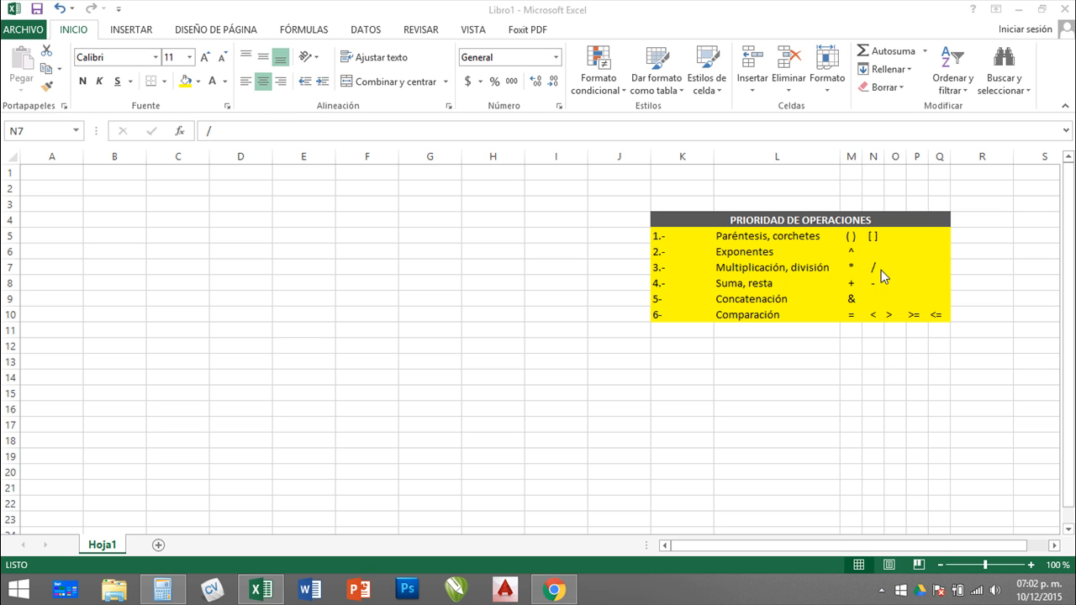
# - Examine the exponent, multiplication and division operator cells in the operation priority table
pyautogui.click(854, 267)
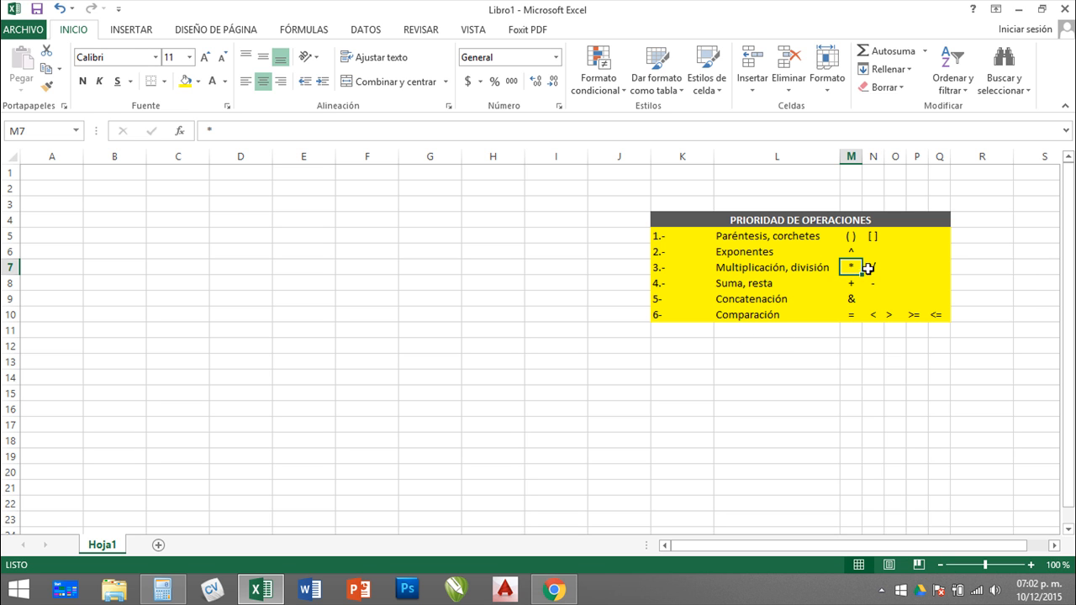
pyautogui.click(872, 267)
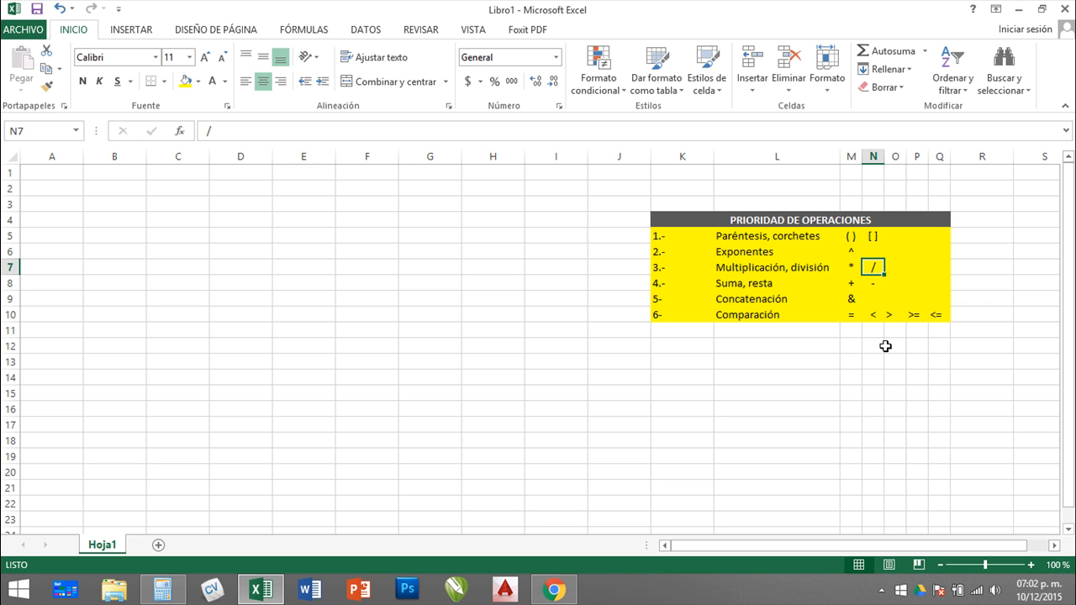
pyautogui.click(846, 254)
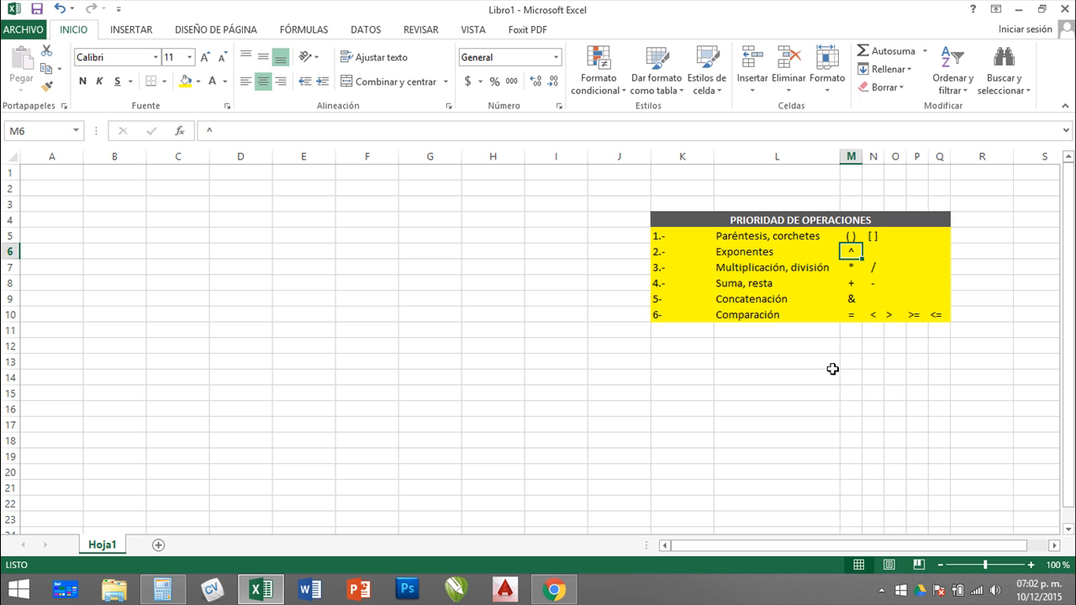
pyautogui.click(853, 269)
pyautogui.click(875, 269)
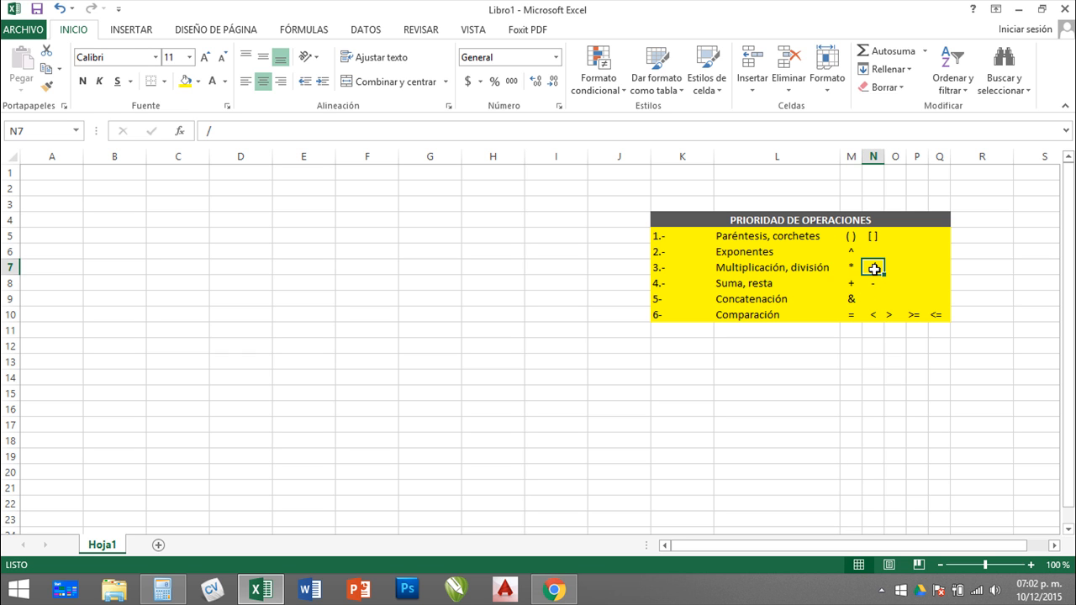
# - Find and open the Mapa de caracteres program, placing its window beside the operation priority table
pyautogui.click(19, 591)
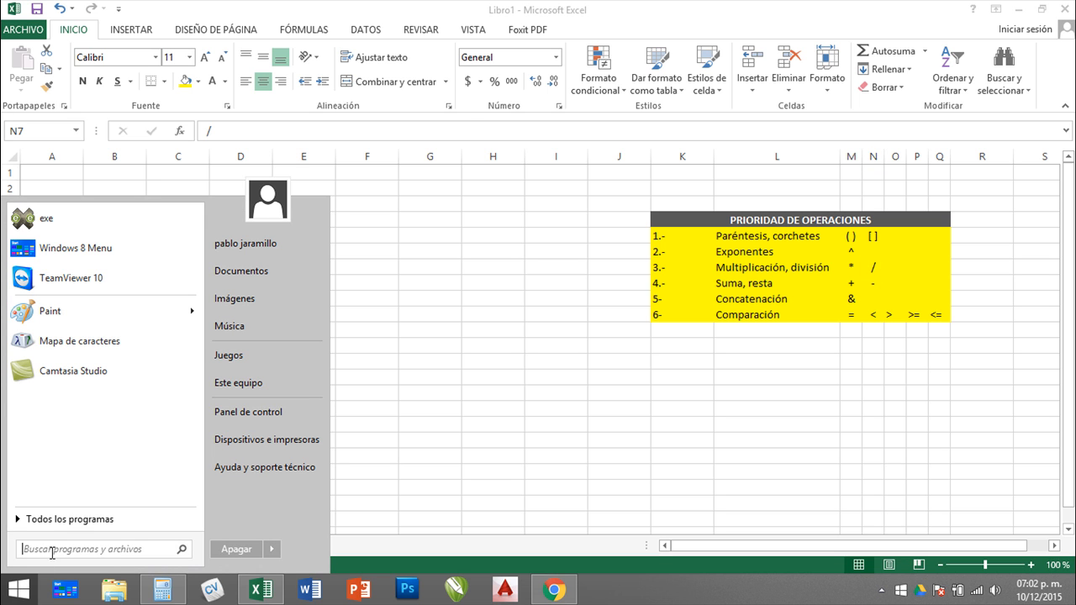
pyautogui.write('mapa')
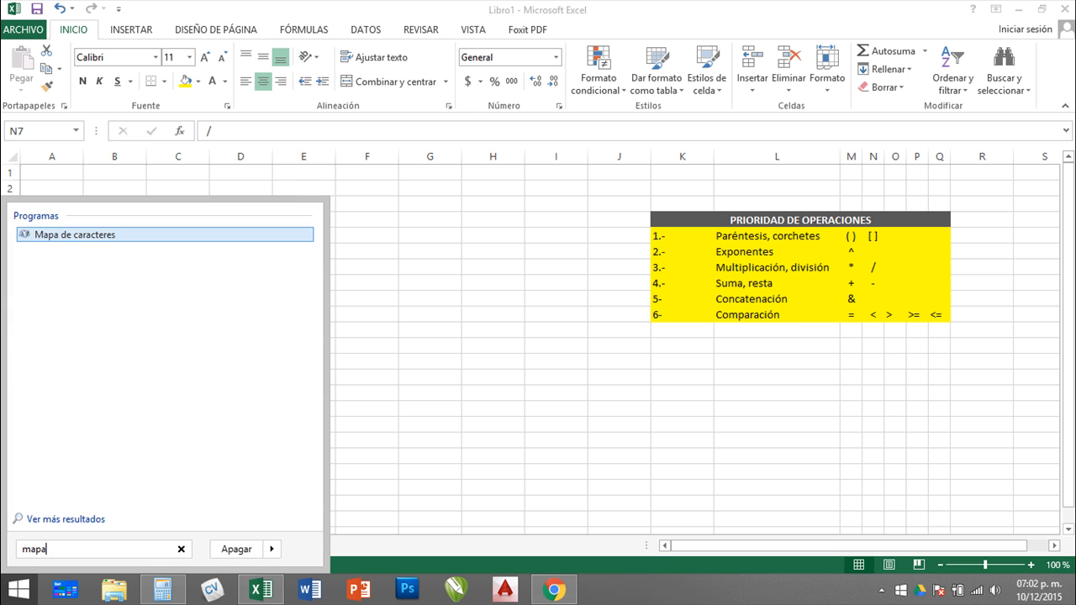
pyautogui.click(92, 243)
pyautogui.moveTo(271, 68); pyautogui.dragTo(459, 147)
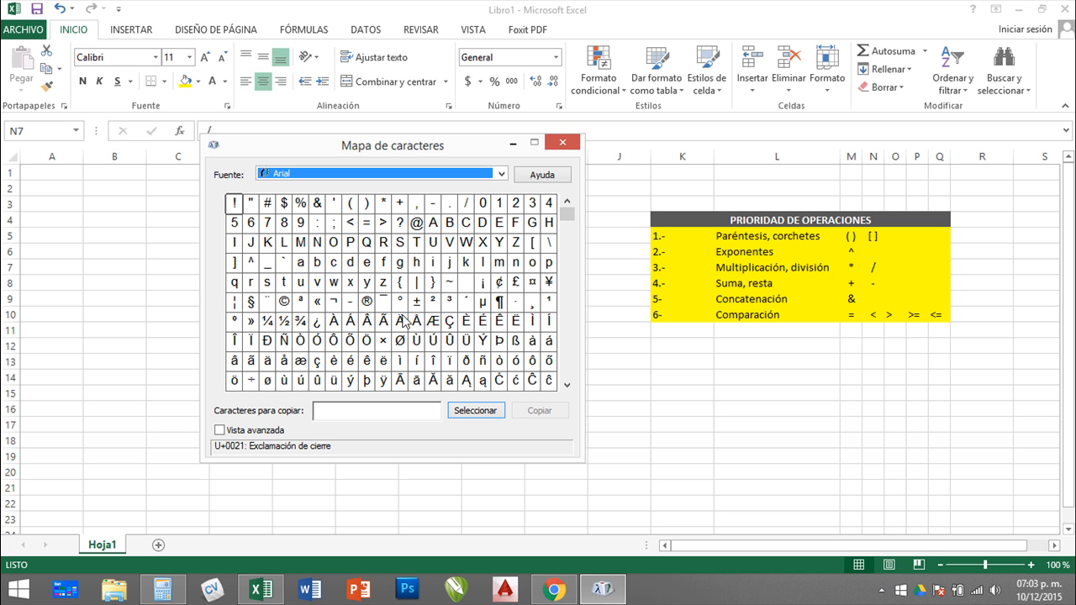
# - Copy the circumflex accent (^) from the Arial character map and minimize it to return to the worksheet
pyautogui.click(250, 263)
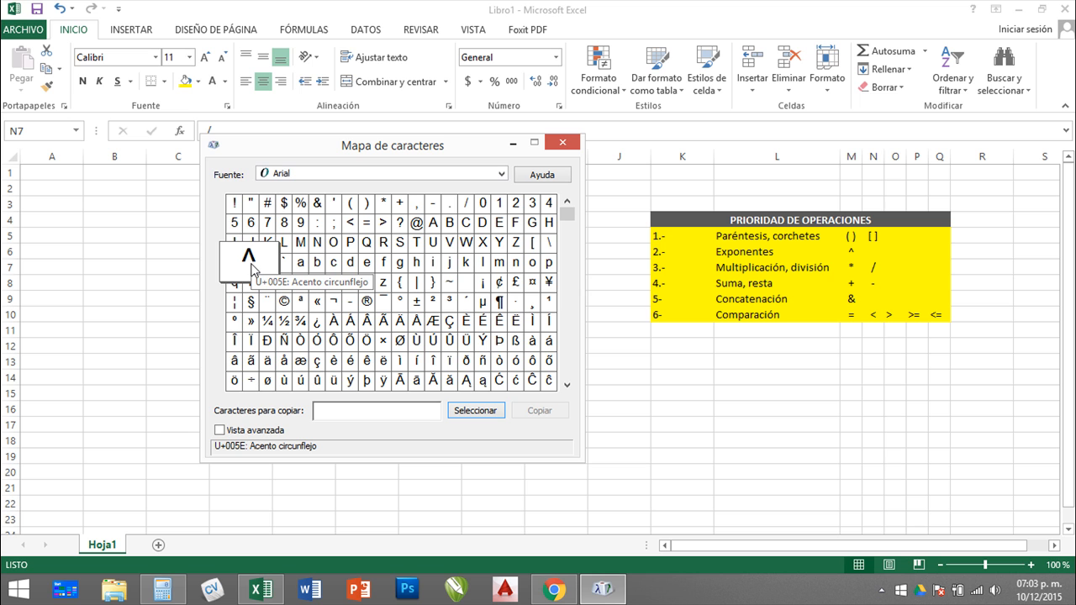
pyautogui.doubleClick(250, 264)
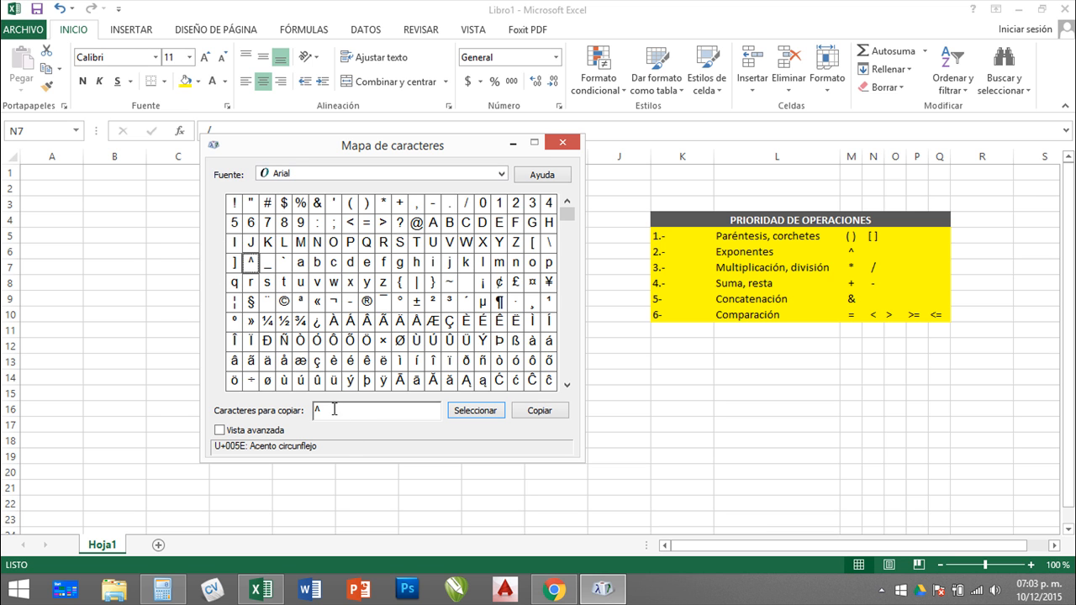
pyautogui.click(533, 413)
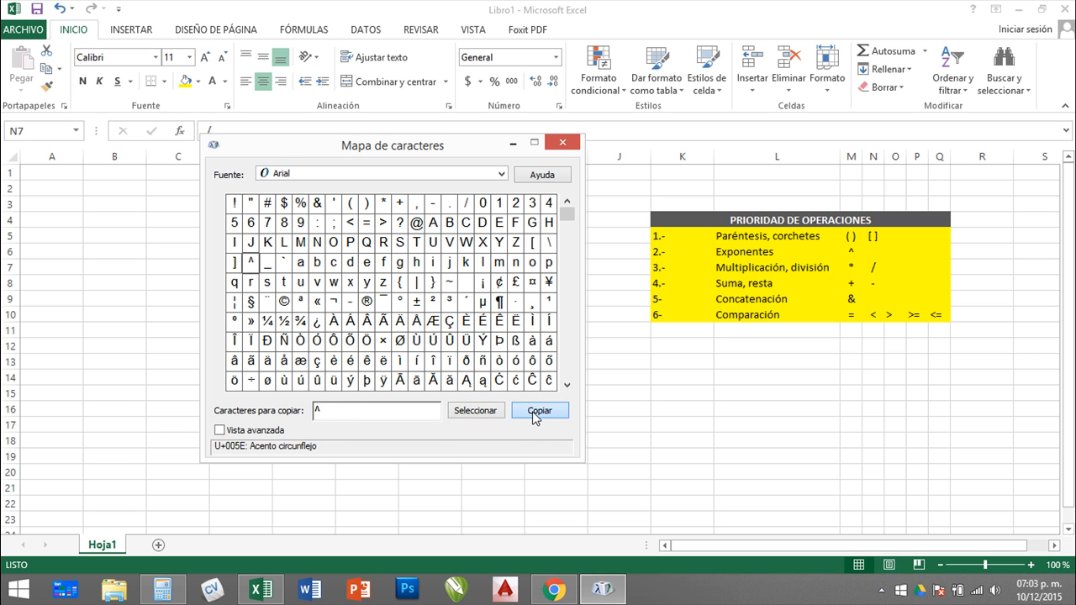
pyautogui.click(513, 144)
# - Try pasting the copied ^ character into cell G5
pyautogui.click(420, 237)
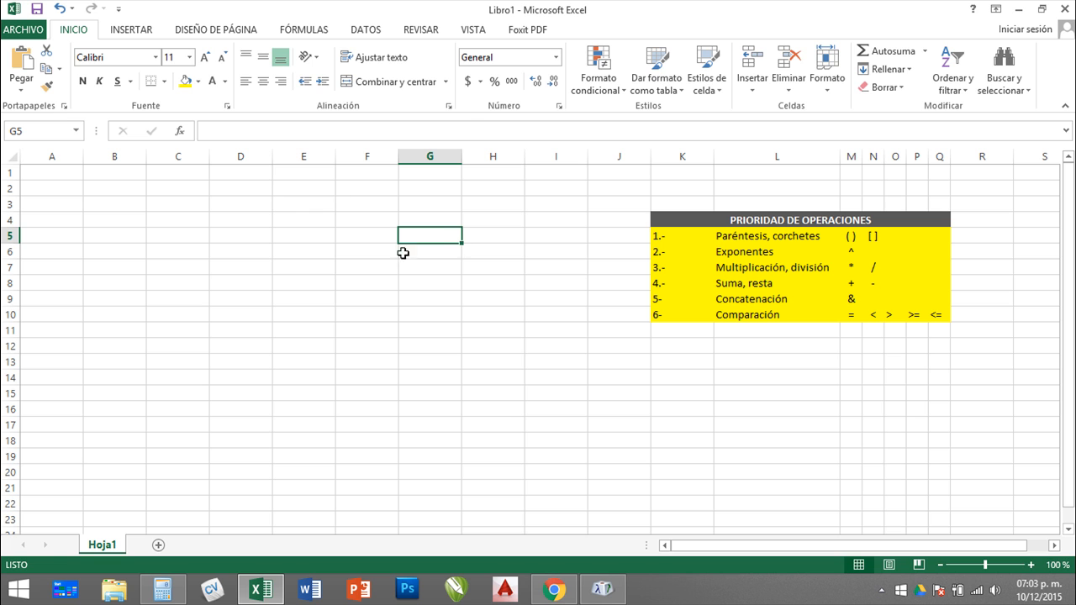
pyautogui.doubleClick(422, 234)
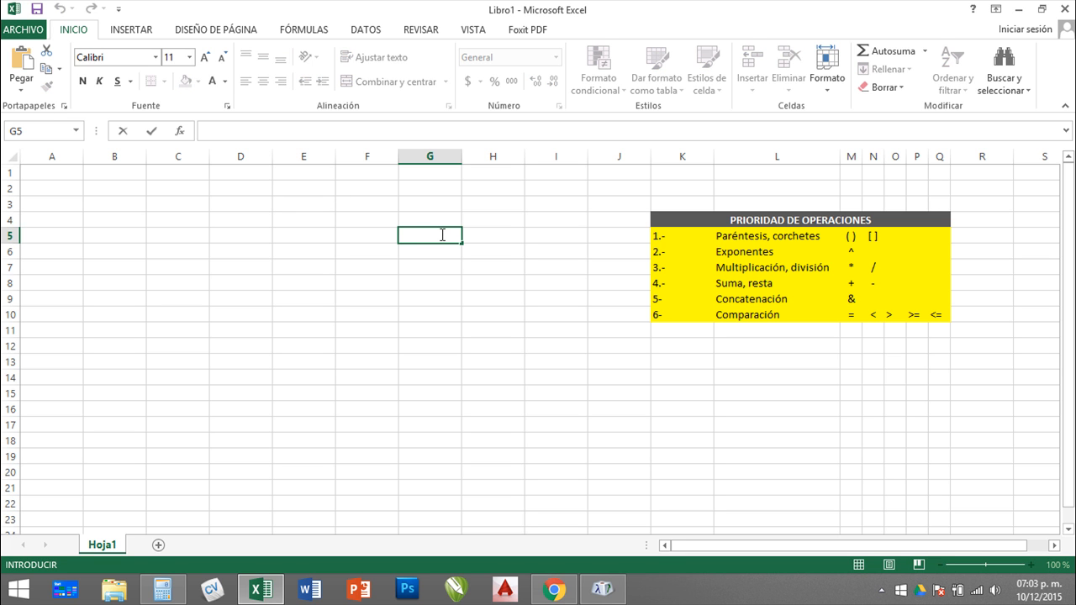
pyautogui.rightClick(442, 235)
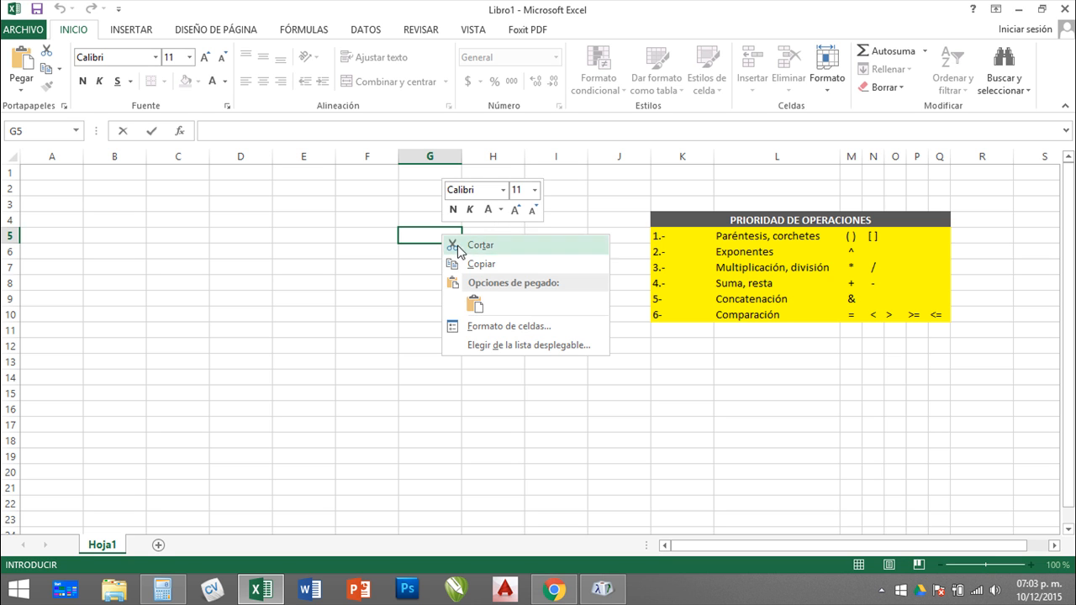
pyautogui.click(475, 304)
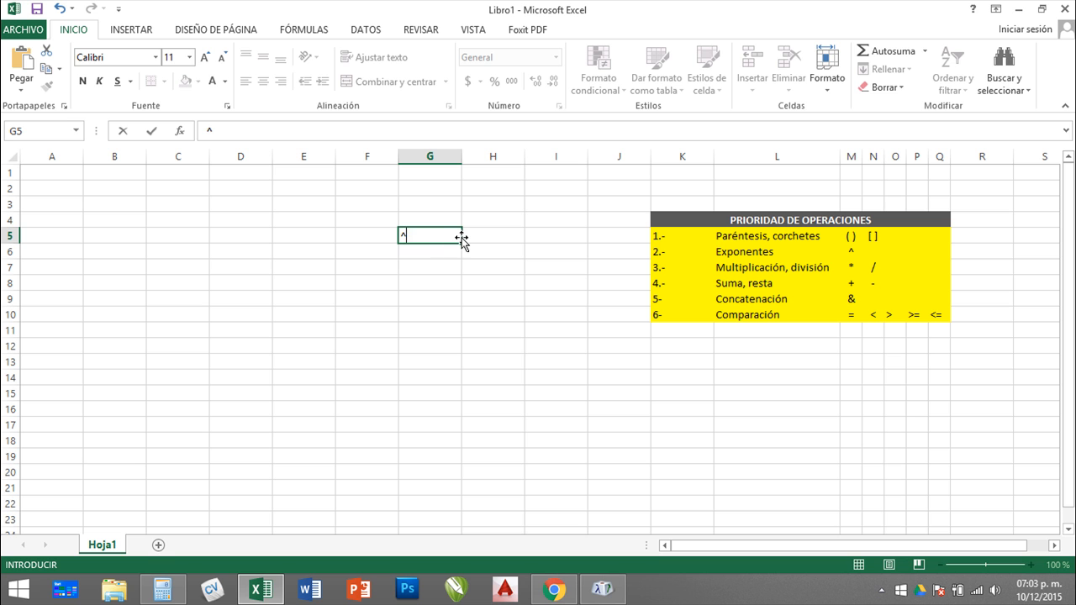
pyautogui.press('Return')
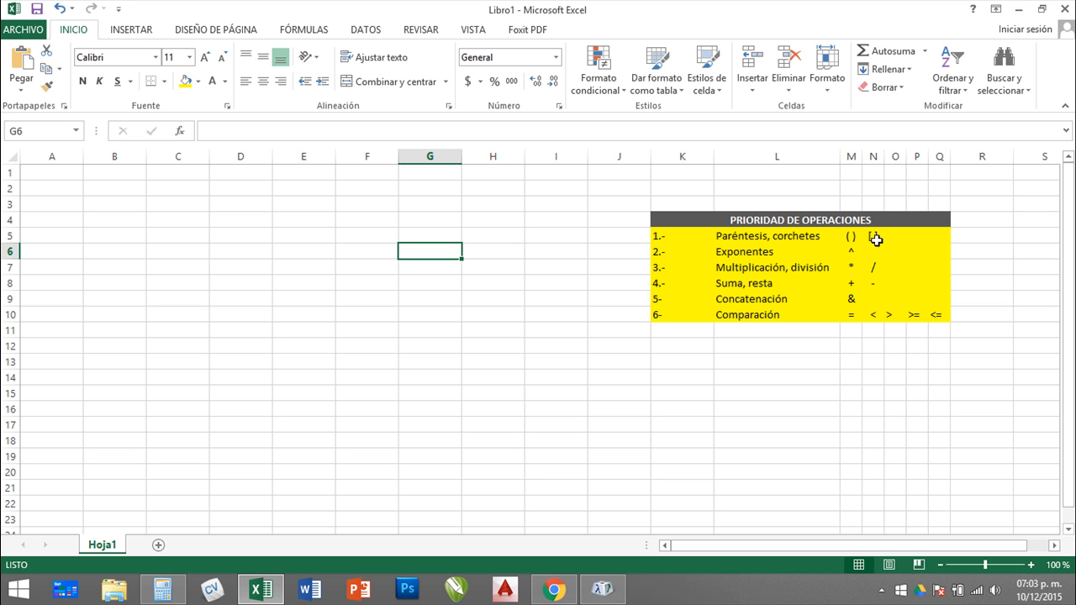
# - Enter the formula =8+5 in cell F6
pyautogui.click(481, 249)
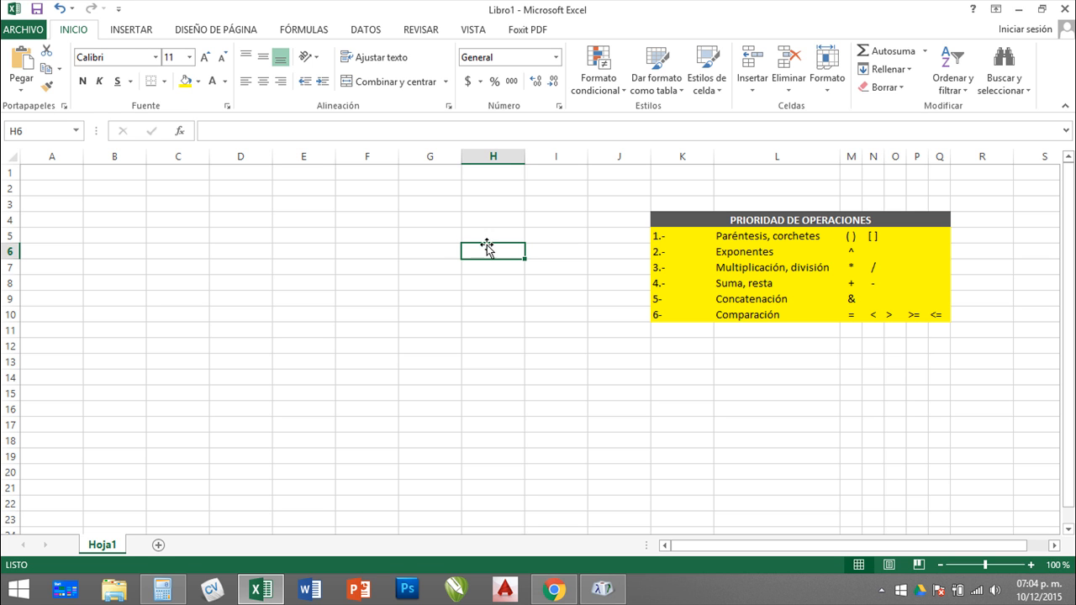
pyautogui.click(360, 252)
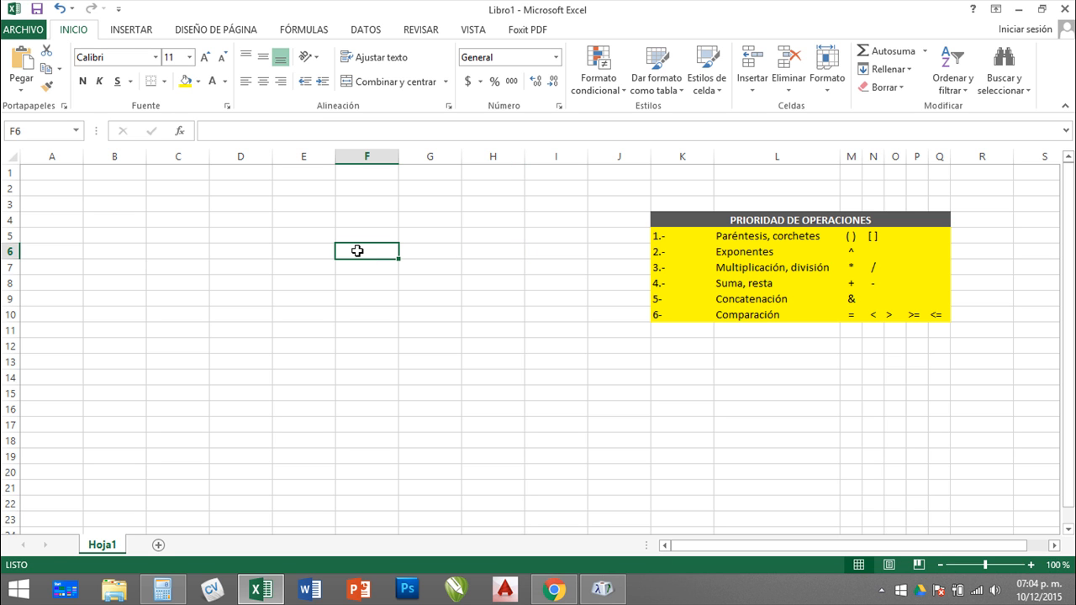
pyautogui.write('=')
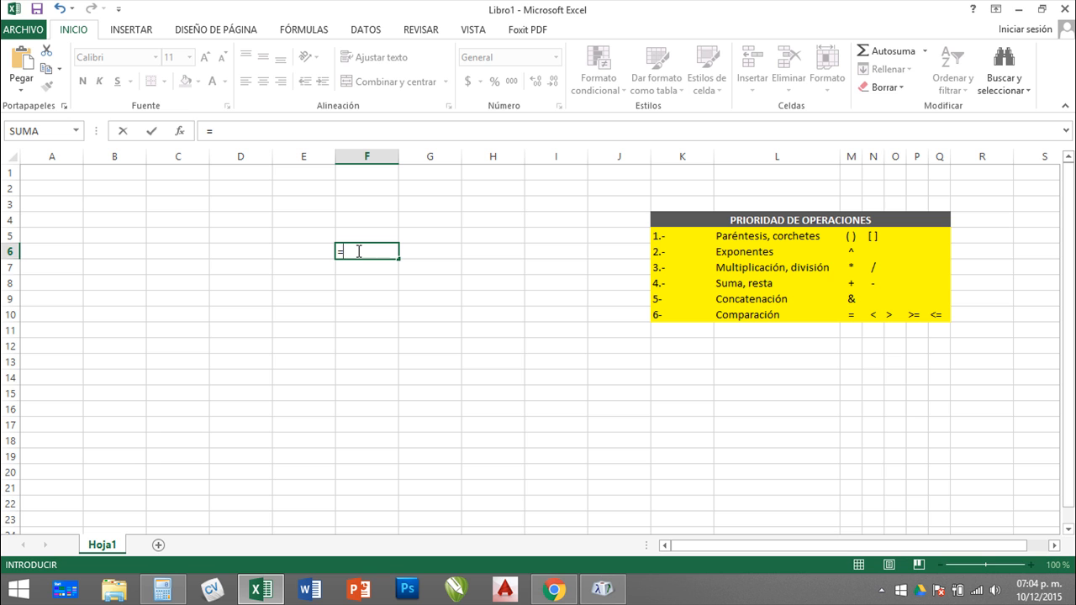
pyautogui.write('8+5')
pyautogui.press('Return')
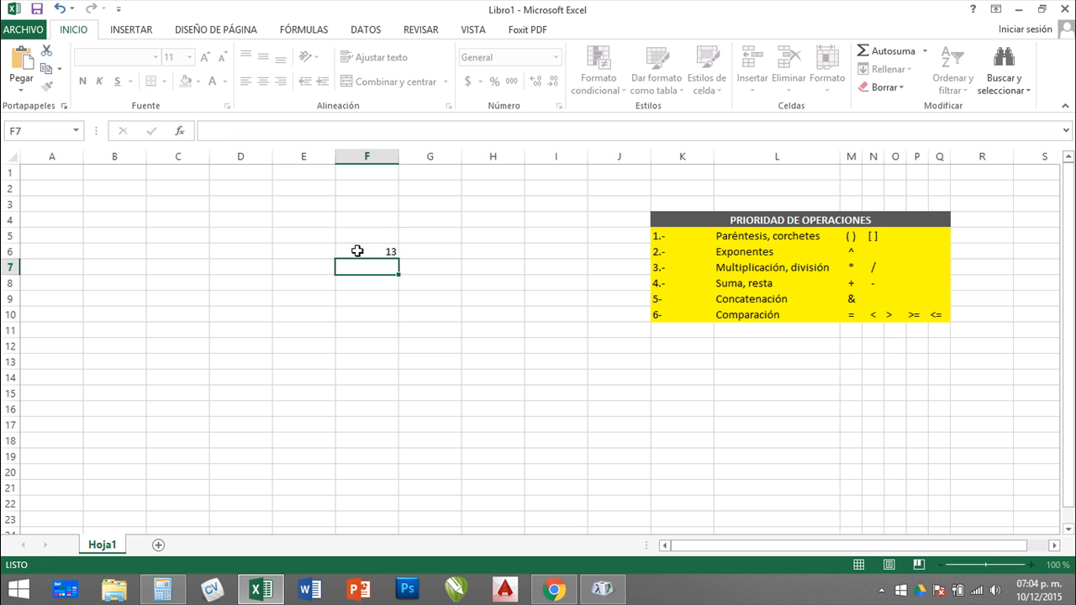
# - Extend the formula in F6 with a multiplication by 2 so that it reads =8+5*2
pyautogui.click(358, 251)
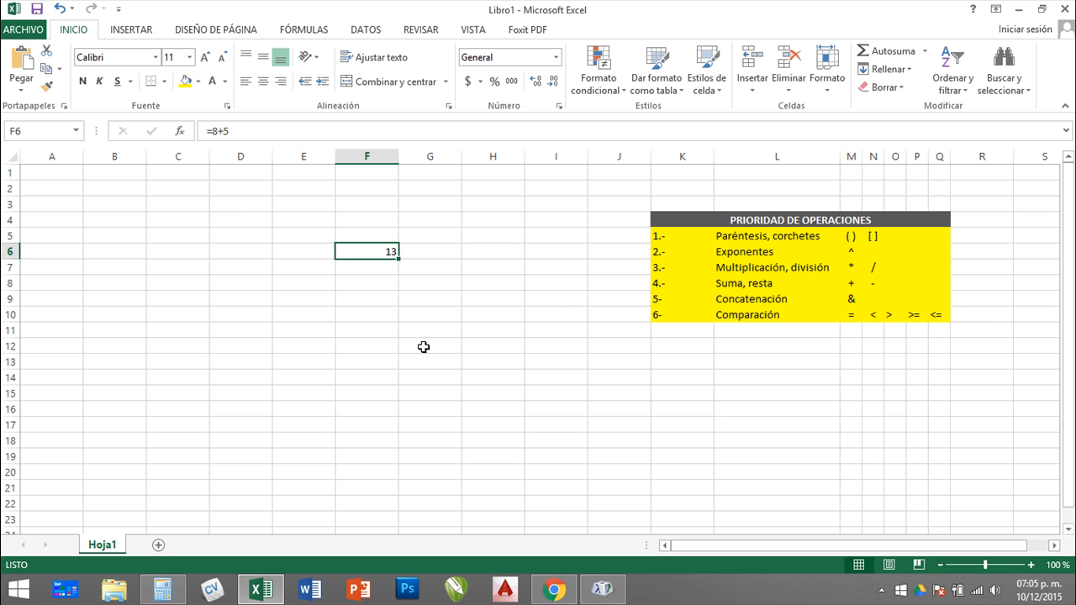
pyautogui.click(338, 131)
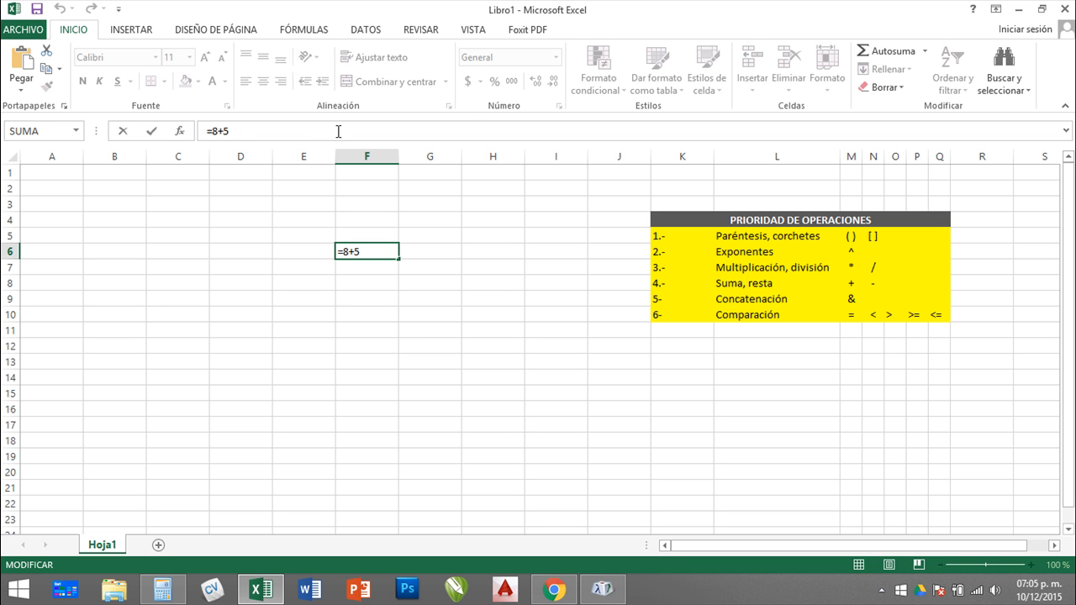
pyautogui.write('*2')
pyautogui.press('Return')
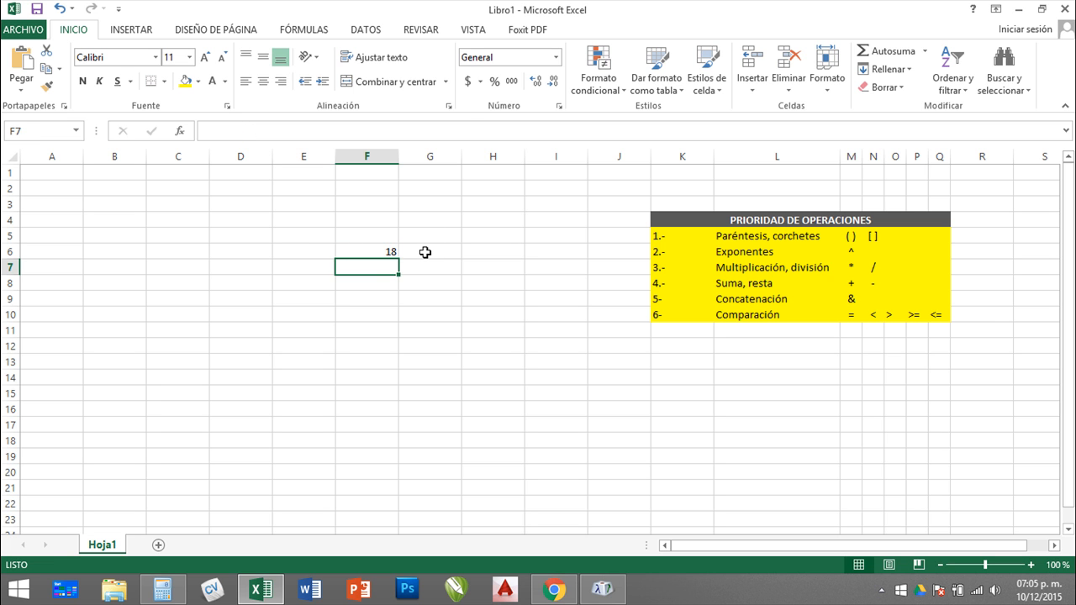
# - Compare the F6 formula with the multiplication/division and addition/subtraction rows of the priority table
pyautogui.press('Up')
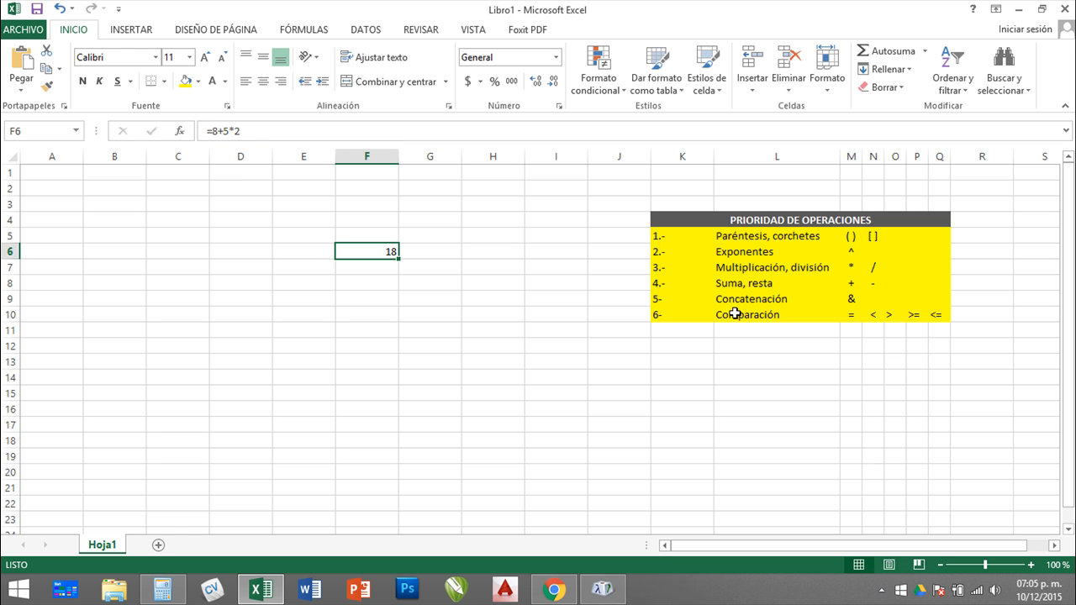
pyautogui.moveTo(660, 267); pyautogui.dragTo(887, 269)
pyautogui.moveTo(678, 282); pyautogui.dragTo(838, 284)
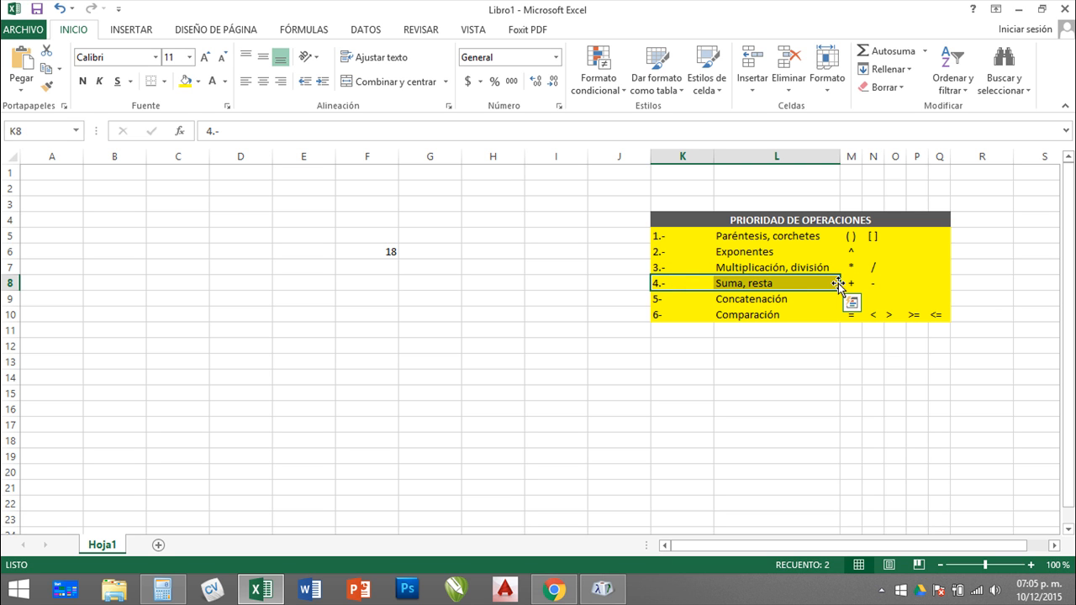
# - Enclose the addition in parentheses so that the formula in F6 reads =(8+5)*2
pyautogui.click(390, 251)
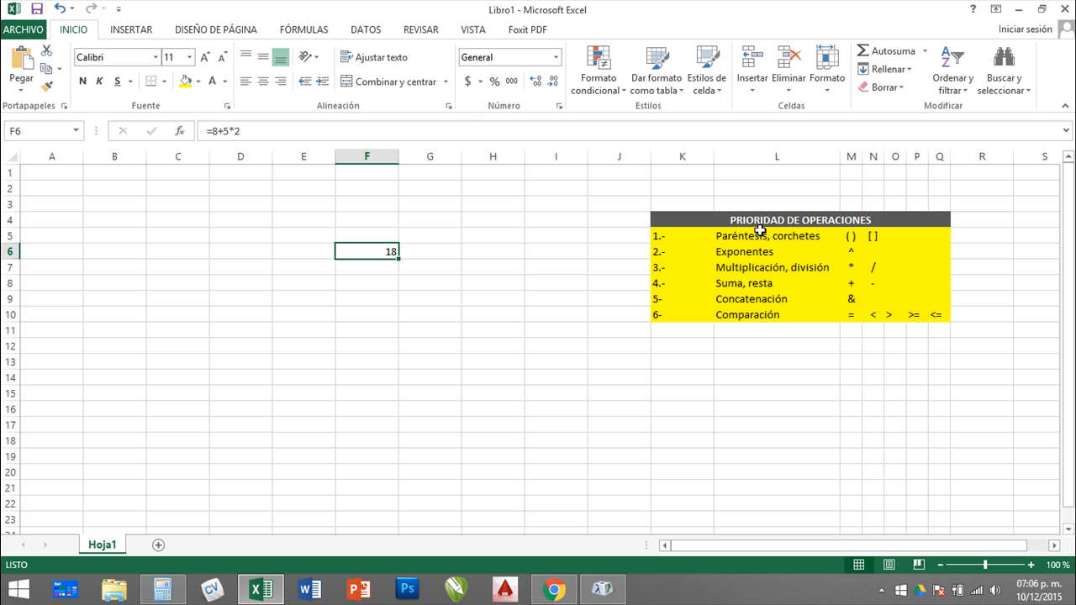
pyautogui.click(211, 131)
pyautogui.write('(8+5')
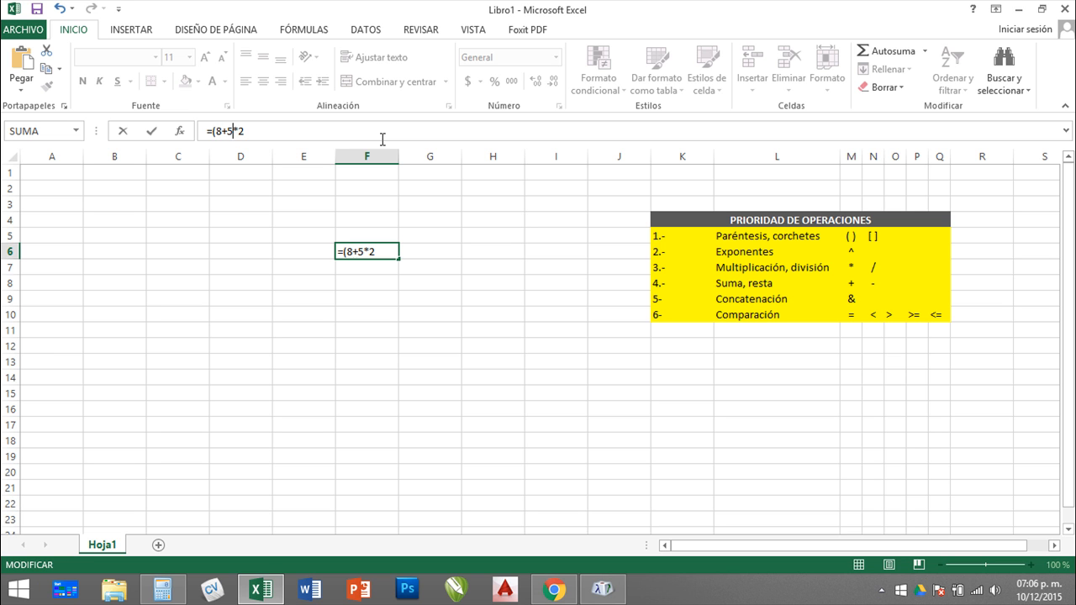
pyautogui.write(')')
pyautogui.press('Return')
pyautogui.press('Up')
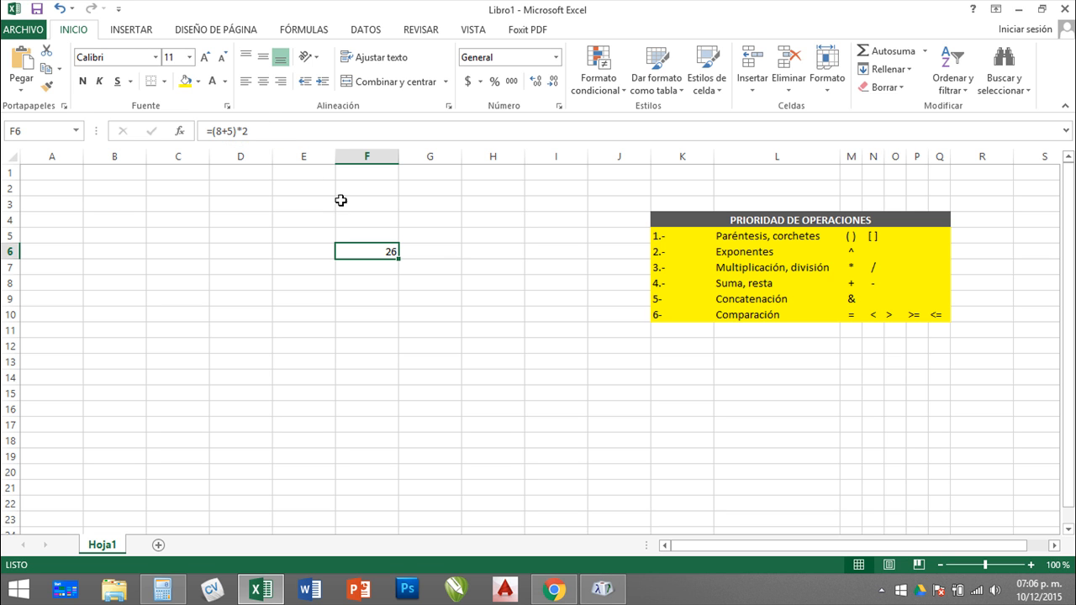
# - Append a division by 4 squared to the F6 formula, pasting the copied ^, so that it reads =(8+5)*2/4^2
pyautogui.click(254, 132)
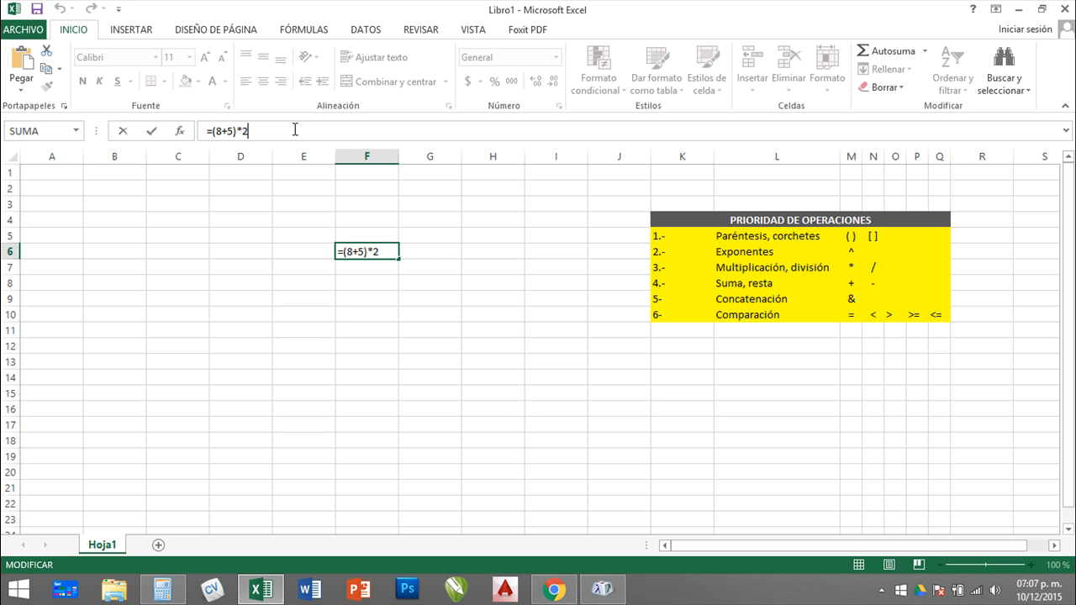
pyautogui.write('/4')
pyautogui.rightClick(268, 131)
pyautogui.click(294, 200)
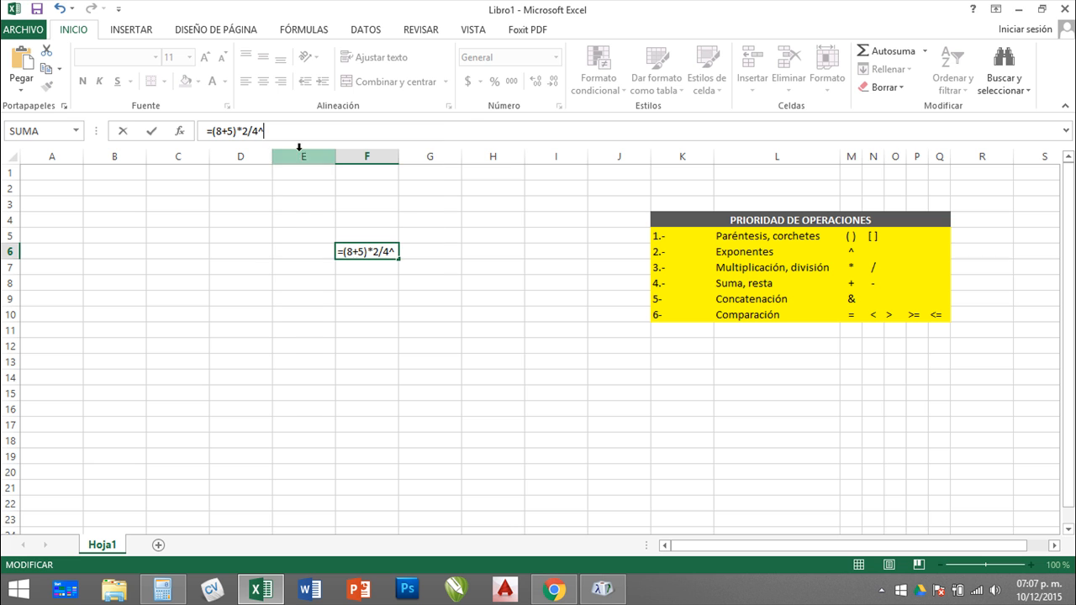
pyautogui.write('2')
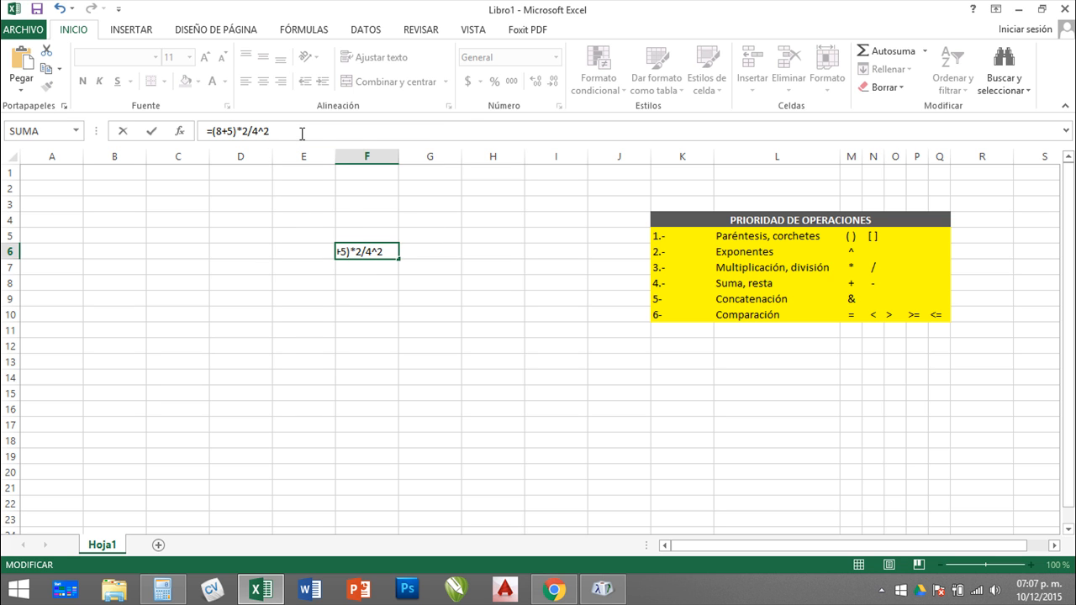
pyautogui.press('Return')
pyautogui.press('Up')
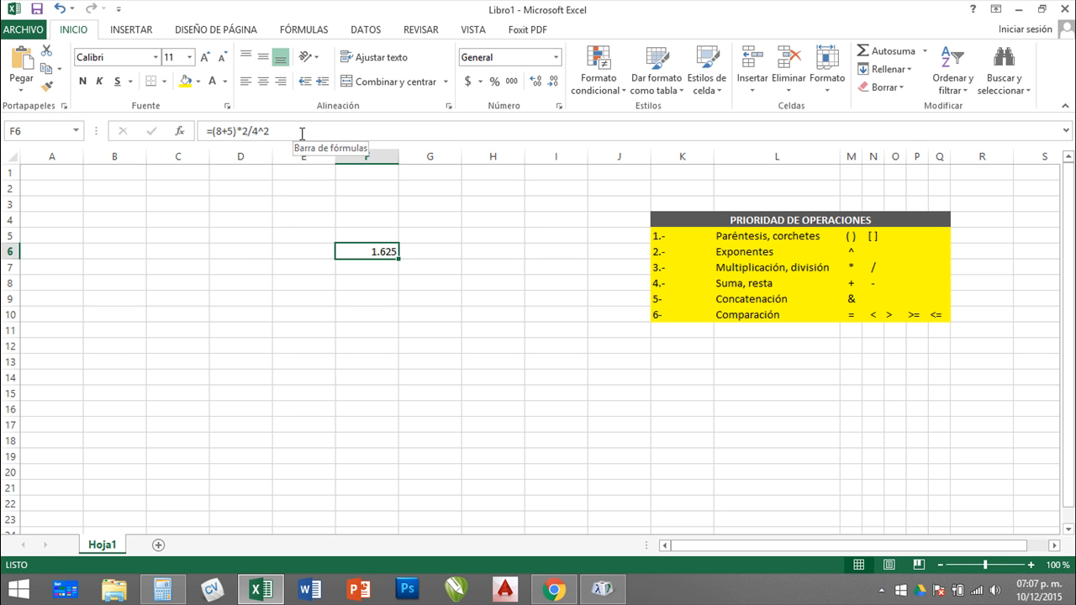
# - Enclose the exponent term in parentheses so that the formula in F6 reads =(8+5)*2/(4^2)
pyautogui.click(251, 131)
pyautogui.write('(')
pyautogui.press('Right')
pyautogui.press('Right')
pyautogui.press('Right')
pyautogui.write(')')
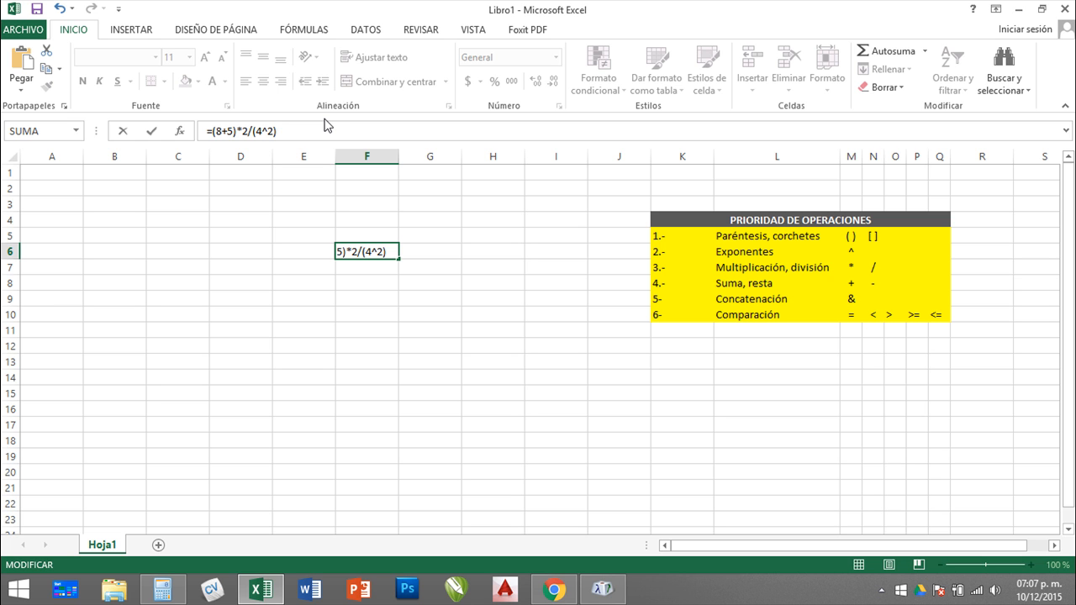
pyautogui.press('Return')
pyautogui.press('Up')
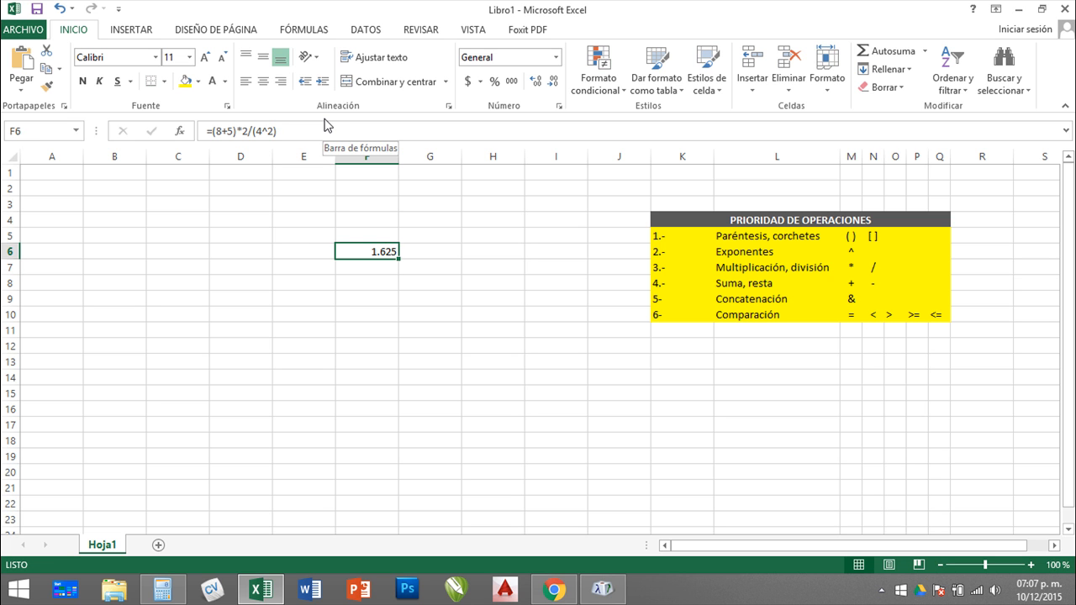
# - Move the second pair of parentheses from 4^2 to 2/4 so that the F6 formula reads =(8+5)*(2/4)^2
pyautogui.press('F2')
pyautogui.press('BackSpace')
pyautogui.press('Left')
pyautogui.press('Left')
pyautogui.press('Left')
pyautogui.press('BackSpace')
pyautogui.press('Left')
pyautogui.press('Left')
pyautogui.write('(')
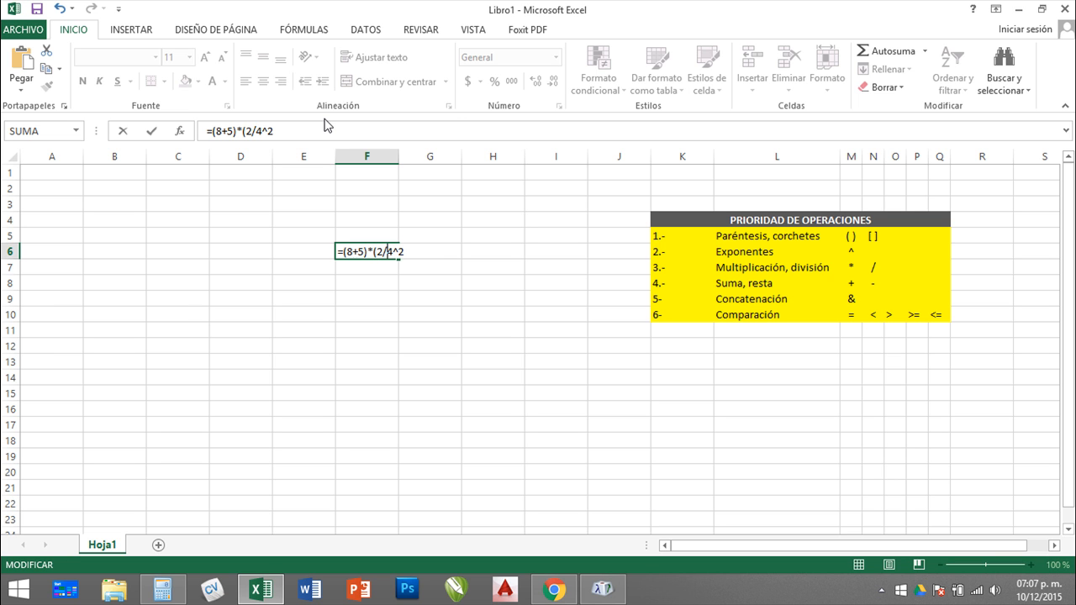
pyautogui.press('Right')
pyautogui.write('=')
pyautogui.press('BackSpace')
pyautogui.write(')')
pyautogui.hotkey('ctrl', 'Return')
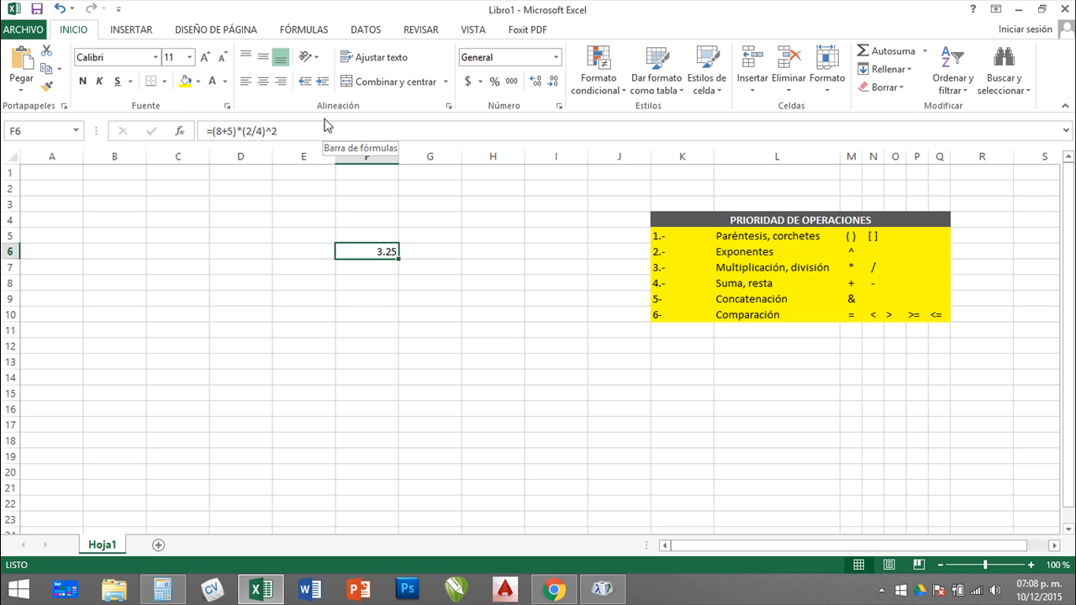
pyautogui.click(881, 592)
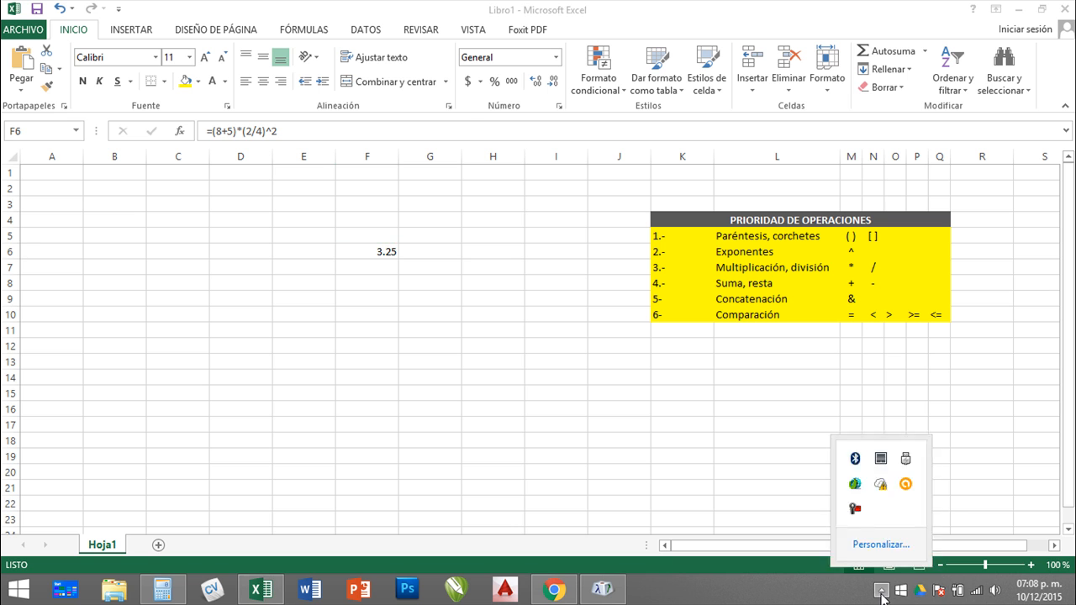
pyautogui.click(855, 509)
pyautogui.click(762, 427)
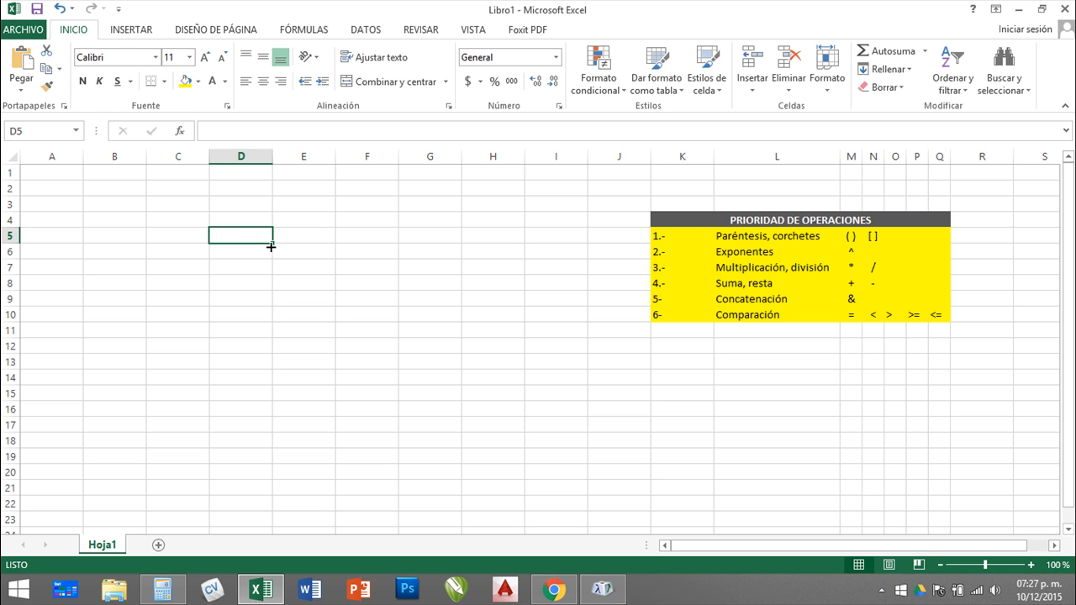
# - Enter the values 10, 8 and 7 in cells D5, D6 and D7
pyautogui.write('10')
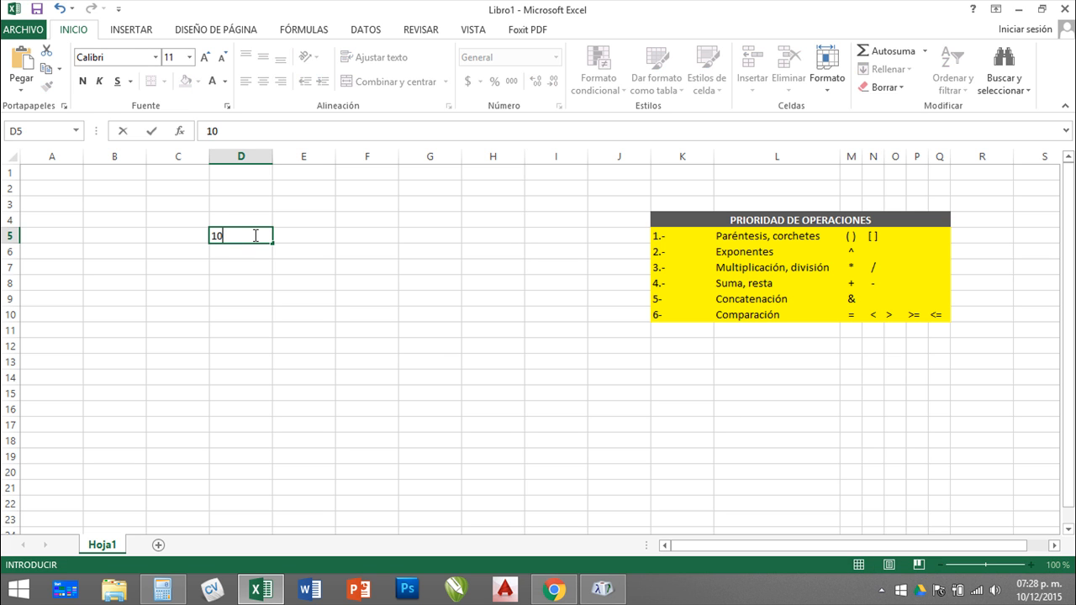
pyautogui.press('Return')
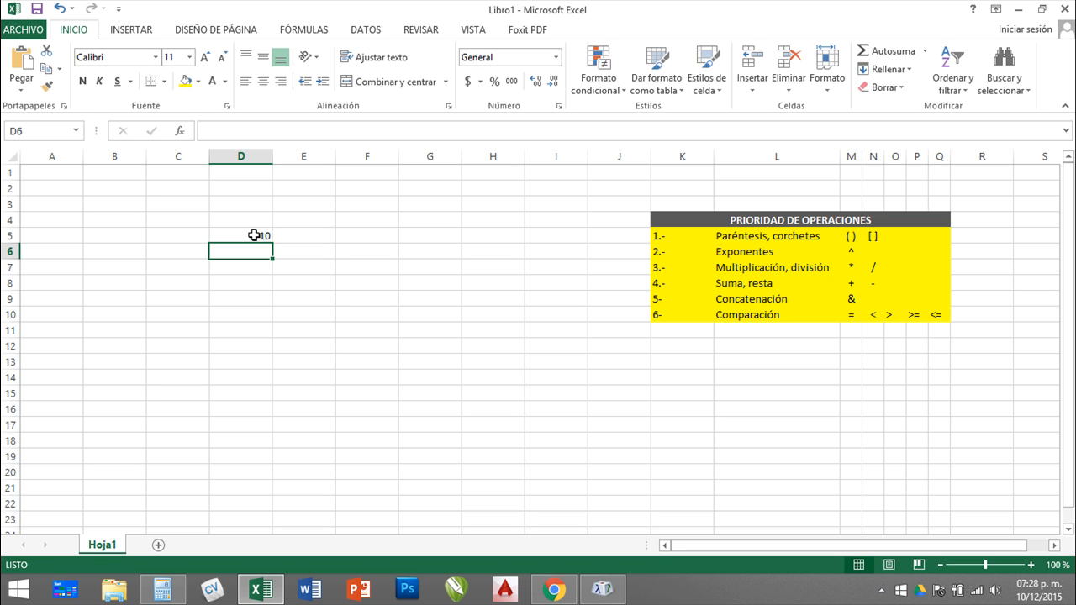
pyautogui.write('8')
pyautogui.press('Return')
pyautogui.write('7')
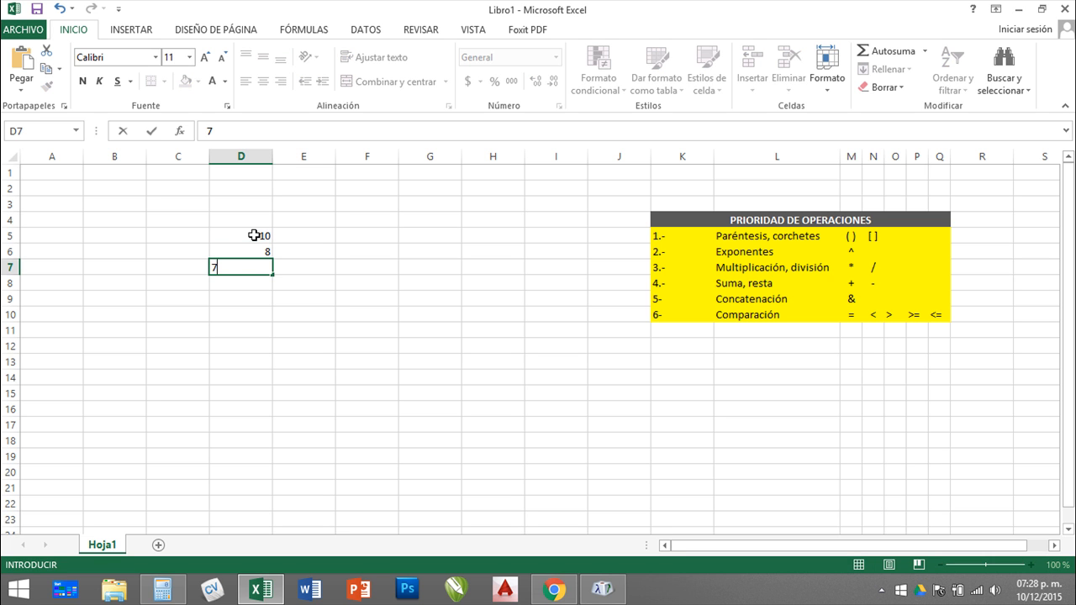
pyautogui.press('Return')
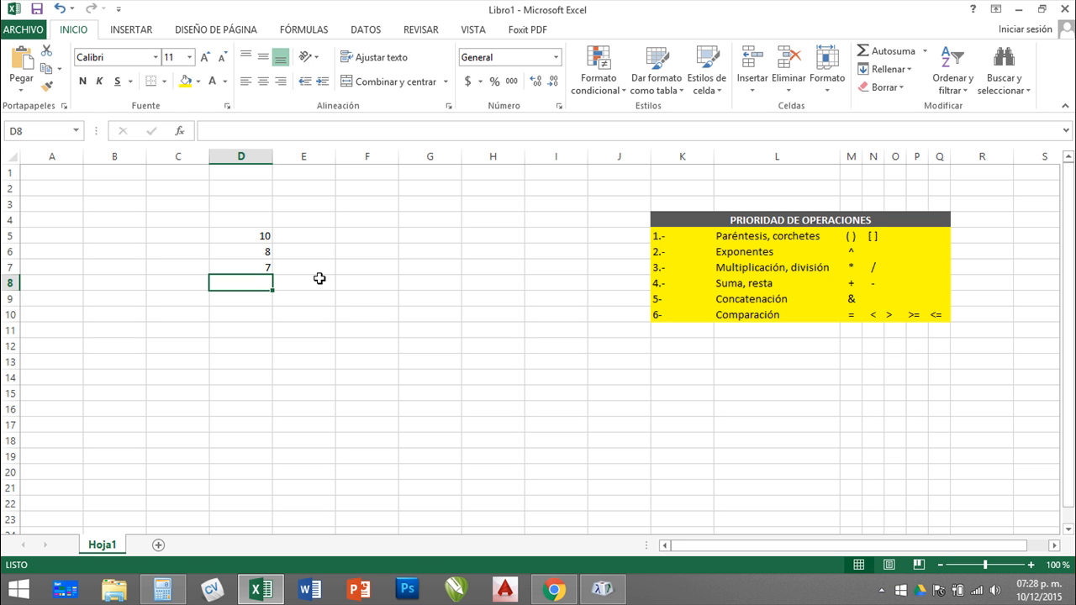
# - Add the three numbers as constants in D8 with the formula =10+8+7
pyautogui.write('=')
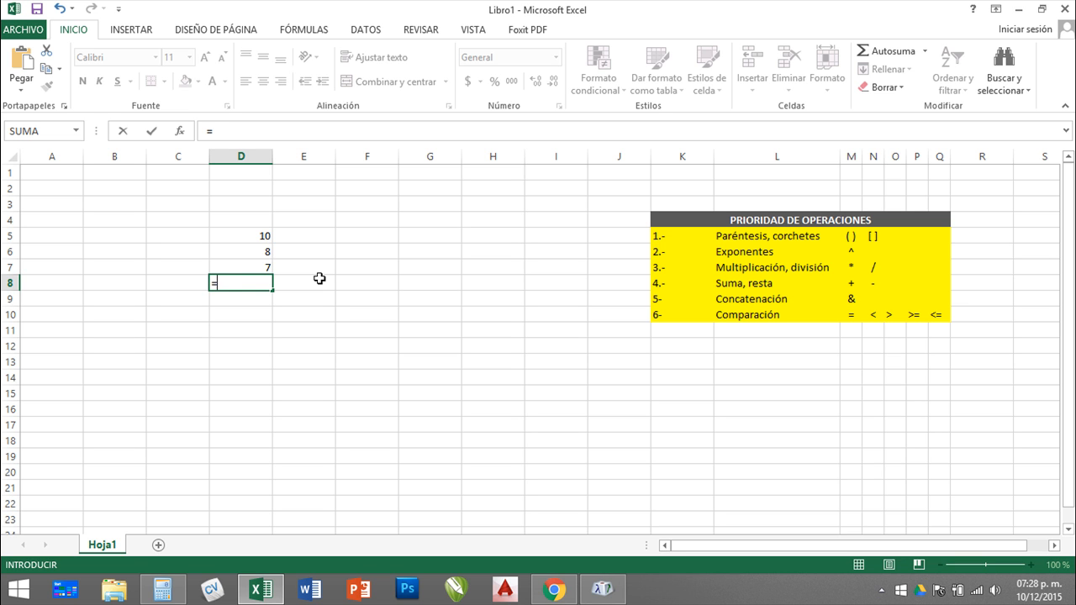
pyautogui.write('10+8+7')
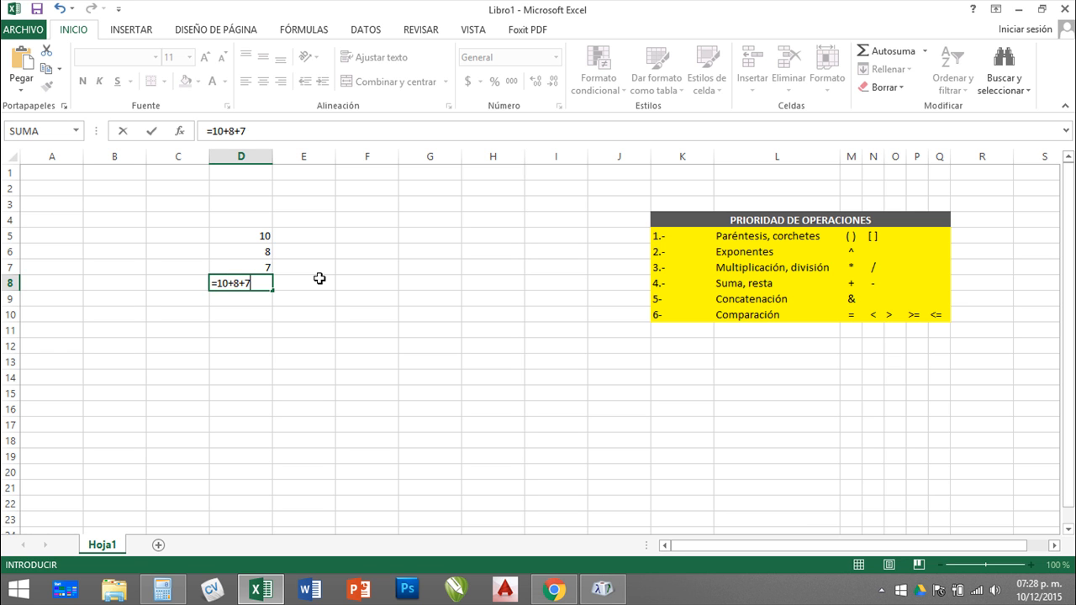
pyautogui.press('Return')
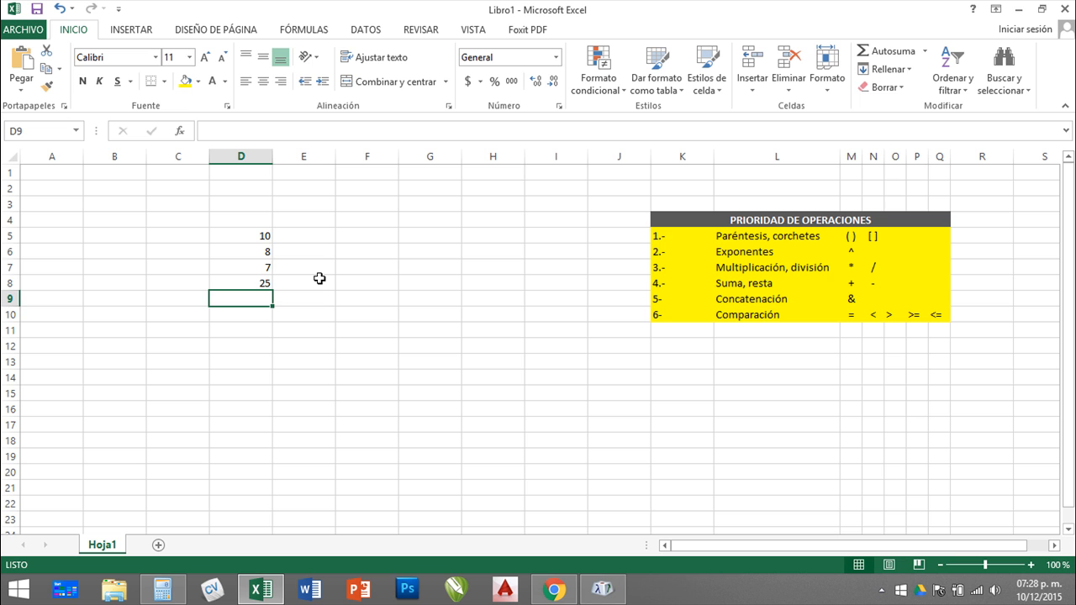
# - Change the value in D5 to 9
pyautogui.press('Up')
pyautogui.press('Up')
pyautogui.press('Up')
pyautogui.press('Up')
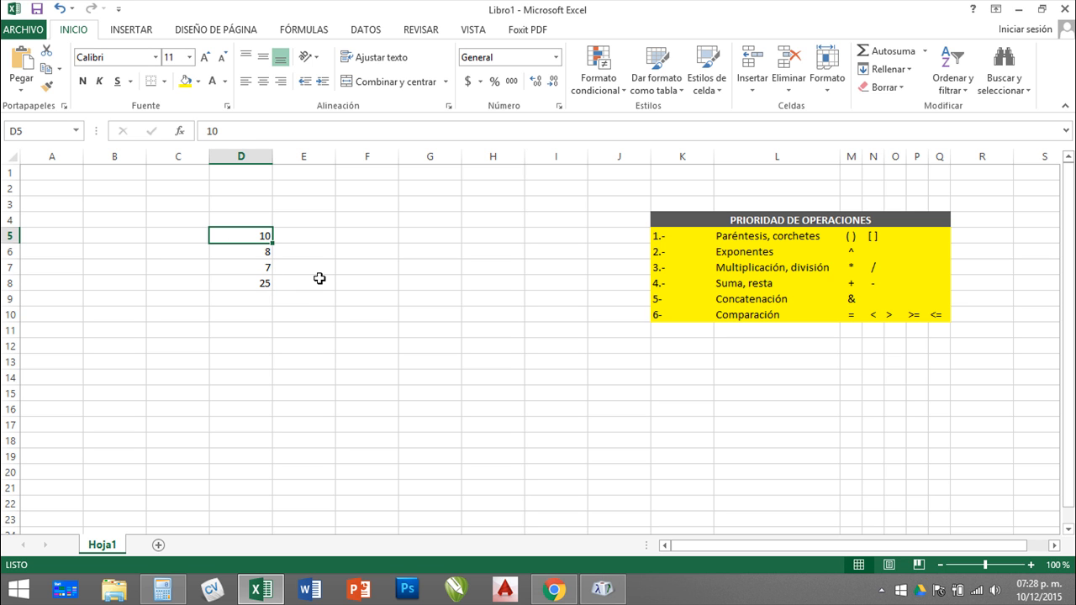
pyautogui.press('Down')
pyautogui.press('Down')
pyautogui.press('Up')
pyautogui.press('Up')
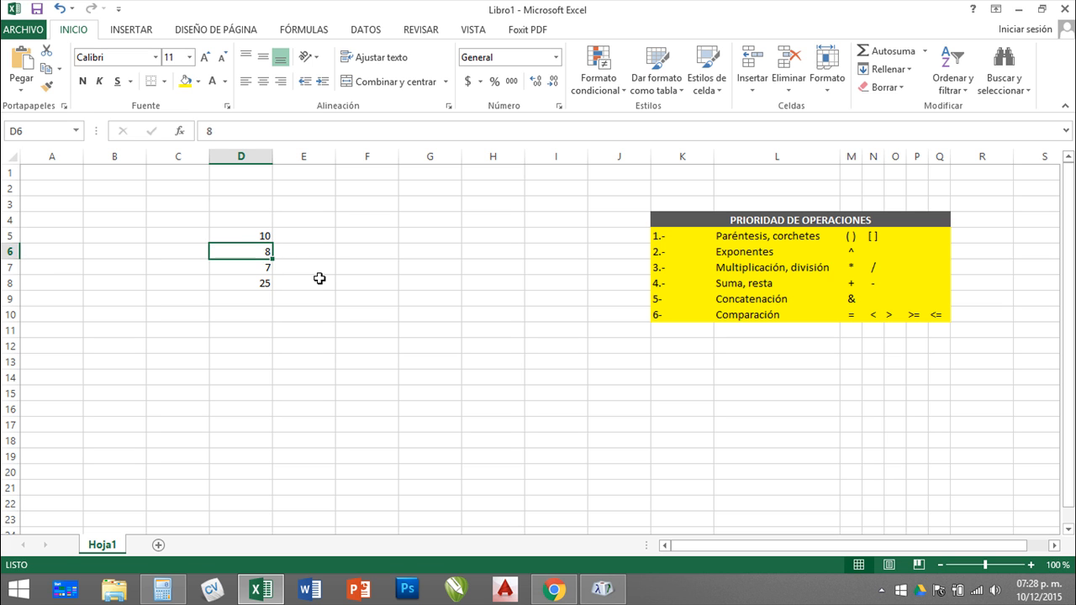
pyautogui.press('Down')
pyautogui.press('Down')
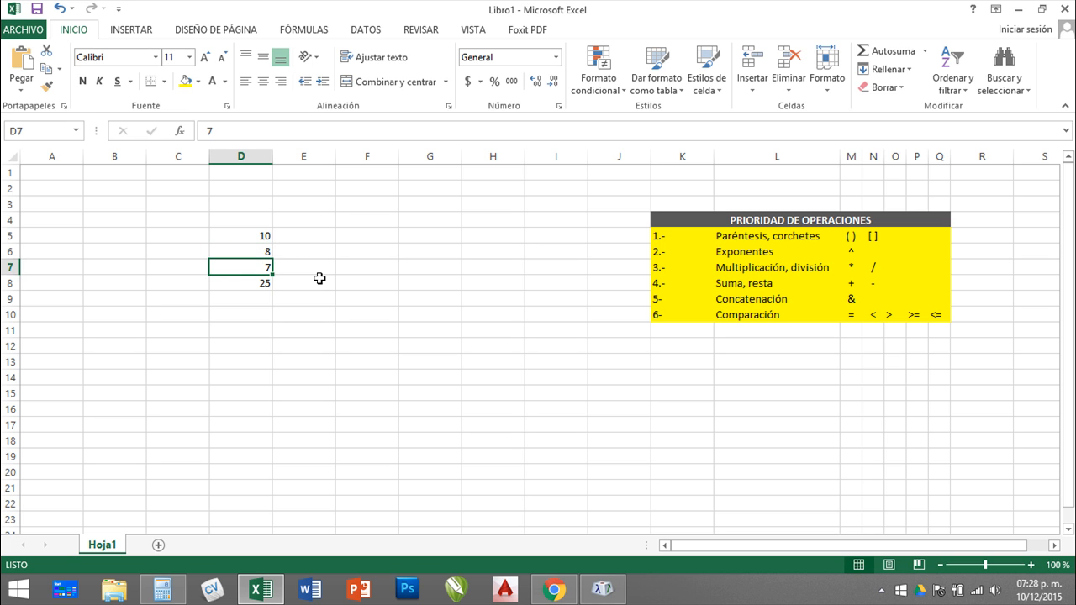
pyautogui.press('Up')
pyautogui.press('Up')
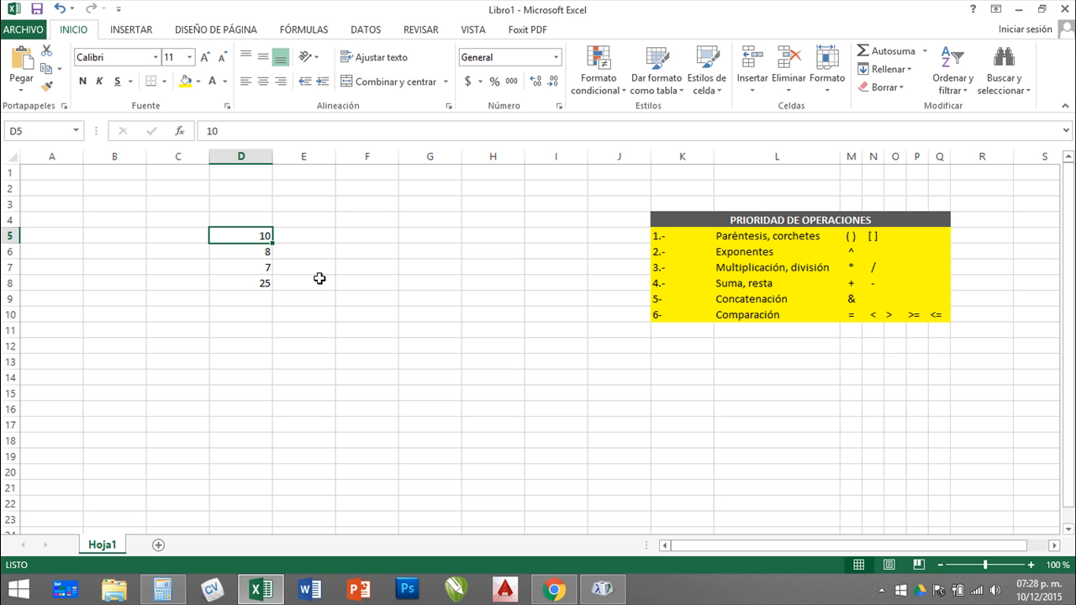
pyautogui.write('9')
pyautogui.press('Return')
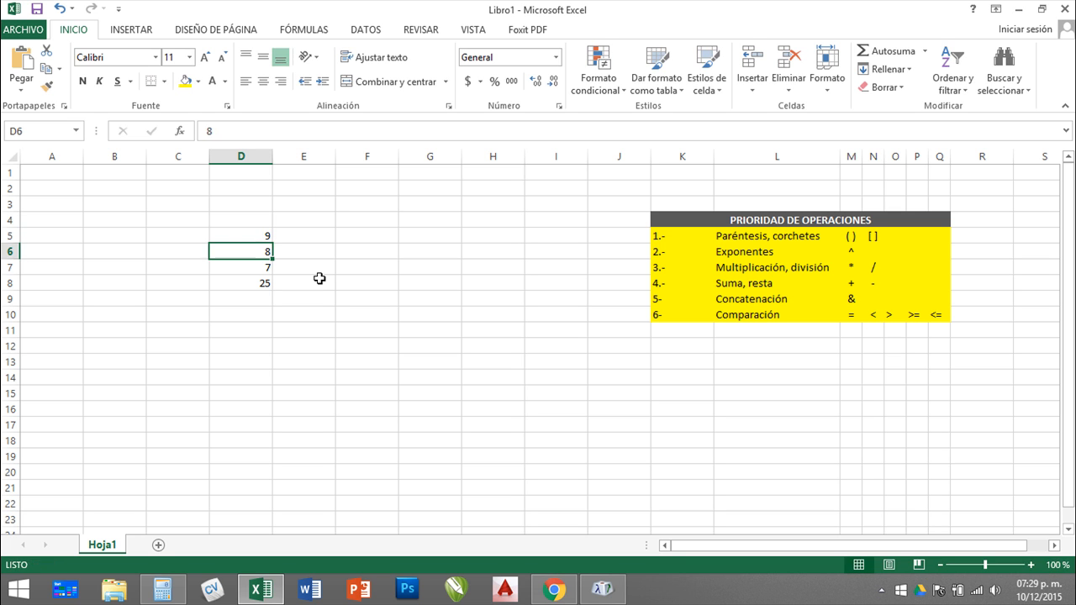
# - Enter a sum by cell references in D9 with the formula =D5+D6+D7
pyautogui.press('Down')
pyautogui.press('Down')
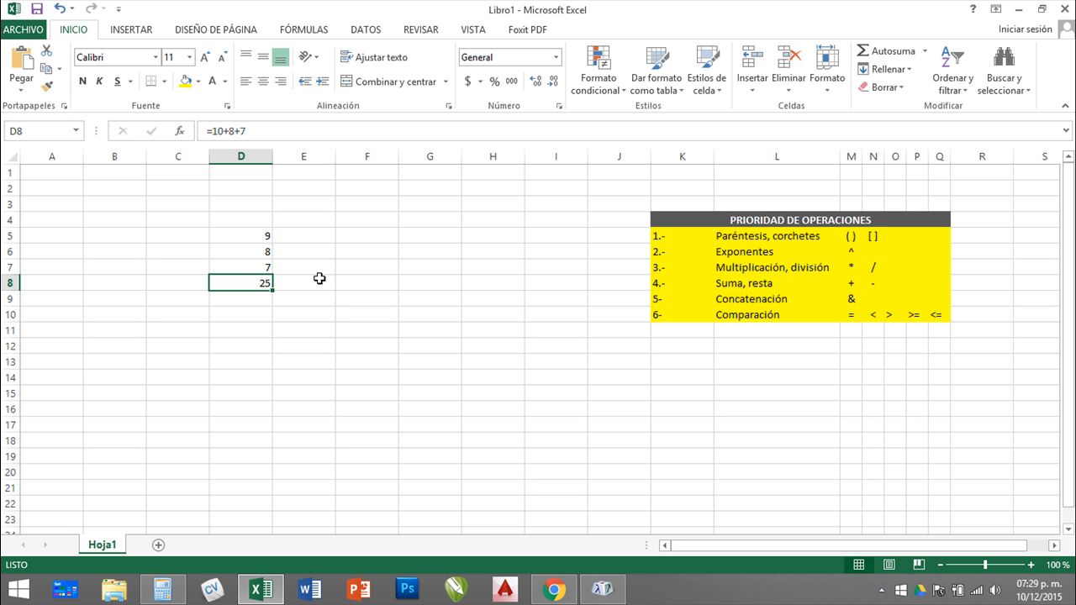
pyautogui.press('Down')
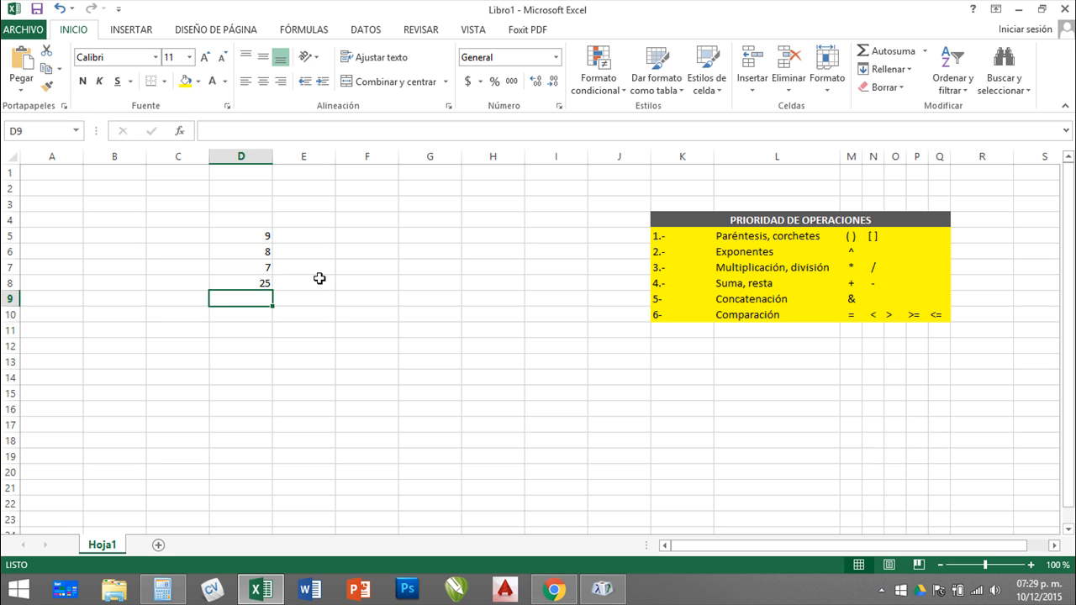
pyautogui.write('=')
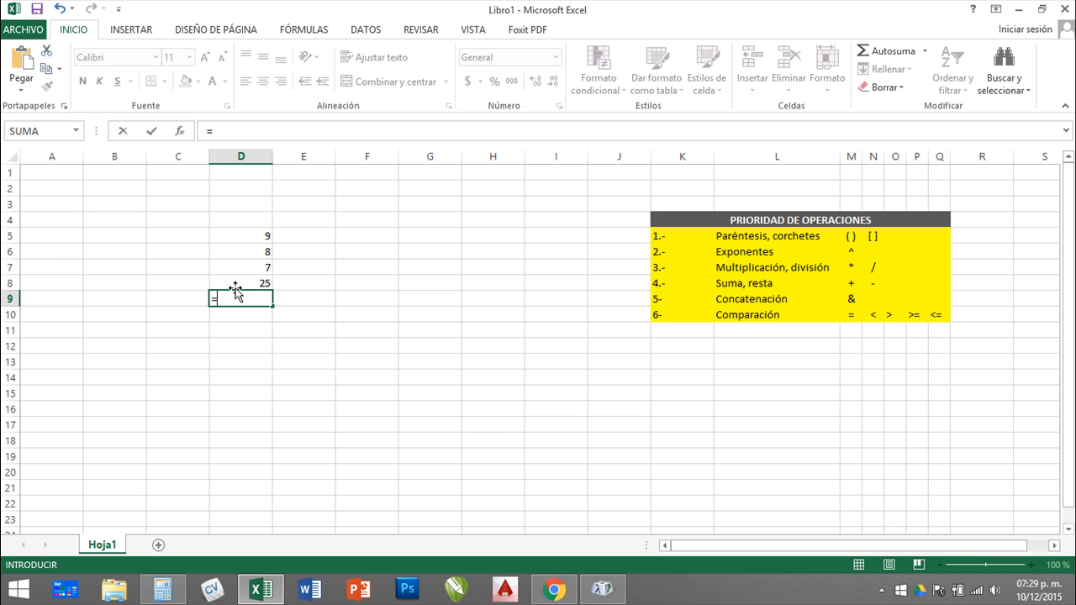
pyautogui.write('d5')
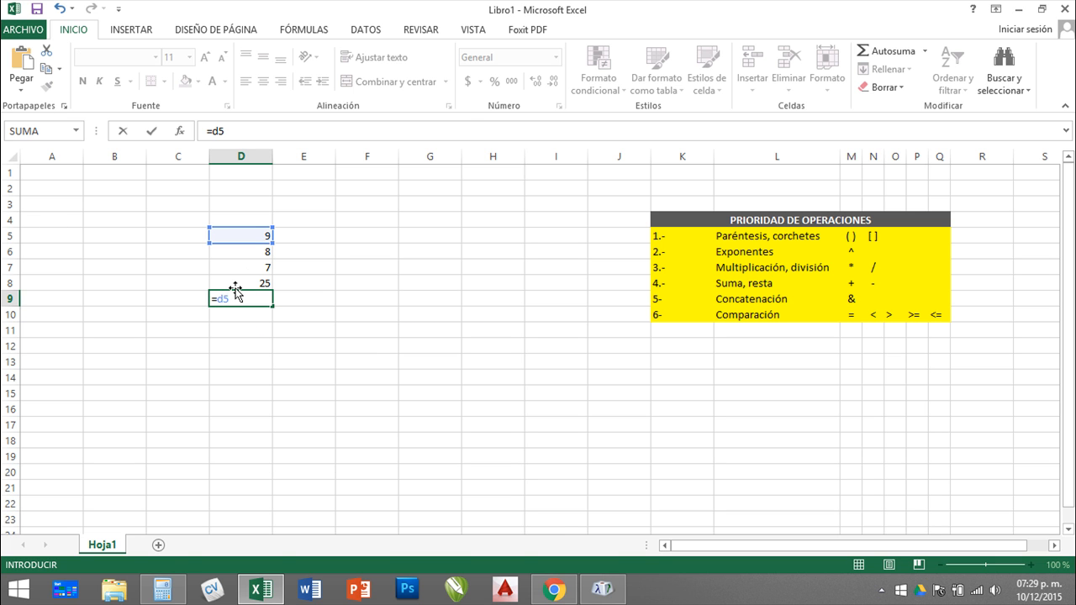
pyautogui.write('+d6')
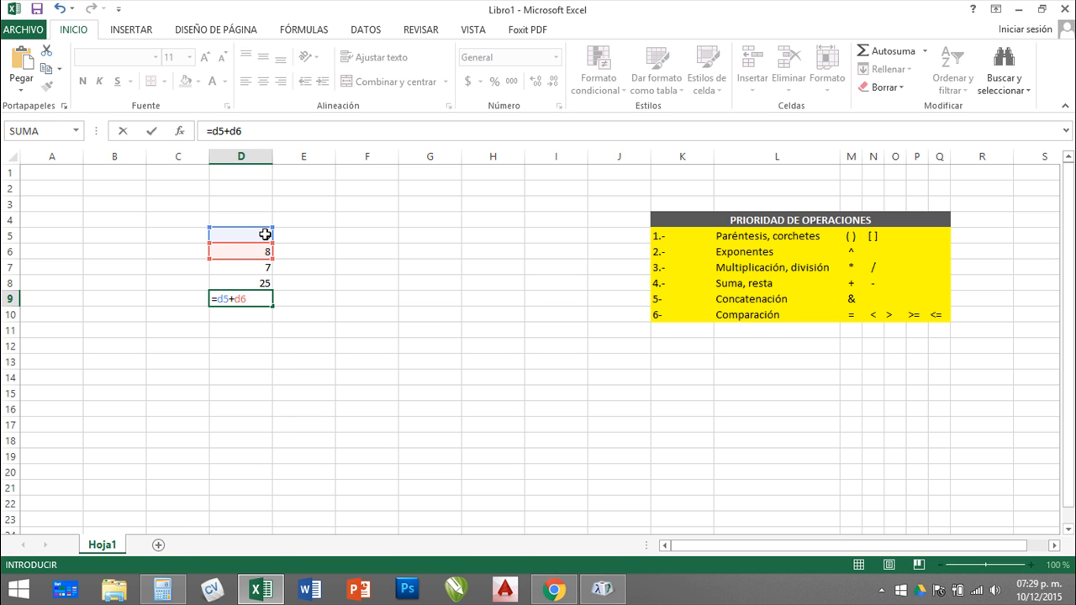
pyautogui.write('+d')
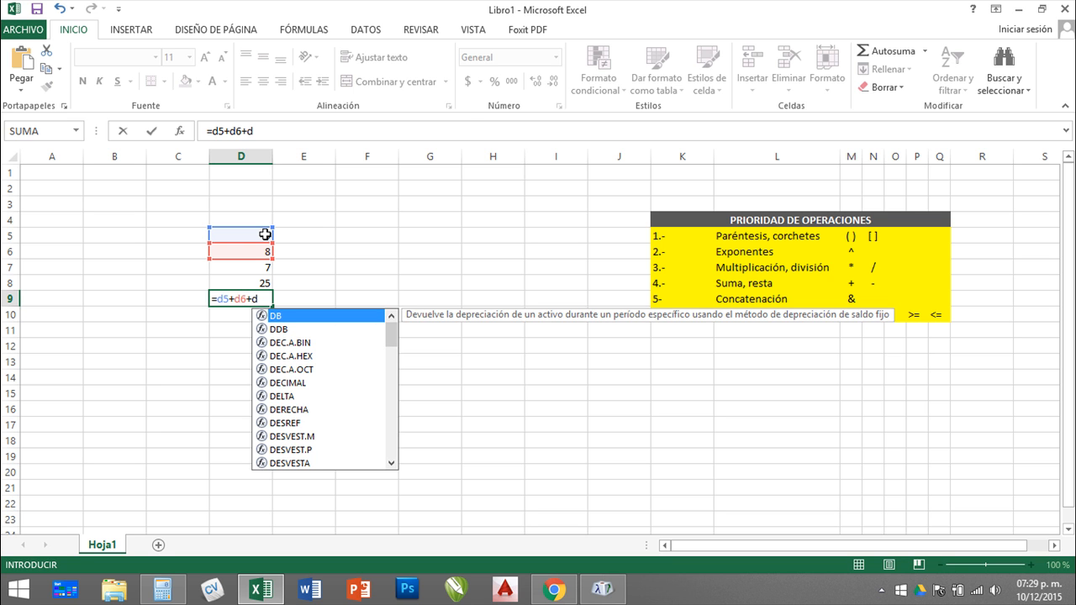
pyautogui.write('7')
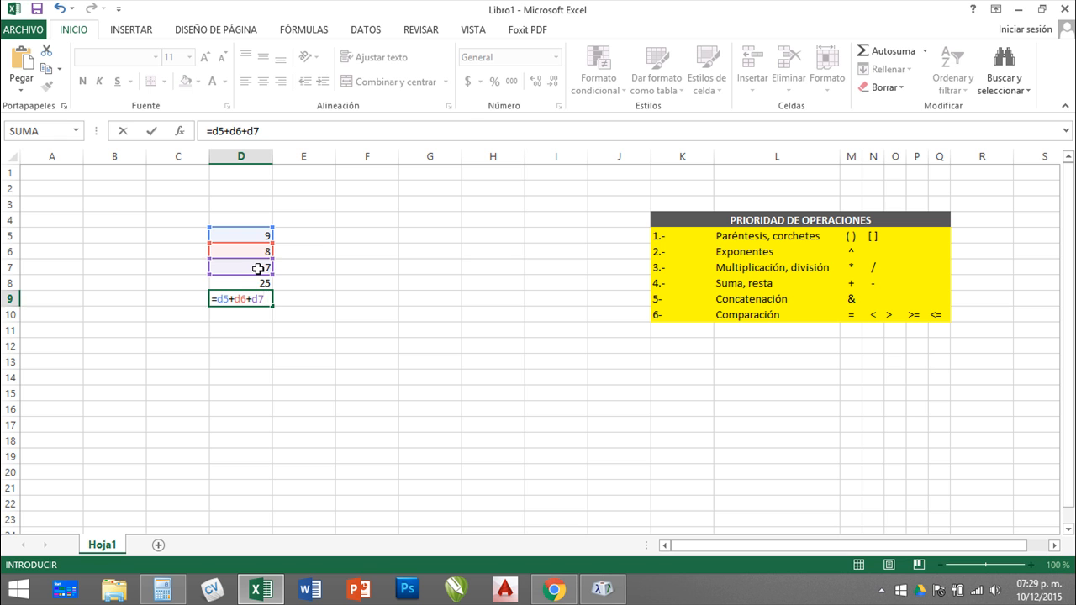
pyautogui.press('Return')
# - Replace the first constant in the D8 formula with 9 so that it reads =9+8+7
pyautogui.press('Up')
pyautogui.press('Up')
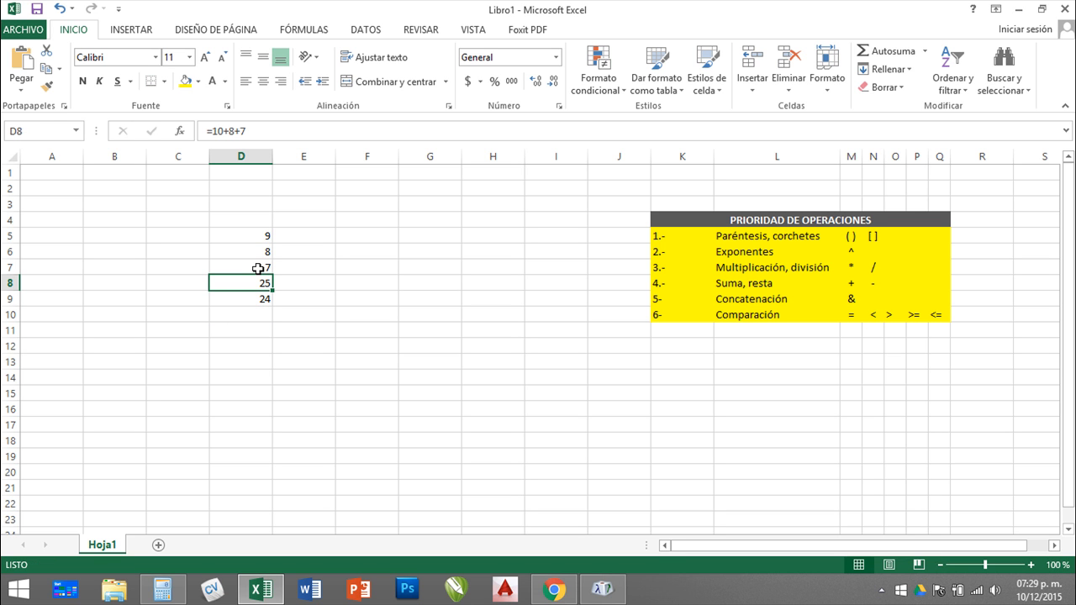
pyautogui.press('F2')
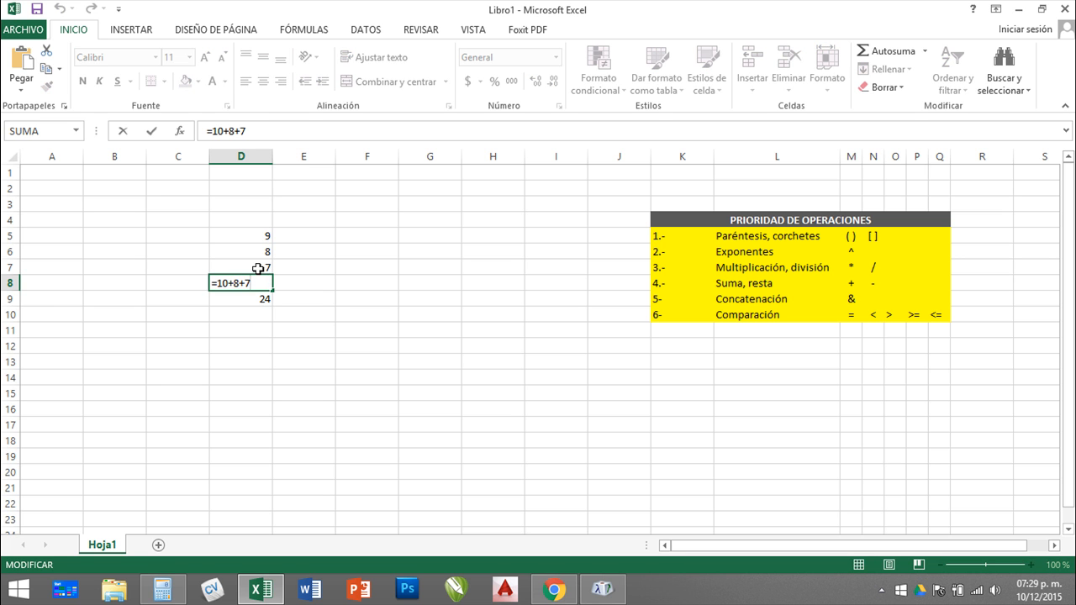
pyautogui.press('Escape')
pyautogui.doubleClick(245, 282)
pyautogui.click(227, 130)
pyautogui.press('BackSpace')
pyautogui.press('BackSpace')
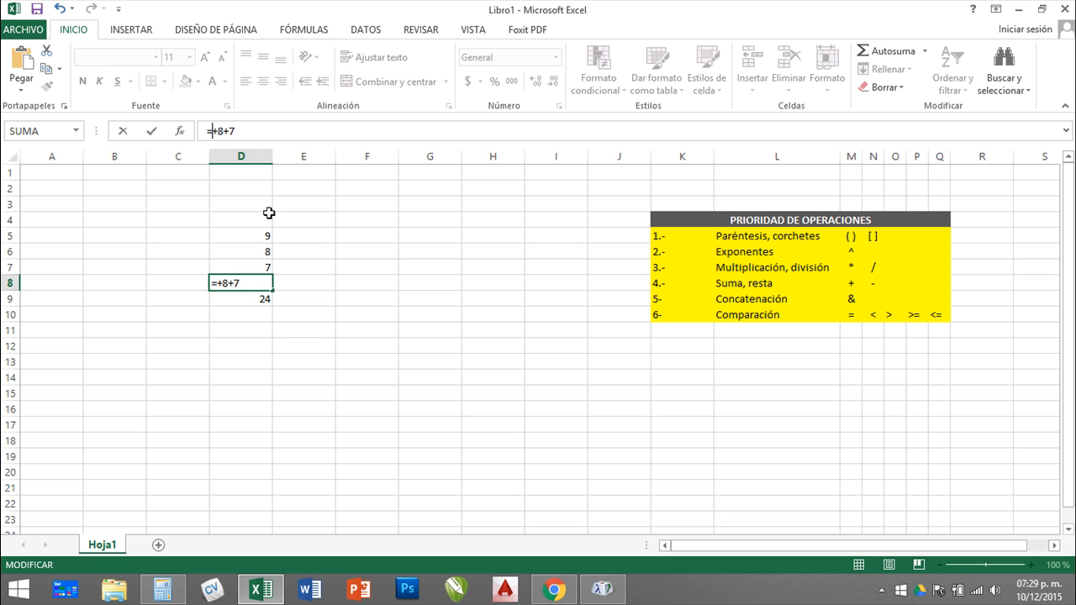
pyautogui.write('9')
pyautogui.press('Return')
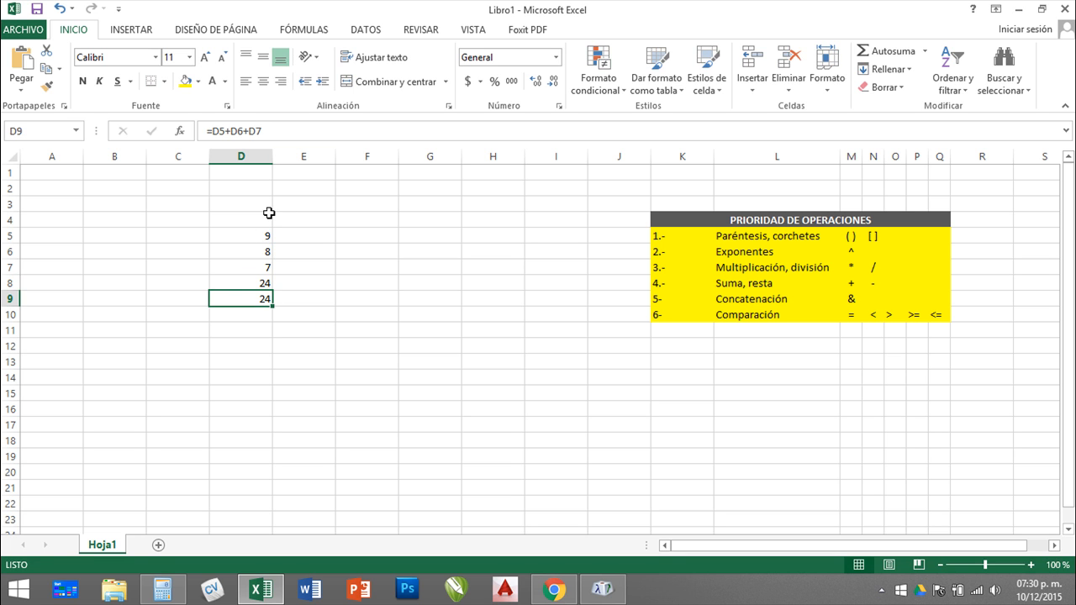
# - Set D5 to 10 and check the reference-based sum in D9
pyautogui.press('Up')
pyautogui.press('Down')
pyautogui.press('Up')
pyautogui.press('Down')
pyautogui.press('Up')
pyautogui.press('Down')
pyautogui.press('Up')
pyautogui.press('Up')
pyautogui.press('Up')
pyautogui.press('Up')
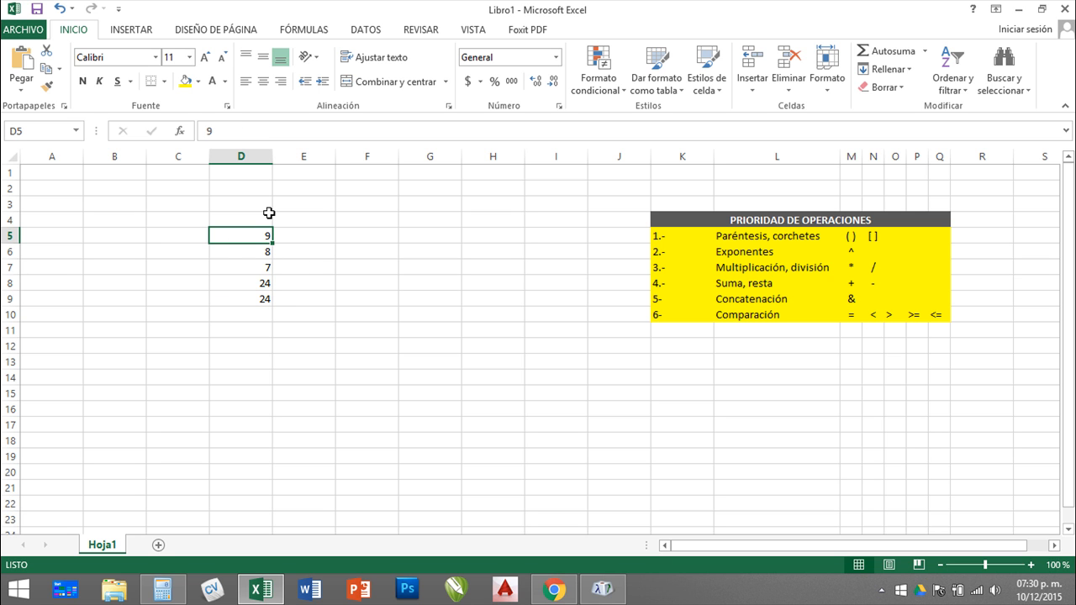
pyautogui.write('10')
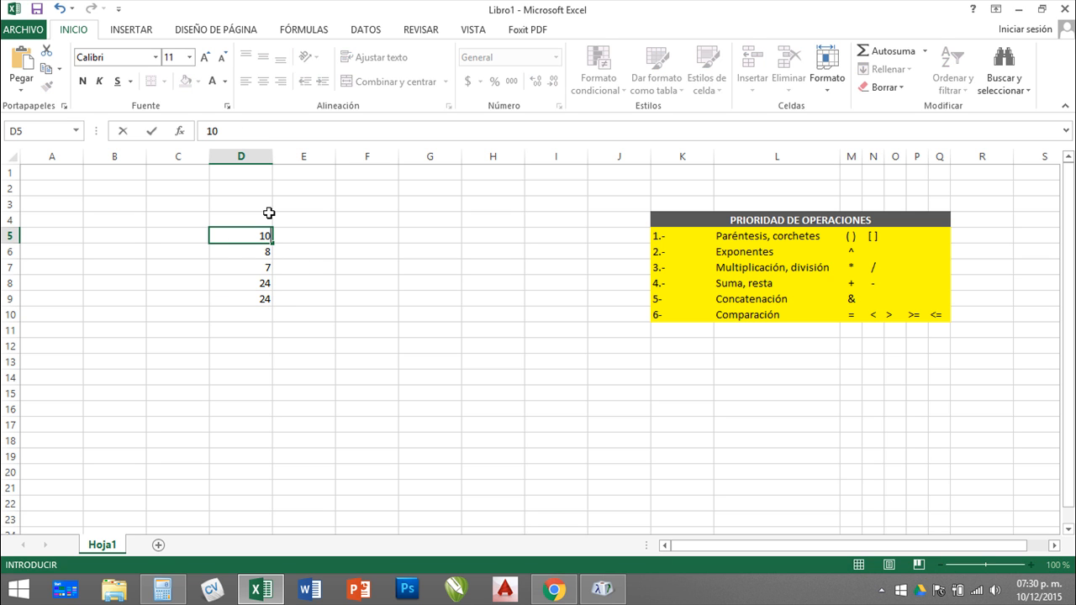
pyautogui.press('Return')
pyautogui.press('Down')
pyautogui.press('Down')
pyautogui.press('Down')
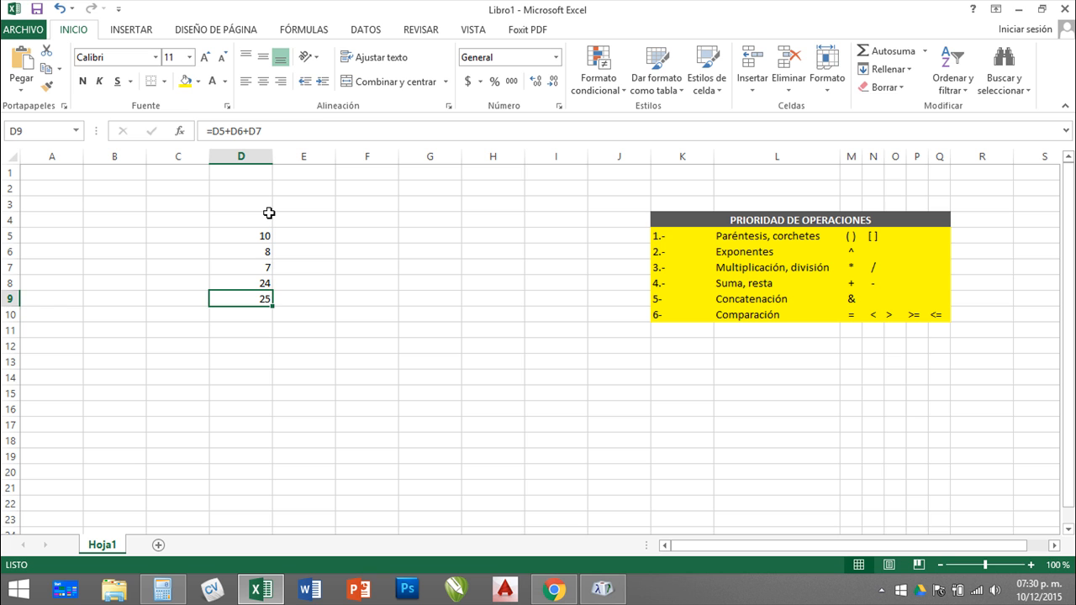
# - Change the value in D6 to 6 and the value in D7 to 5
pyautogui.press('Up')
pyautogui.press('Up')
pyautogui.press('Up')
pyautogui.press('Up')
pyautogui.press('Down')
pyautogui.press('Up')
pyautogui.press('Down')
pyautogui.write('6')
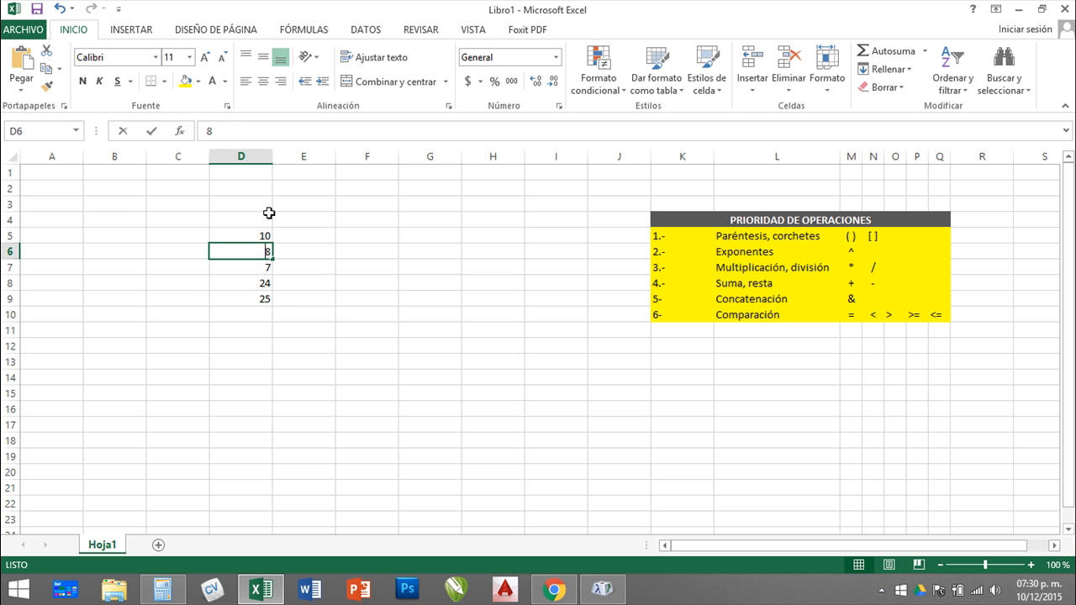
pyautogui.press('Return')
pyautogui.write('5')
pyautogui.press('Return')
# - Compare the constant formula in D8 with the reference formula in D9, and clear D8
pyautogui.press('Down')
pyautogui.press('Up')
pyautogui.press('Down')
pyautogui.press('Up')
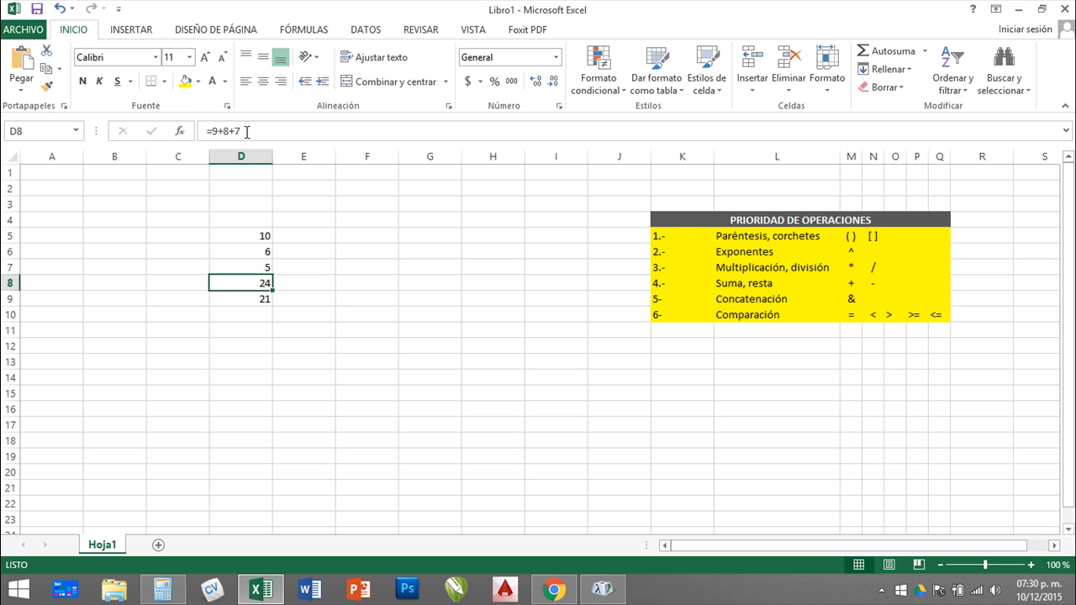
pyautogui.moveTo(247, 131); pyautogui.dragTo(178, 135)
pyautogui.press('Return')
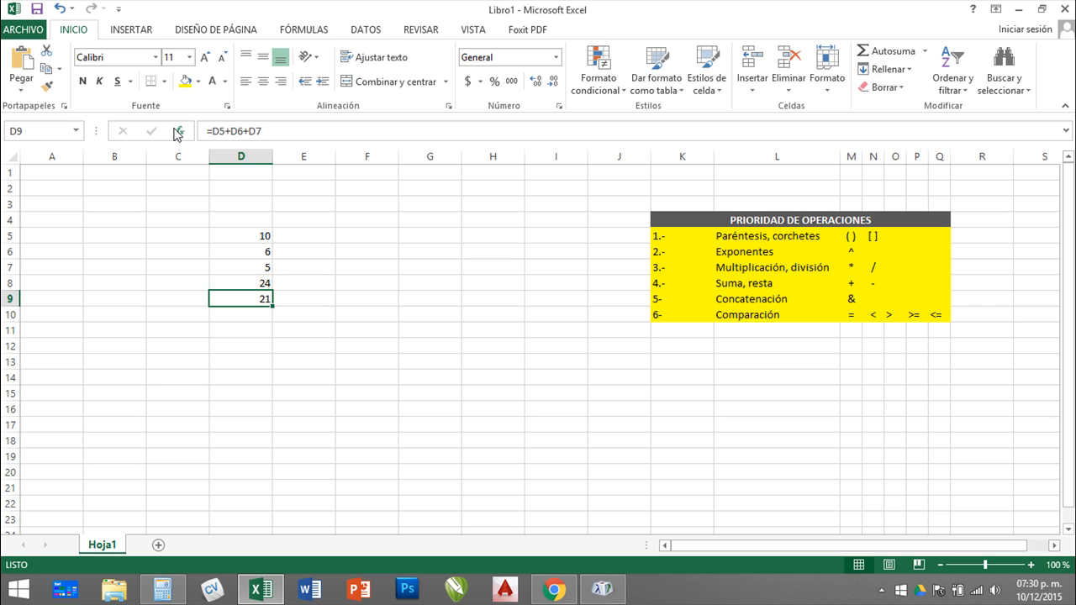
pyautogui.press('Up')
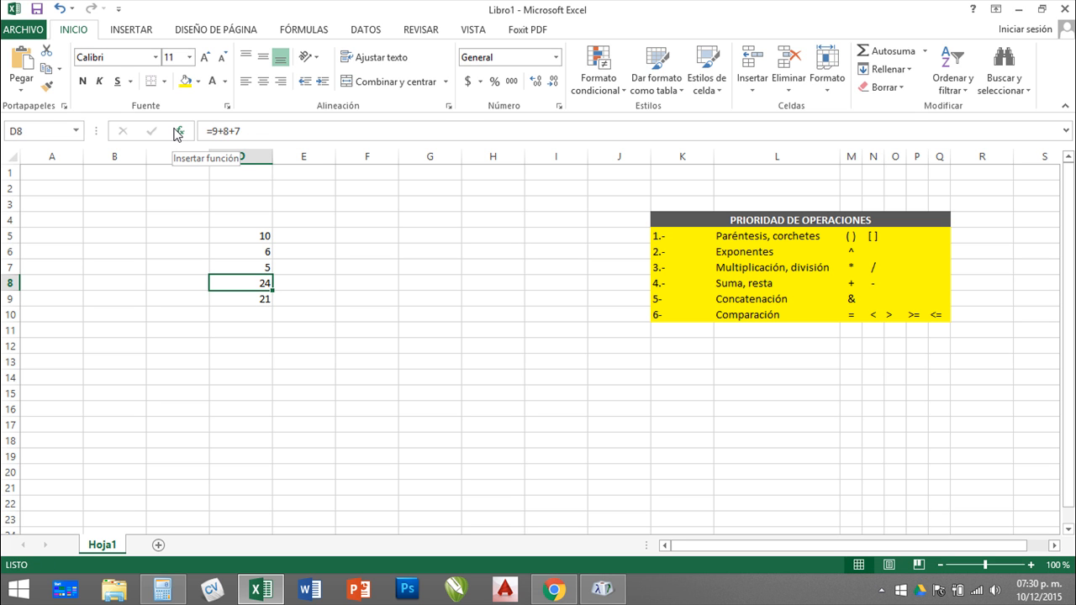
pyautogui.press('Delete')
# - Strip the formula in D9 down to its equals sign
pyautogui.click(230, 298)
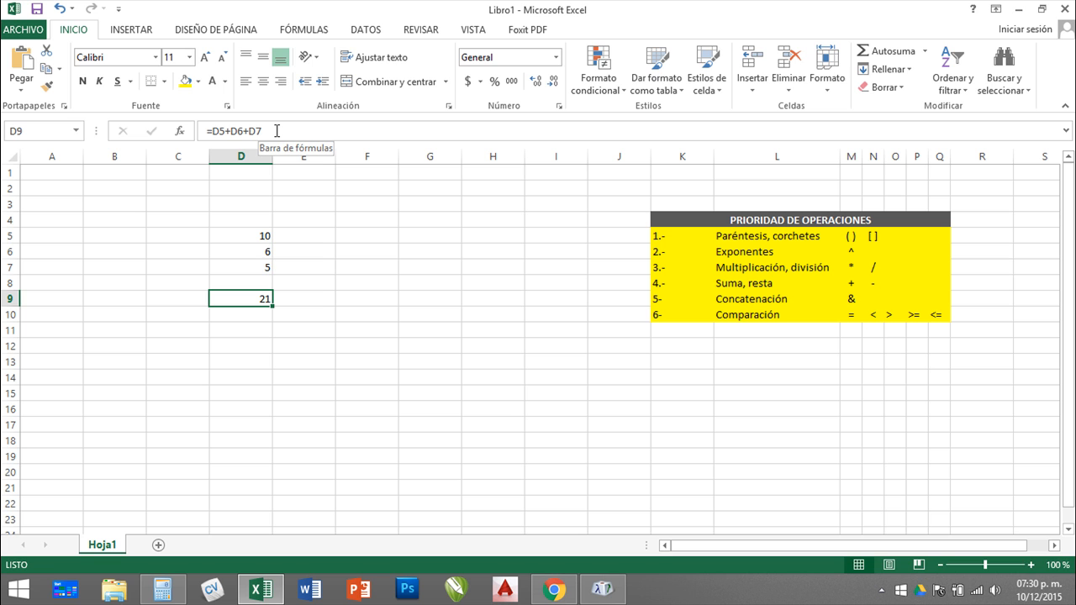
pyautogui.press('F2')
pyautogui.press('BackSpace')
pyautogui.press('BackSpace')
pyautogui.press('BackSpace')
pyautogui.press('BackSpace')
pyautogui.press('BackSpace')
pyautogui.press('BackSpace')
pyautogui.press('BackSpace')
pyautogui.press('BackSpace')
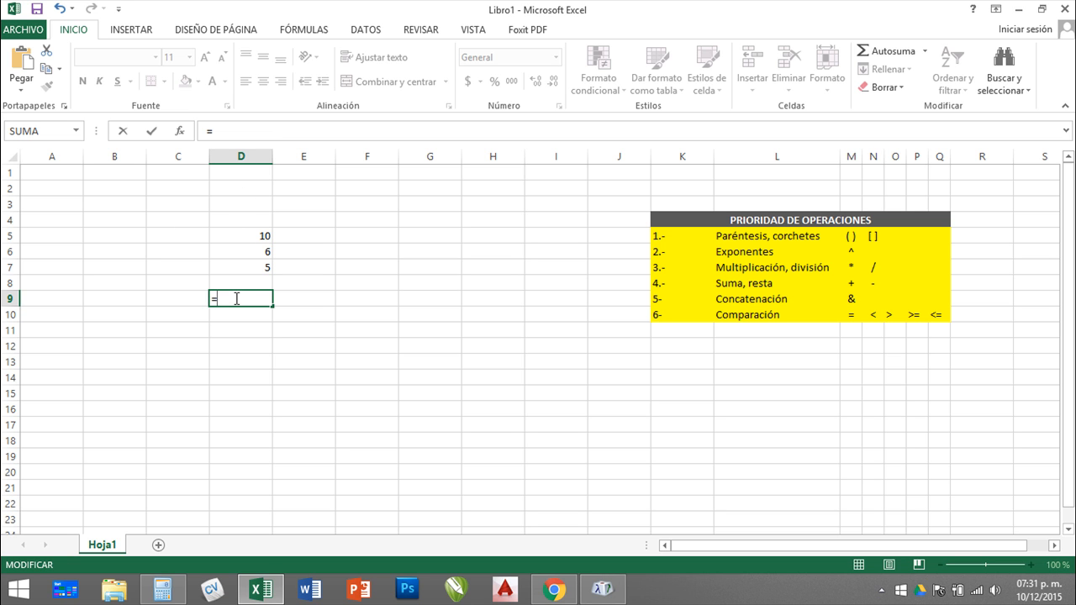
# - Rebuild the sum in D9 as =D5+D6+D7 by picking the referenced cells
pyautogui.click(245, 237)
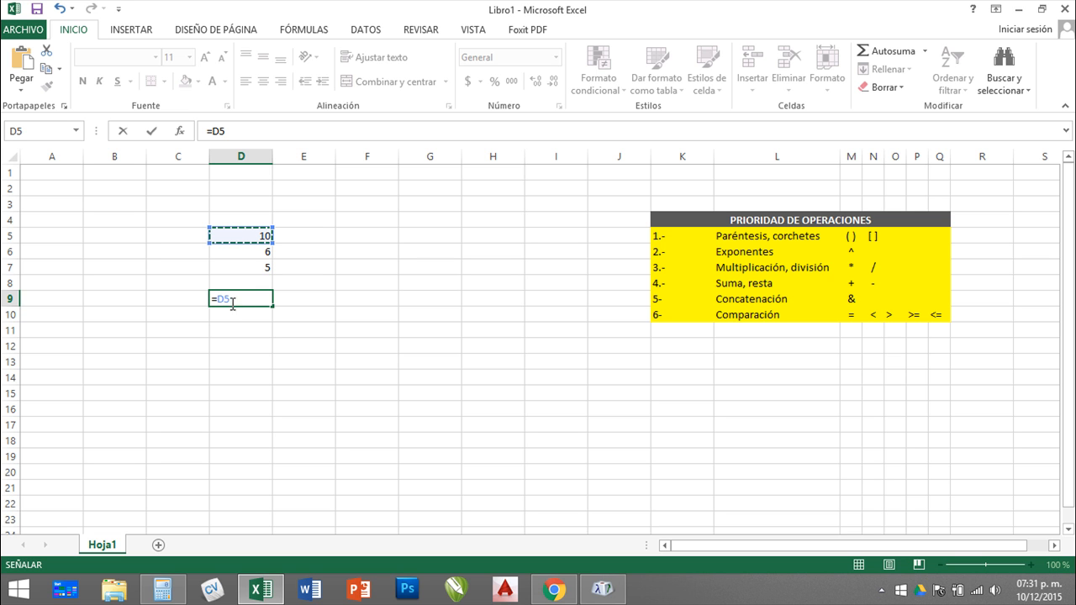
pyautogui.click(245, 252)
pyautogui.write('+')
pyautogui.click(243, 267)
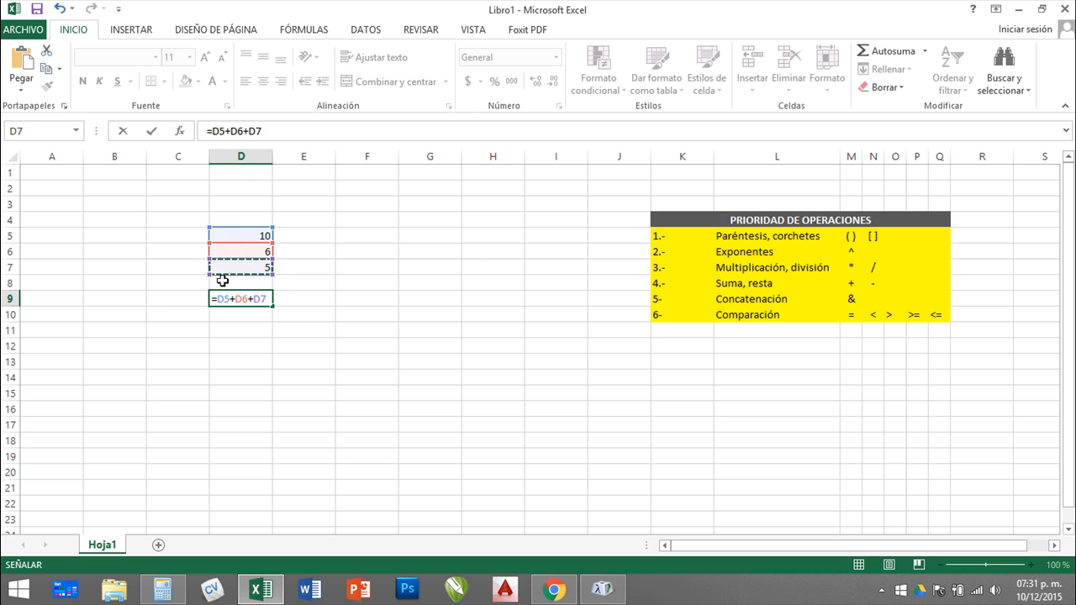
pyautogui.press('Return')
pyautogui.click(244, 299)
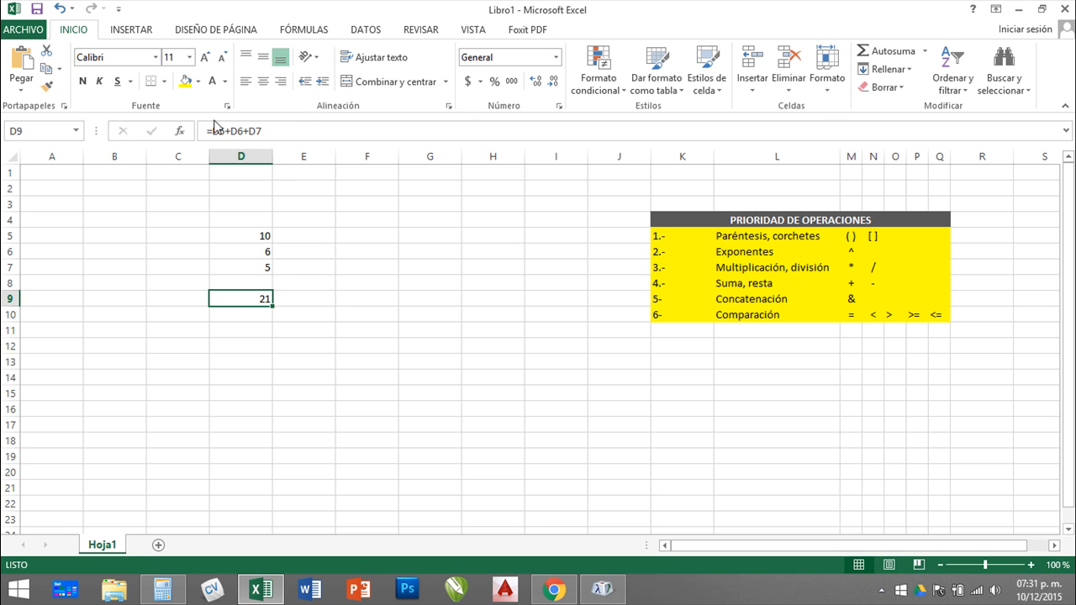
# - Append a division by 3 to the D9 formula so that it reads =D5+D6+D7/3
pyautogui.click(281, 130)
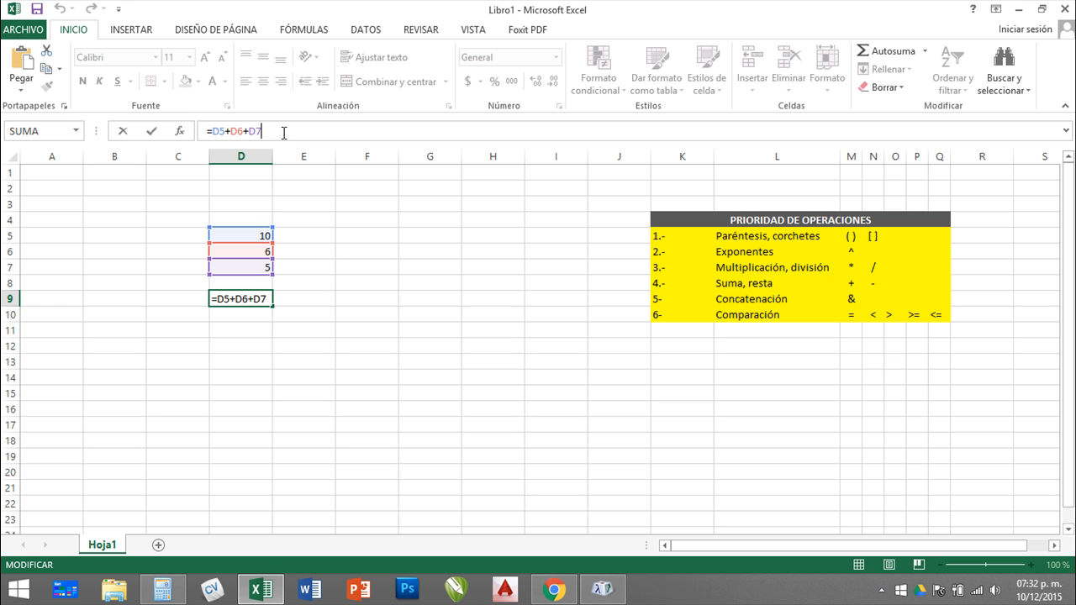
pyautogui.write('/3')
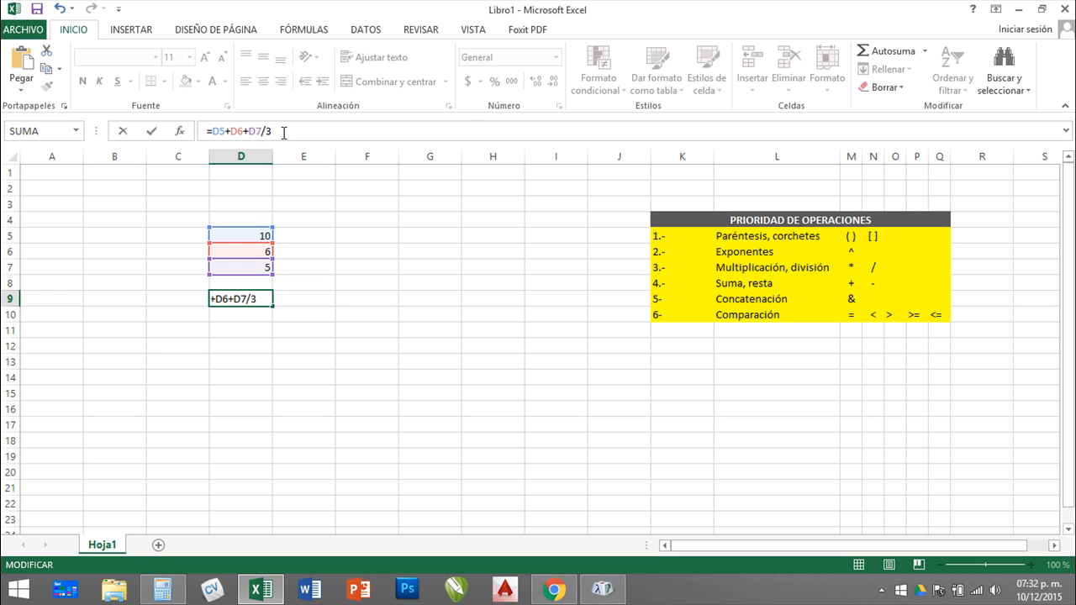
pyautogui.press('Return')
pyautogui.press('Up')
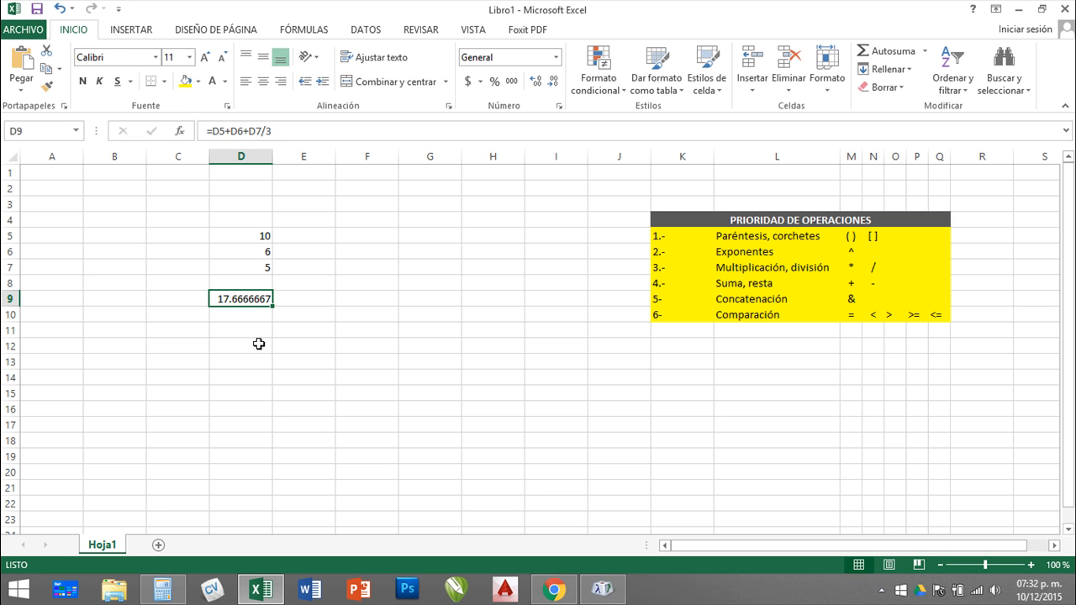
# - Enclose the sum in D9 in parentheses so that the formula reads =(D5+D6+D7)/3
pyautogui.click(260, 131)
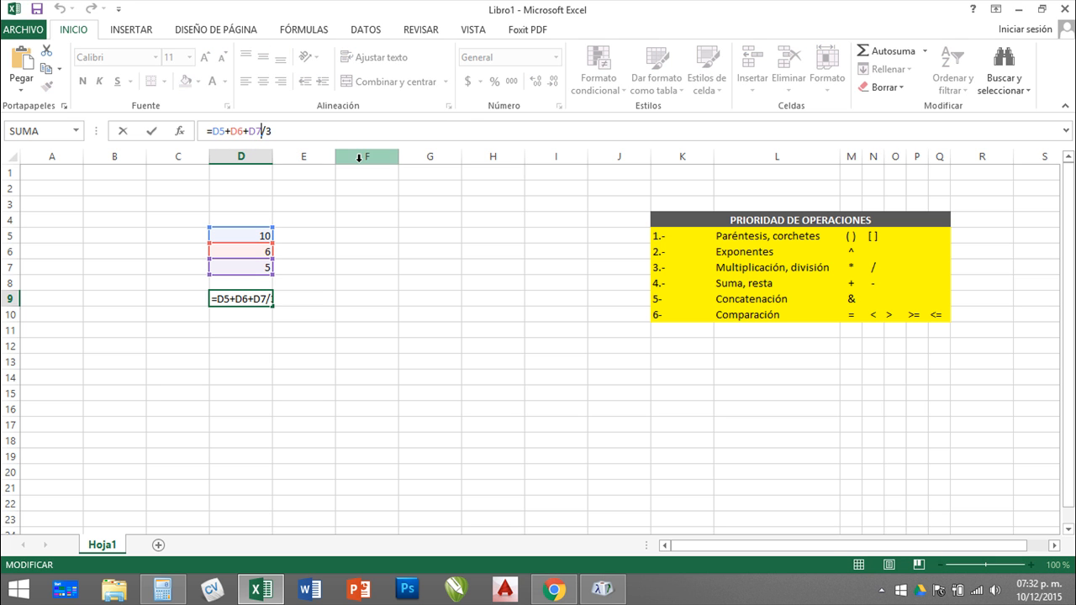
pyautogui.click(214, 128)
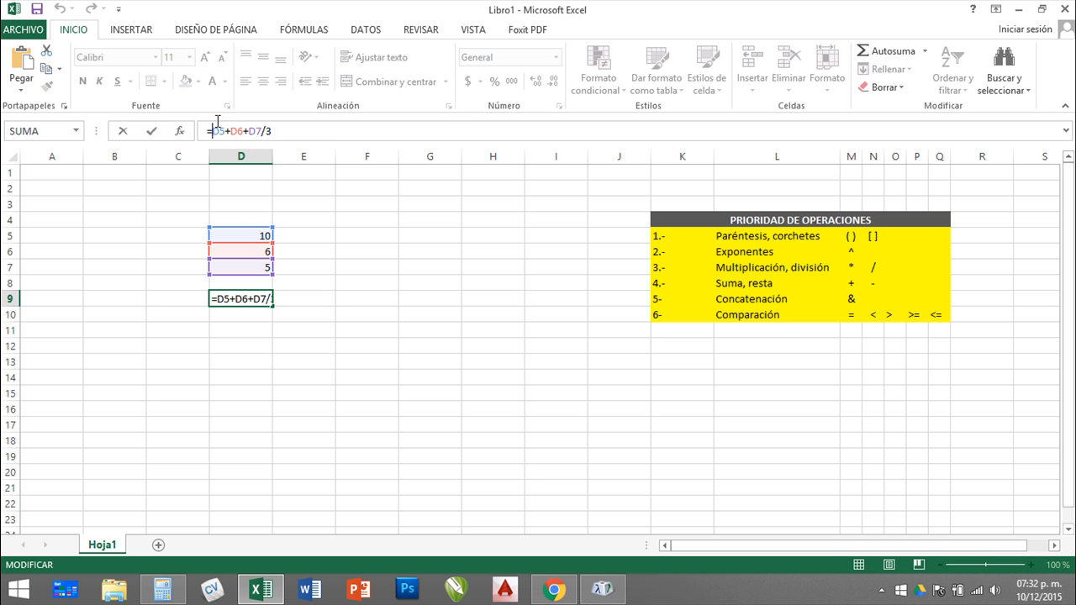
pyautogui.write('(')
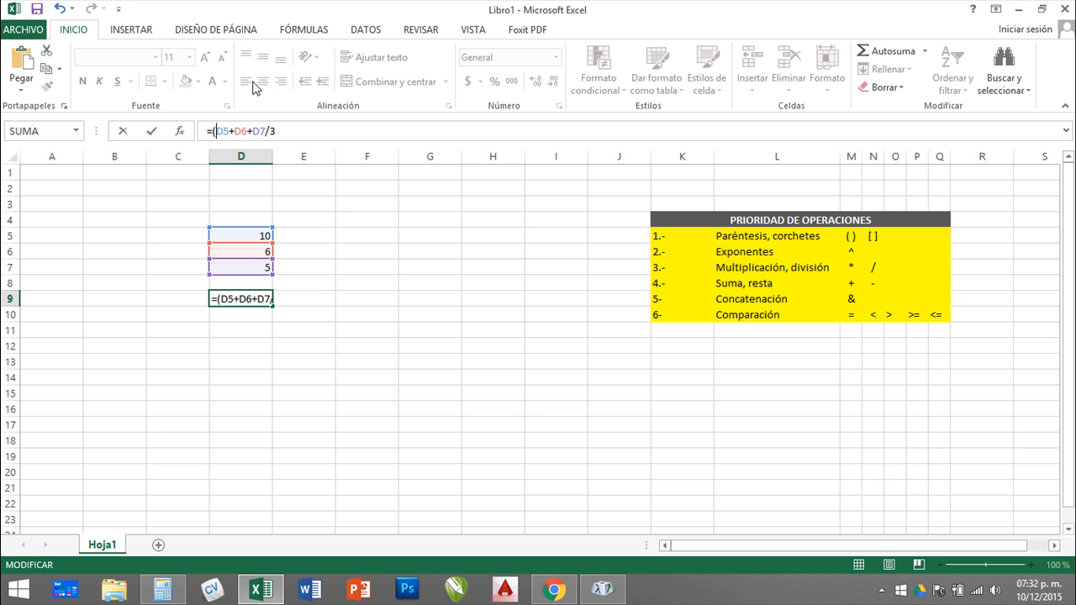
pyautogui.press('Right')
pyautogui.press('Right')
pyautogui.press('Right')
pyautogui.press('Right')
pyautogui.press('Right')
pyautogui.press('Right')
pyautogui.press('Right')
pyautogui.write(')')
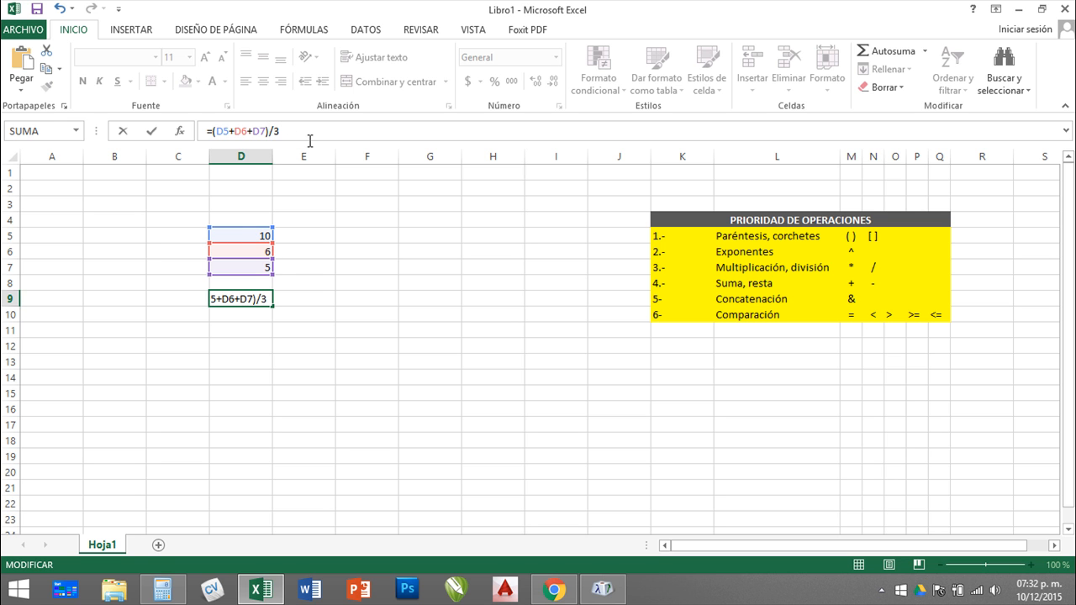
pyautogui.press('Return')
pyautogui.press('Up')
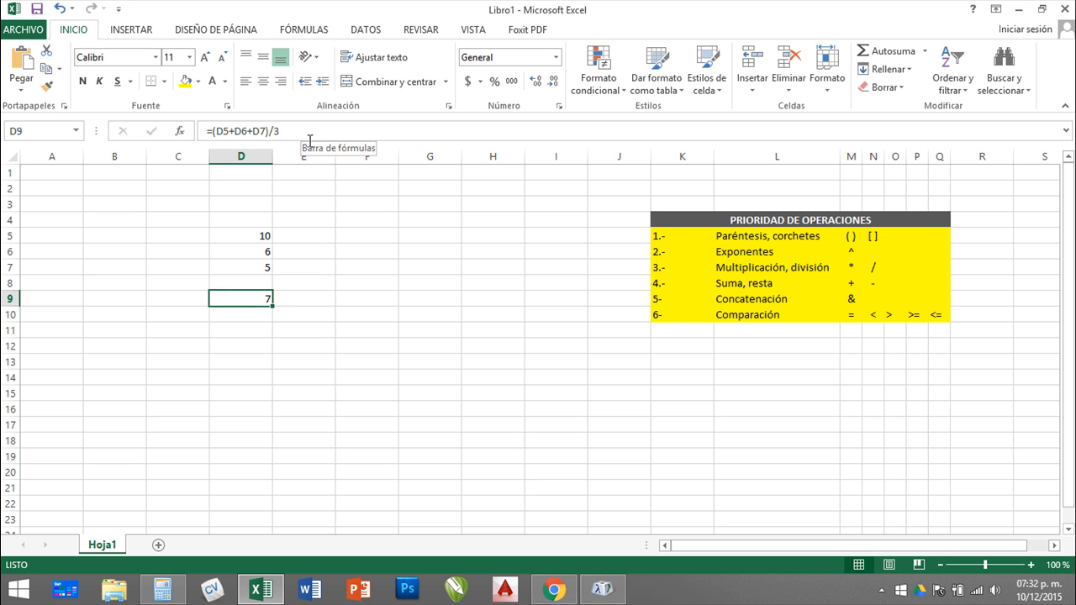
# - Set D5 to 9 and D6 to 4 to test the average formula in D9
pyautogui.press('Up')
pyautogui.press('Up')
pyautogui.press('Up')
pyautogui.press('Up')
pyautogui.press('Down')
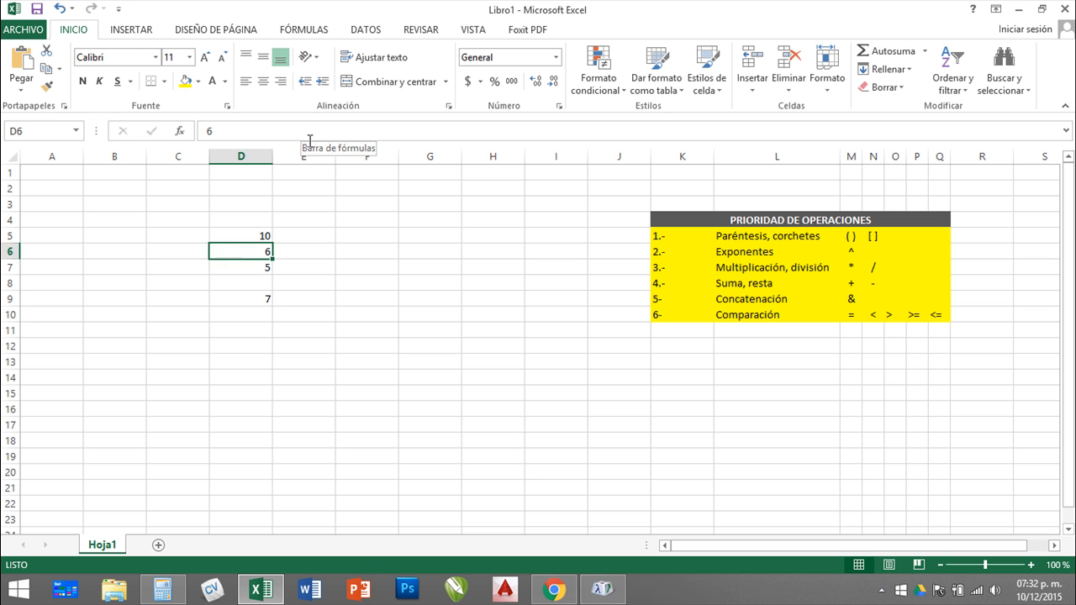
pyautogui.press('Down')
pyautogui.press('Down')
pyautogui.press('Down')
pyautogui.press('Up')
pyautogui.press('Up')
pyautogui.press('Up')
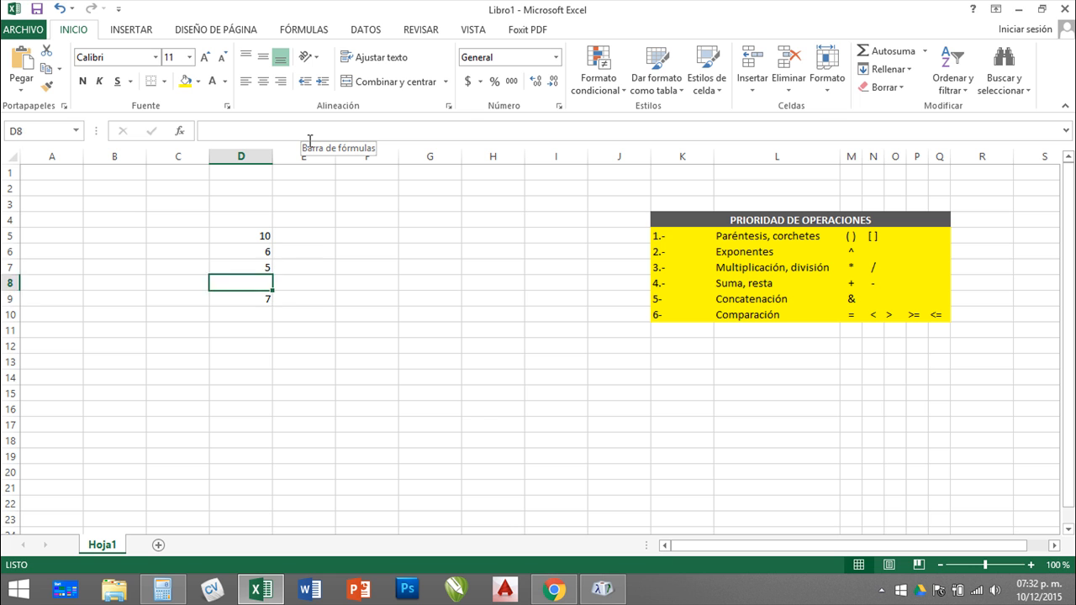
pyautogui.press('Up')
pyautogui.write('9')
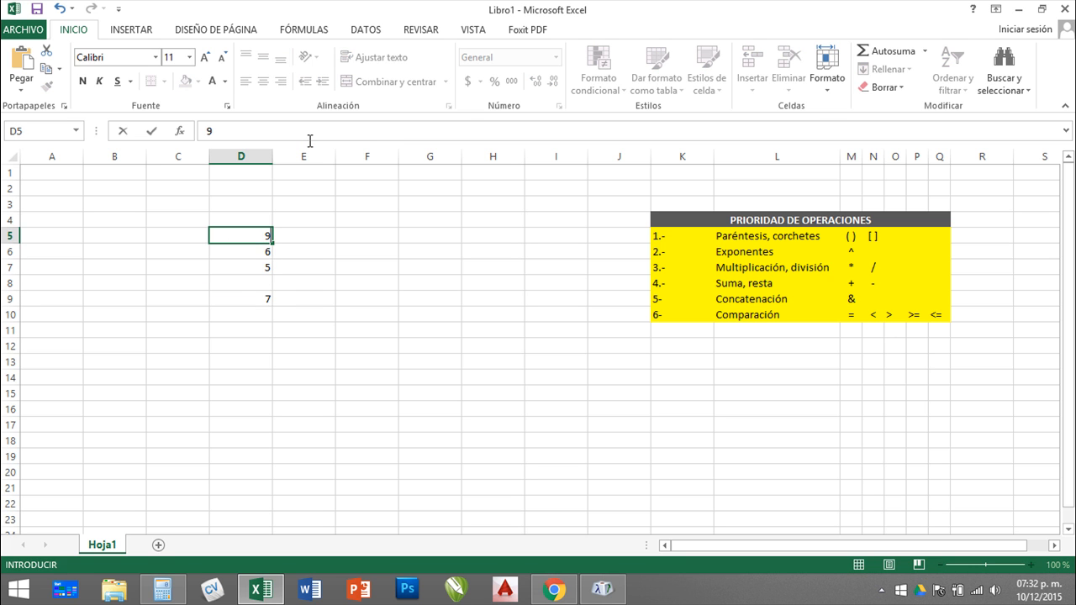
pyautogui.press('Return')
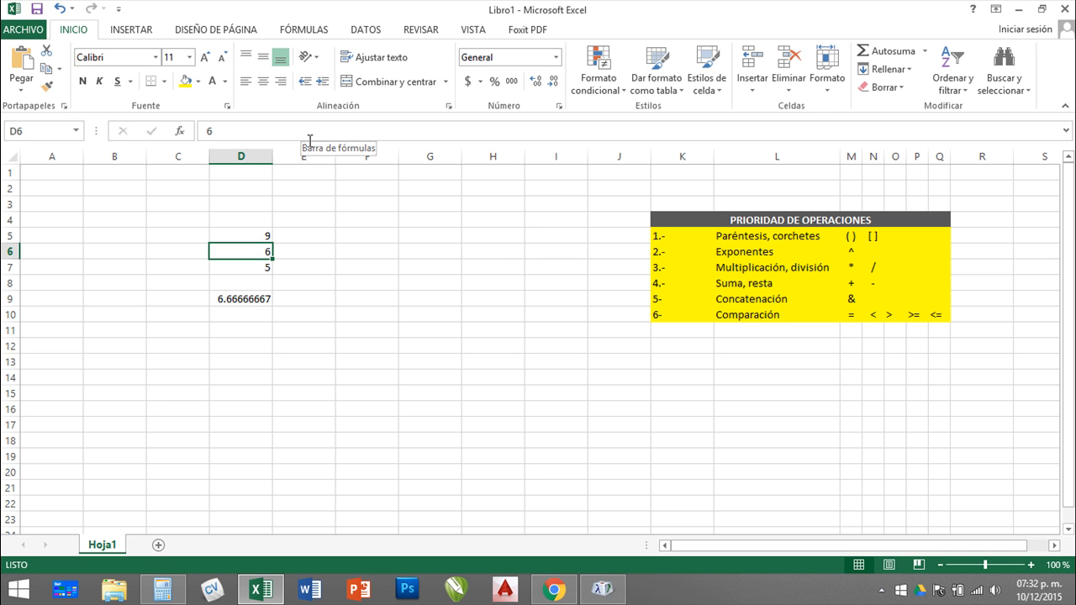
pyautogui.write('4')
pyautogui.press('Return')
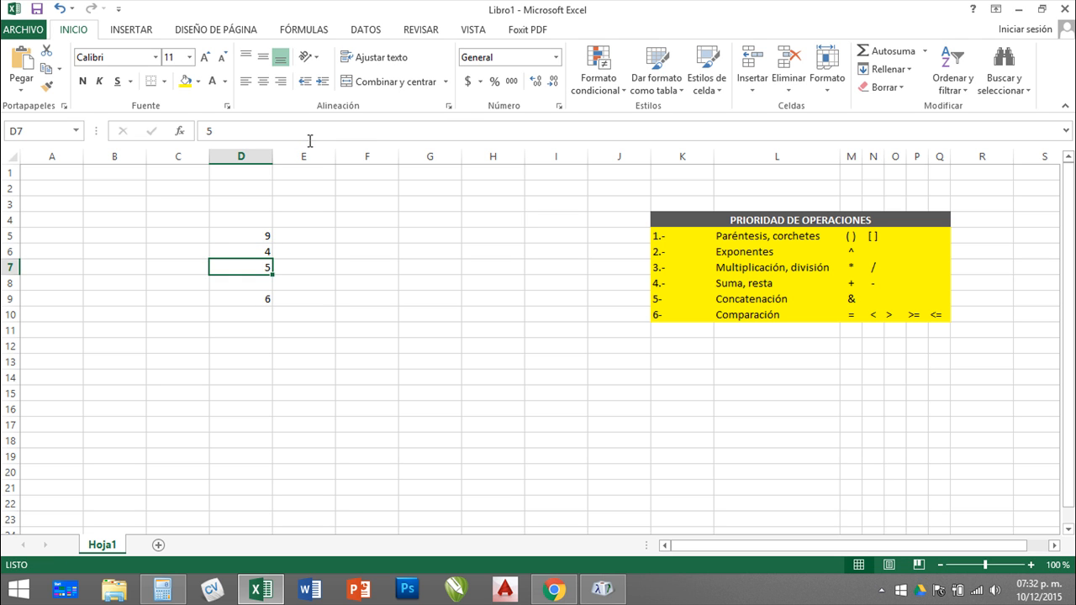
# - Change the values in D6 and D7 to 9
pyautogui.press('Up')
pyautogui.write('9')
pyautogui.press('Return')
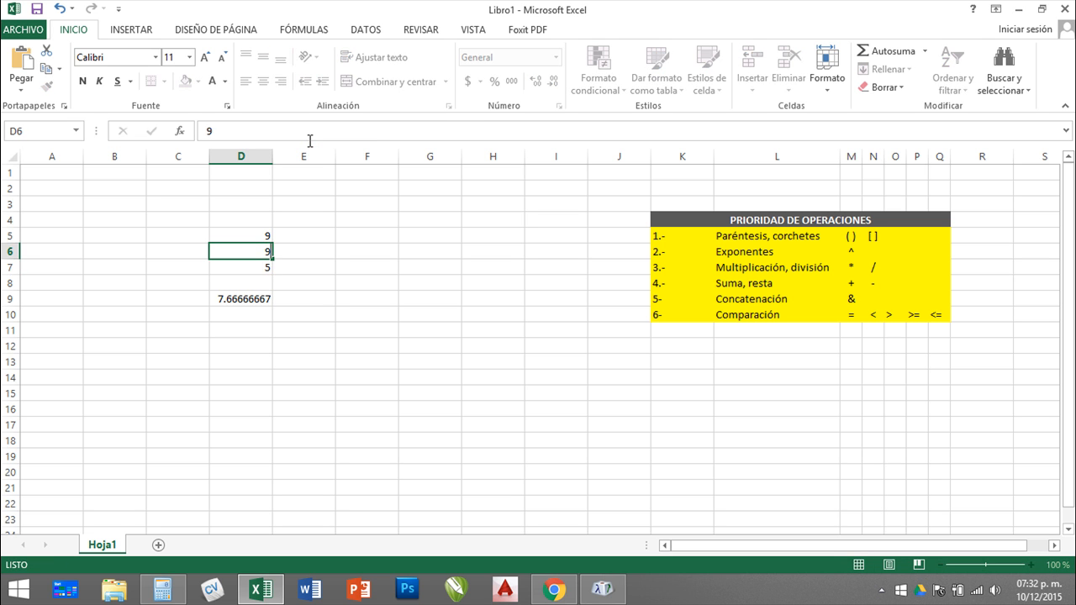
pyautogui.write('9')
pyautogui.press('Return')
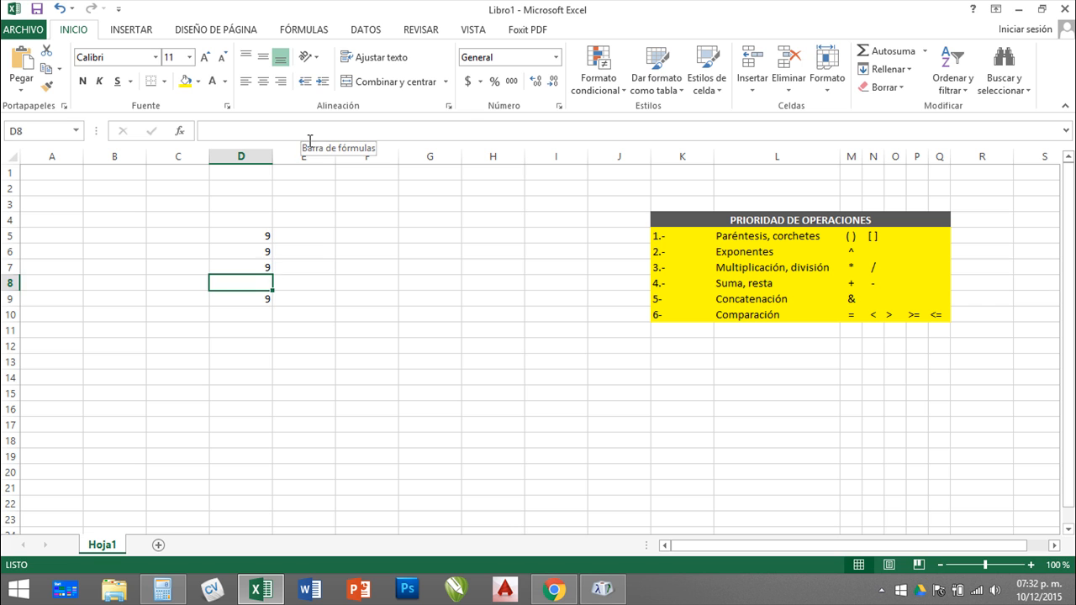
# - Change the values in D5 and D7 to 10, and check the average formula in D9
pyautogui.press('Up')
pyautogui.press('Up')
pyautogui.press('Up')
pyautogui.write('10')
pyautogui.press('Return')
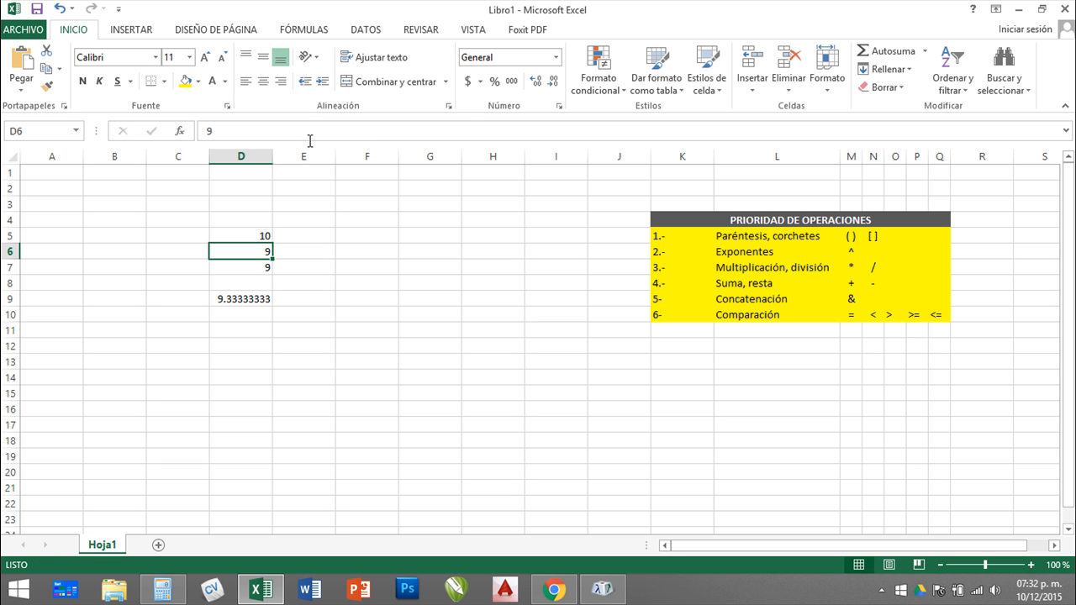
pyautogui.press('Up')
pyautogui.press('Down')
pyautogui.press('Down')
pyautogui.write('10')
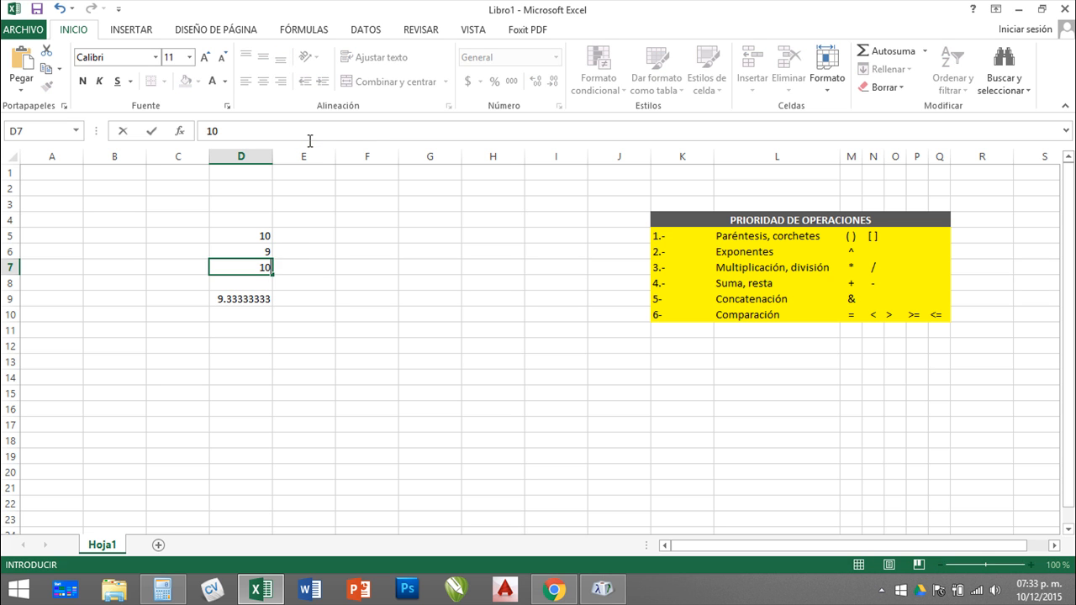
pyautogui.press('Return')
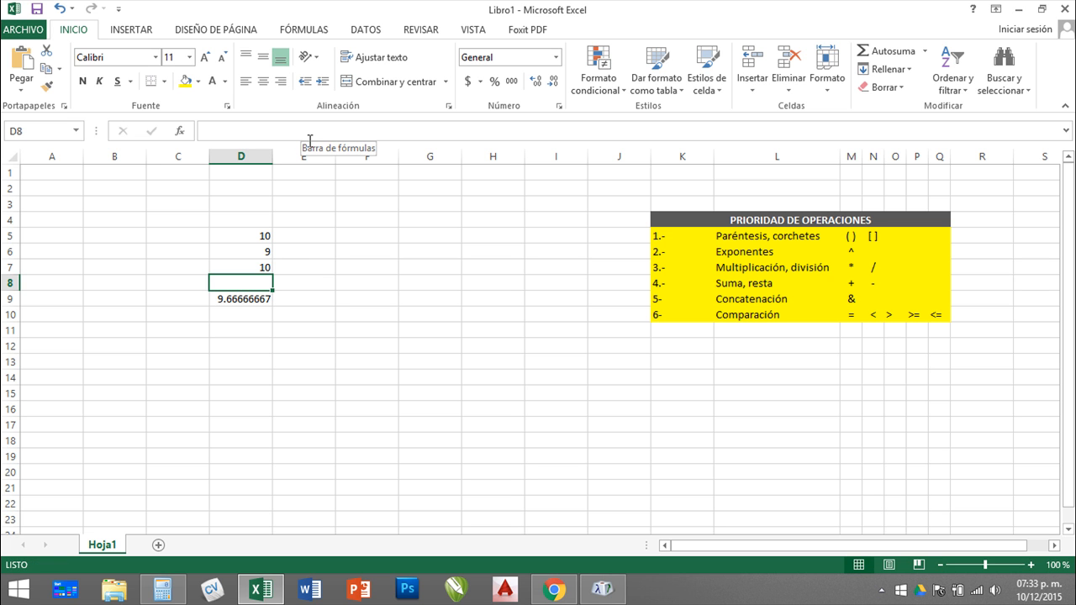
pyautogui.press('Down')
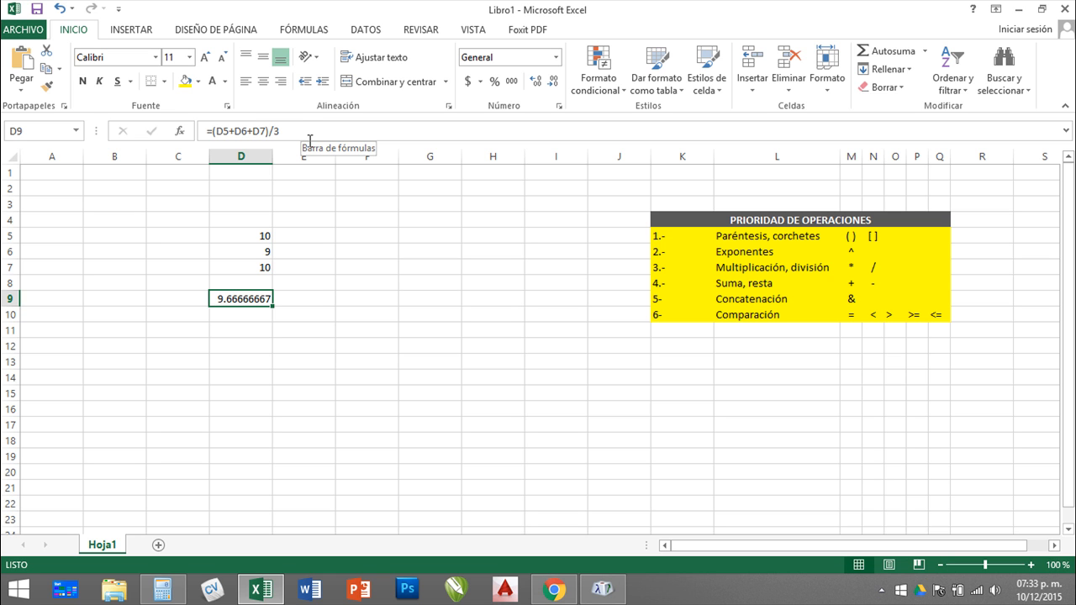
pyautogui.click(881, 591)
pyautogui.click(881, 591)
pyautogui.click(881, 591)
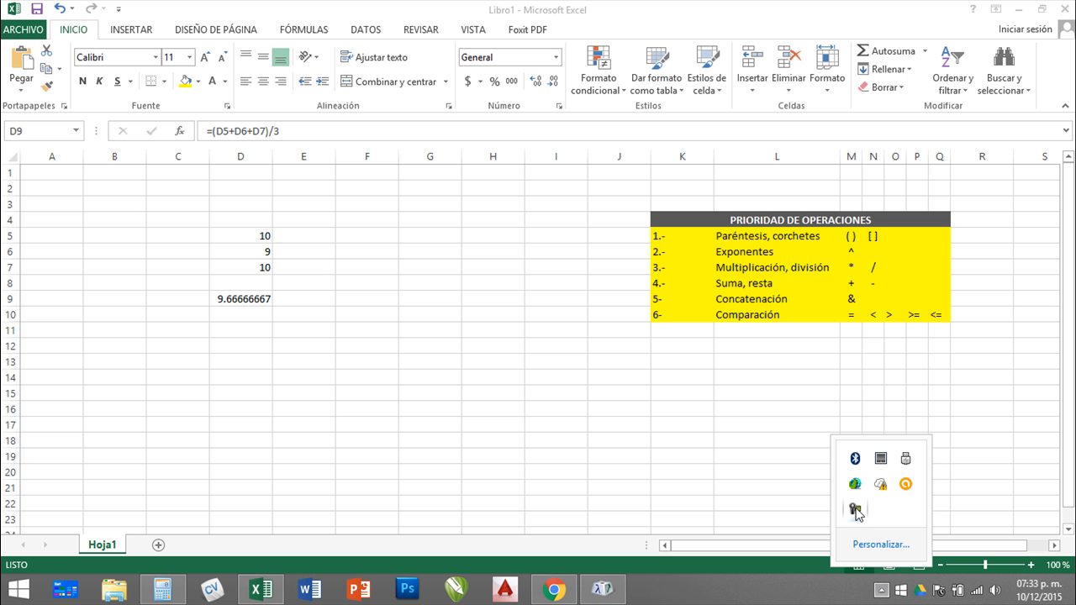
pyautogui.click(855, 512)
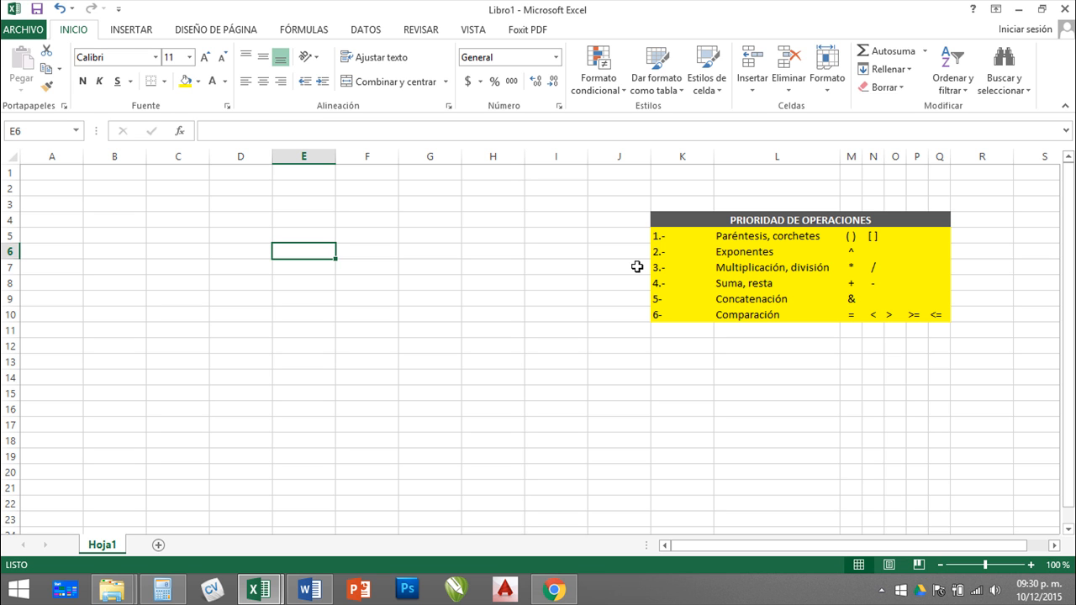
# - Enter the formula =-3+5 in E6 and reselect the cell
pyautogui.write('=')
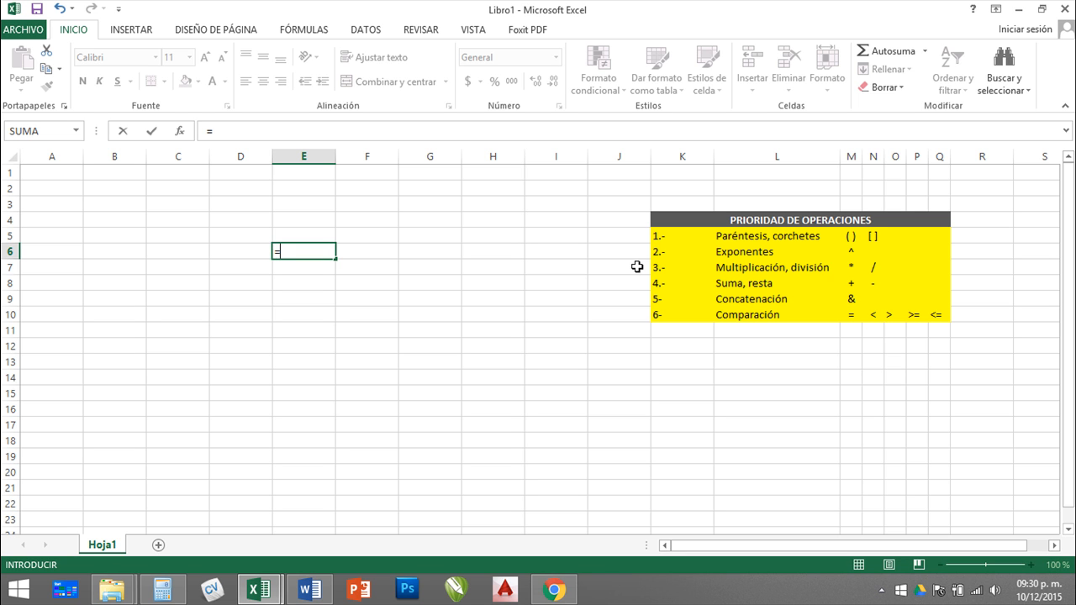
pyautogui.write('-3+5')
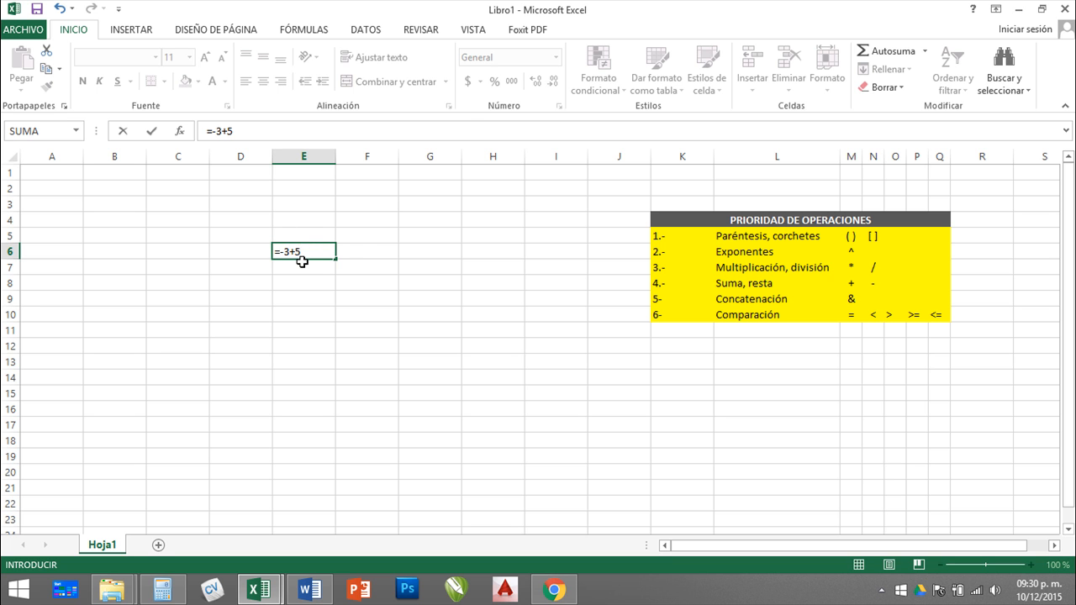
pyautogui.press('Return')
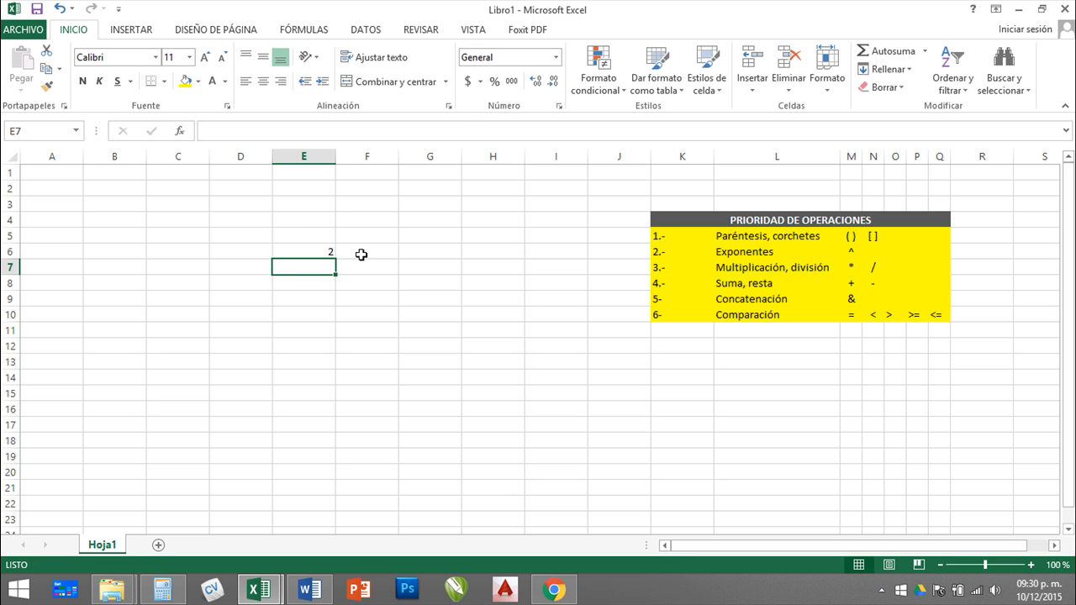
pyautogui.click(318, 256)
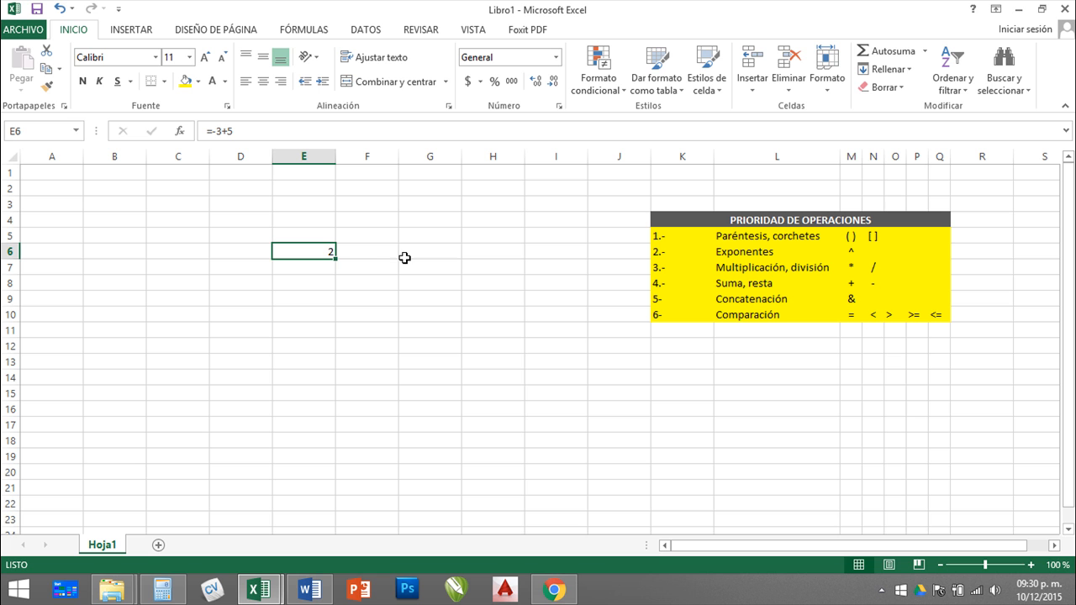
# - Extend the E6 formula with a multiplication by 3 so that it reads =-3+5*3
pyautogui.click(250, 130)
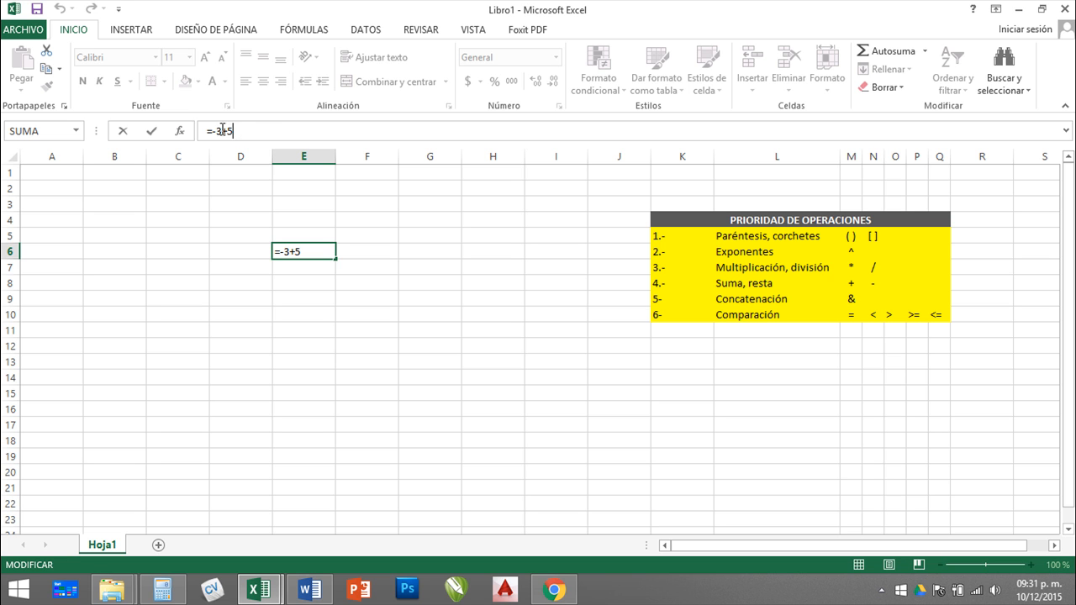
pyautogui.write('*3')
pyautogui.press('Return')
pyautogui.click(315, 251)
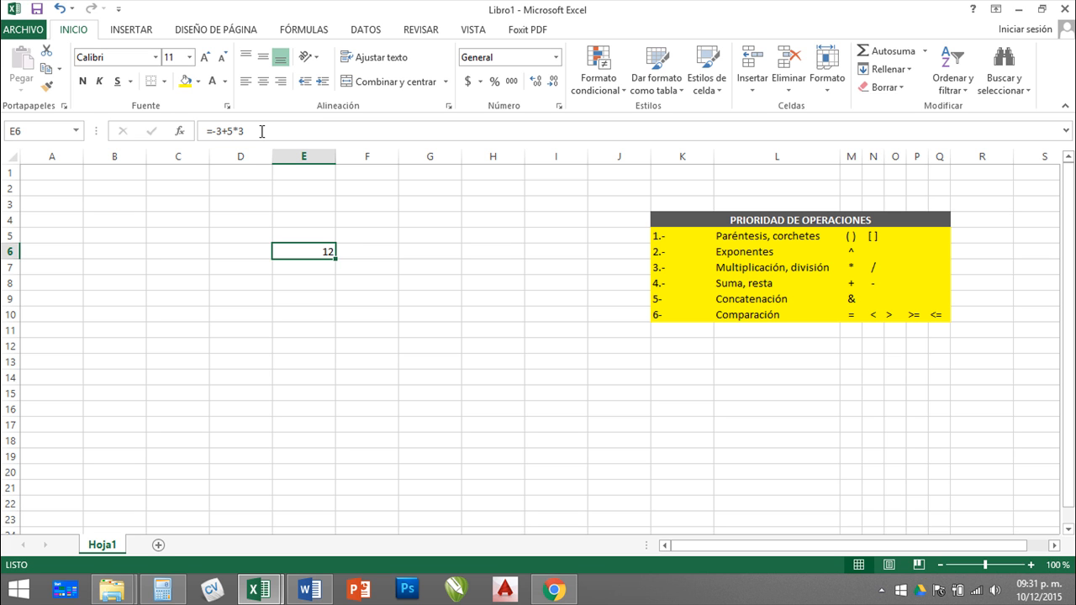
# - Delete the expression in E6, keeping only the equals sign
pyautogui.click(290, 126)
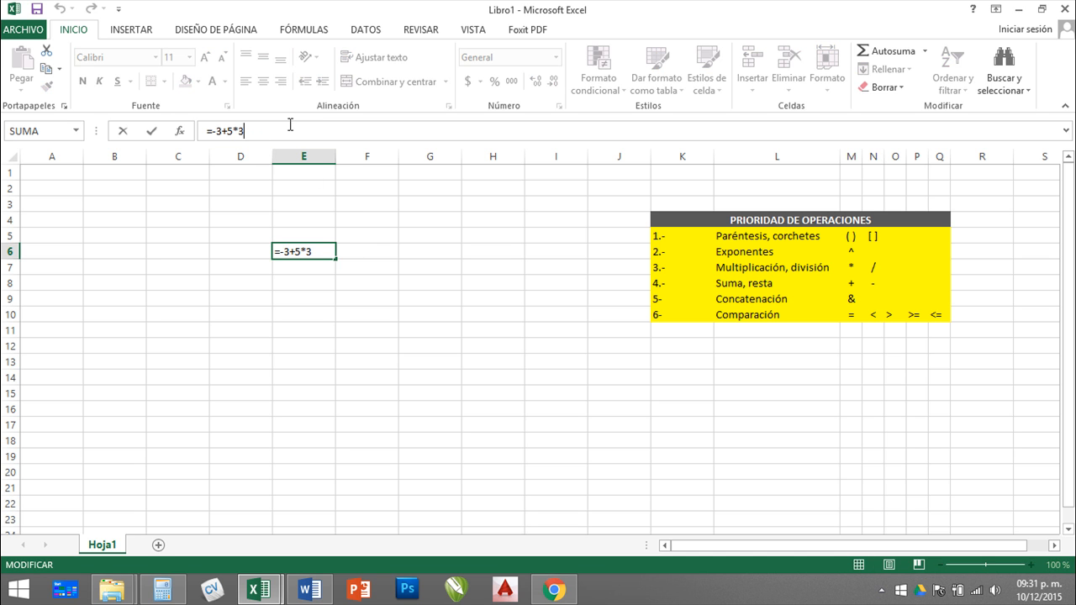
pyautogui.press('BackSpace')
pyautogui.press('BackSpace')
pyautogui.press('BackSpace')
pyautogui.press('BackSpace')
pyautogui.press('BackSpace')
pyautogui.press('BackSpace')
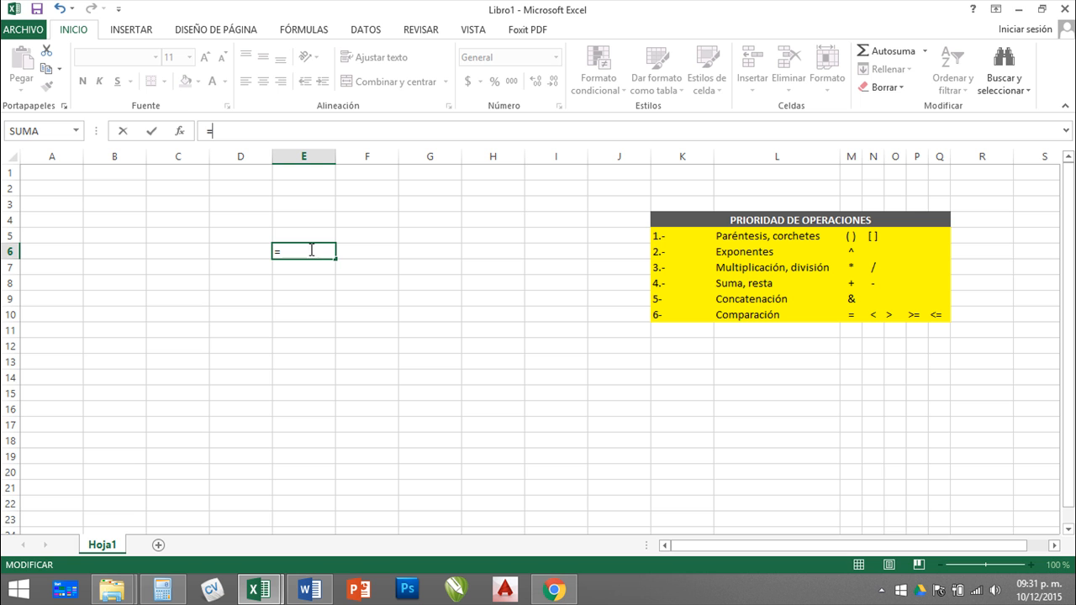
# - Copy the ^ character from the Windows Character Map in the Arial font and minimize the Character Map window
pyautogui.click(17, 591)
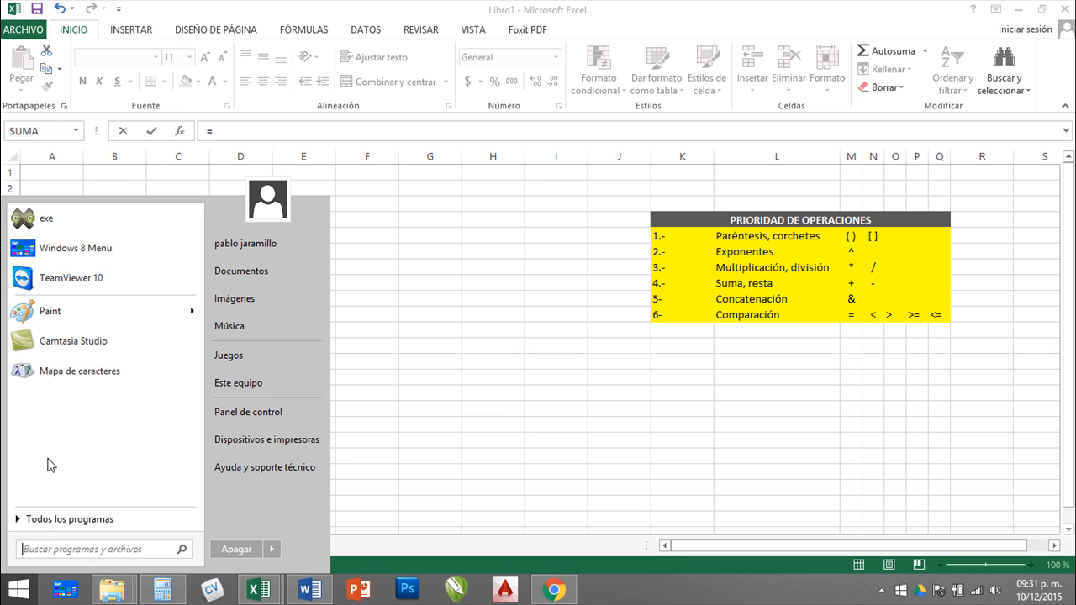
pyautogui.click(72, 378)
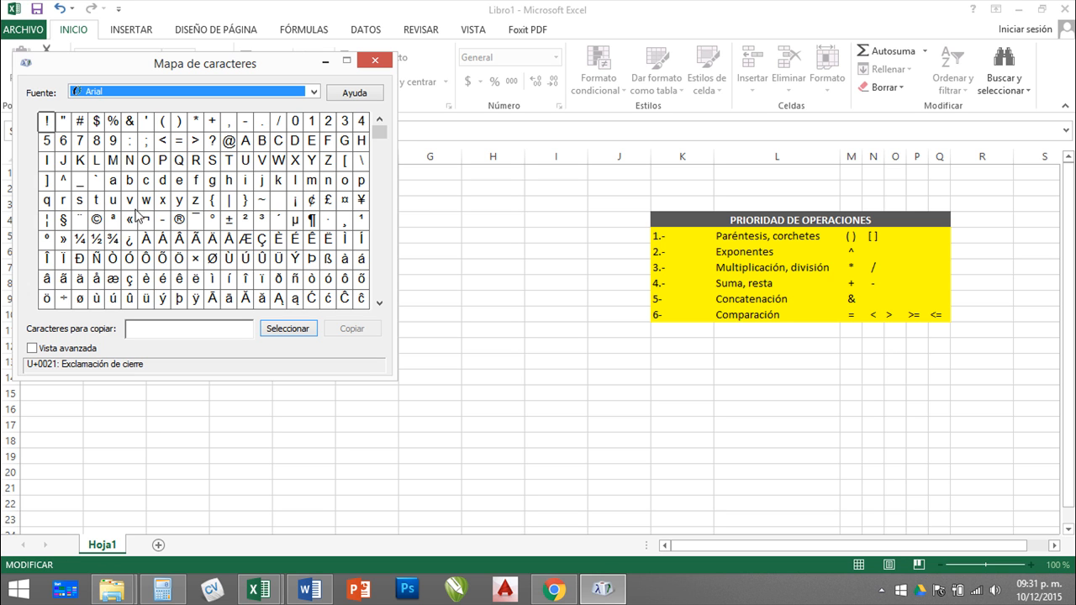
pyautogui.click(63, 180)
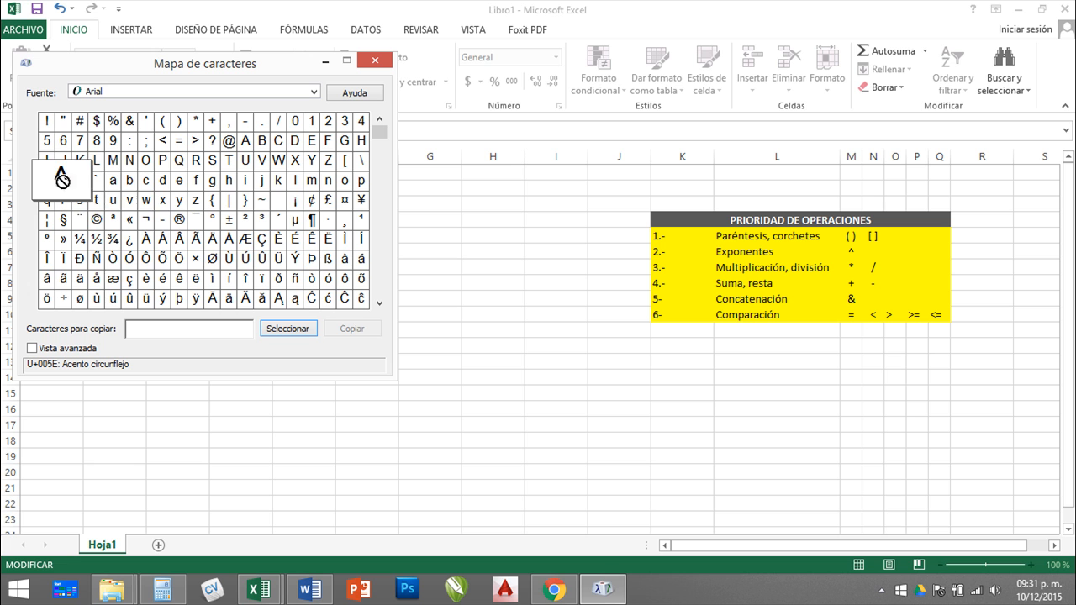
pyautogui.doubleClick(63, 180)
pyautogui.click(338, 331)
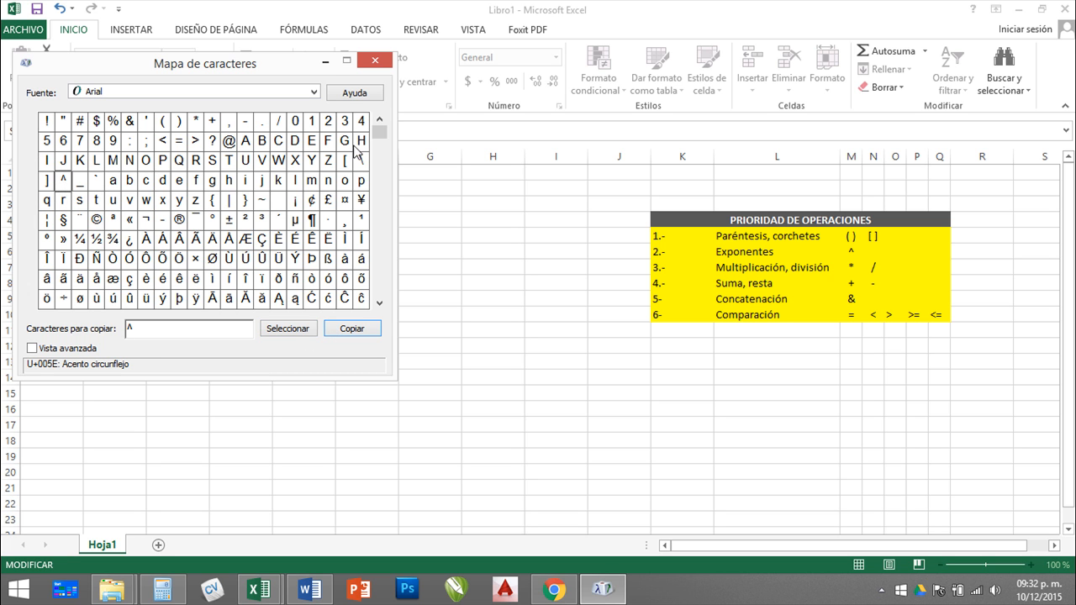
pyautogui.click(325, 62)
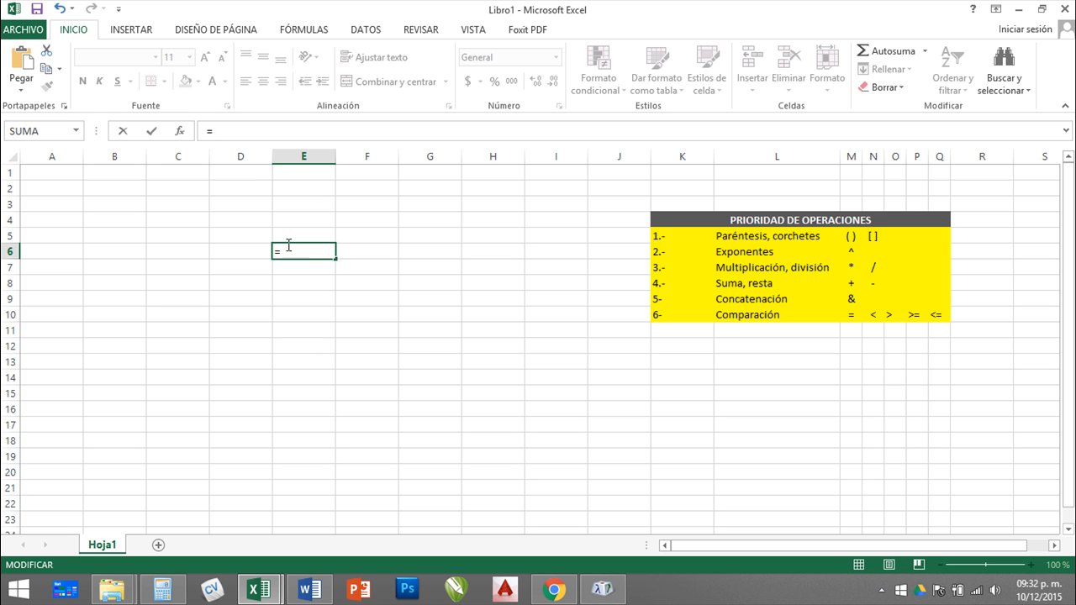
# - Enter the formula =5^2 in E6, pasting the copied caret as the exponent operator, and reselect the cell
pyautogui.click(240, 129)
pyautogui.rightClick(237, 129)
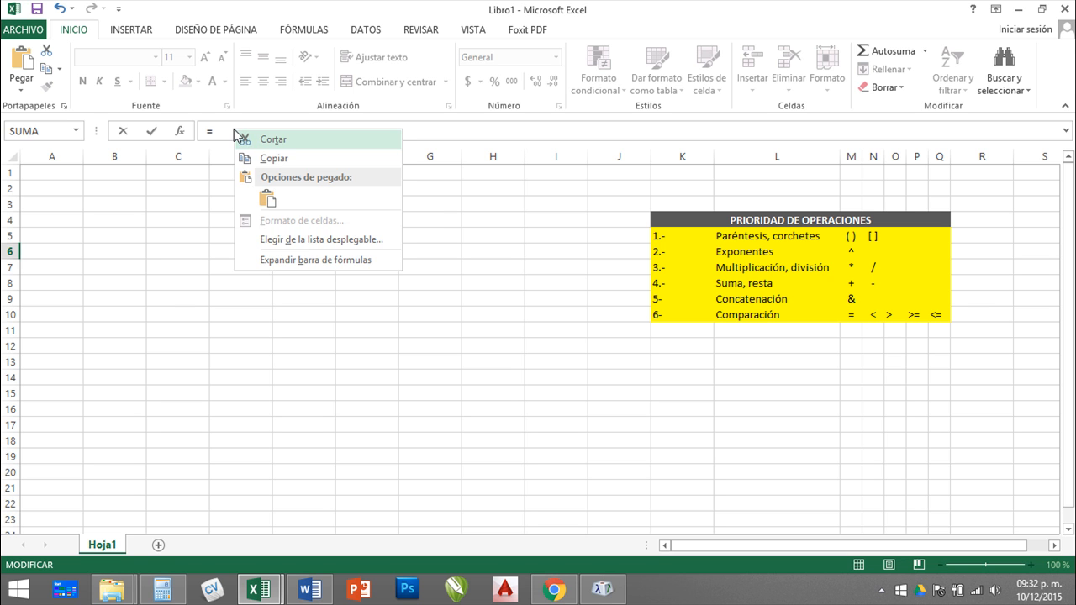
pyautogui.click(266, 201)
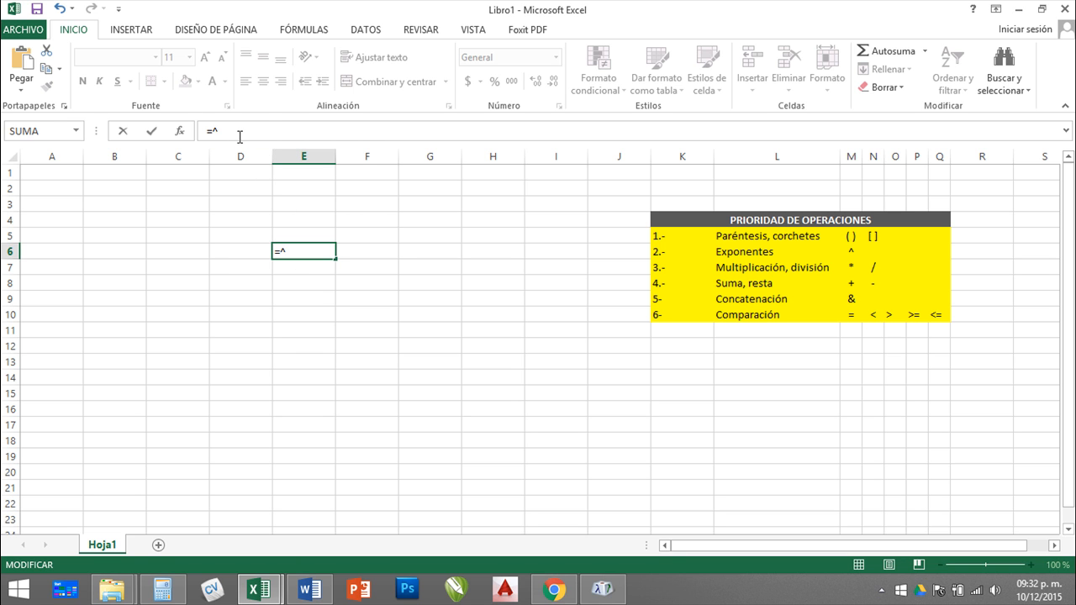
pyautogui.press('BackSpace')
pyautogui.write('5')
pyautogui.rightClick(229, 132)
pyautogui.click(263, 199)
pyautogui.write('2')
pyautogui.press('Return')
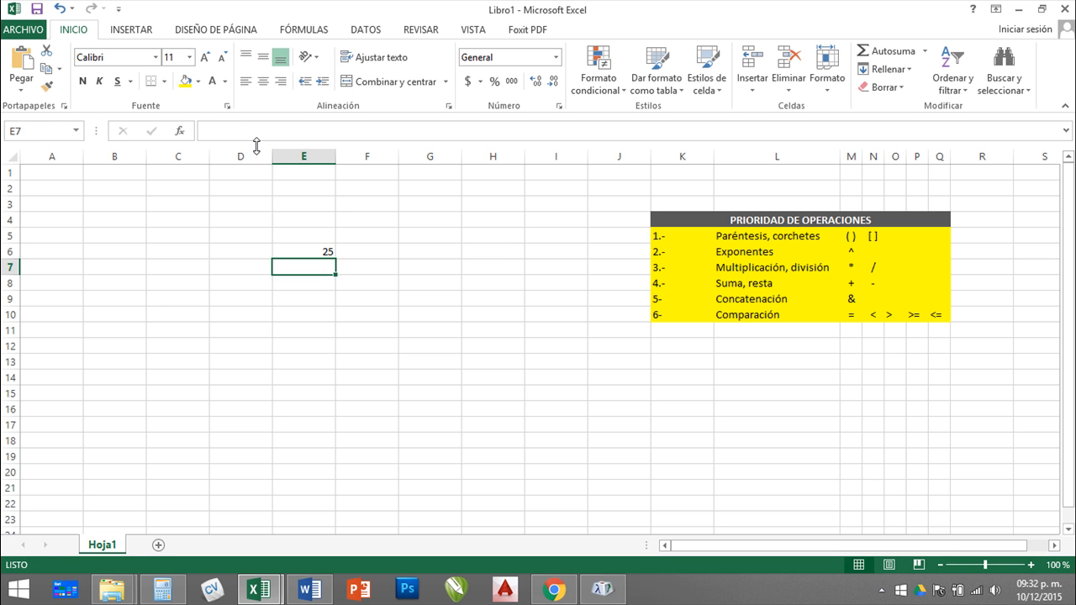
pyautogui.press('Up')
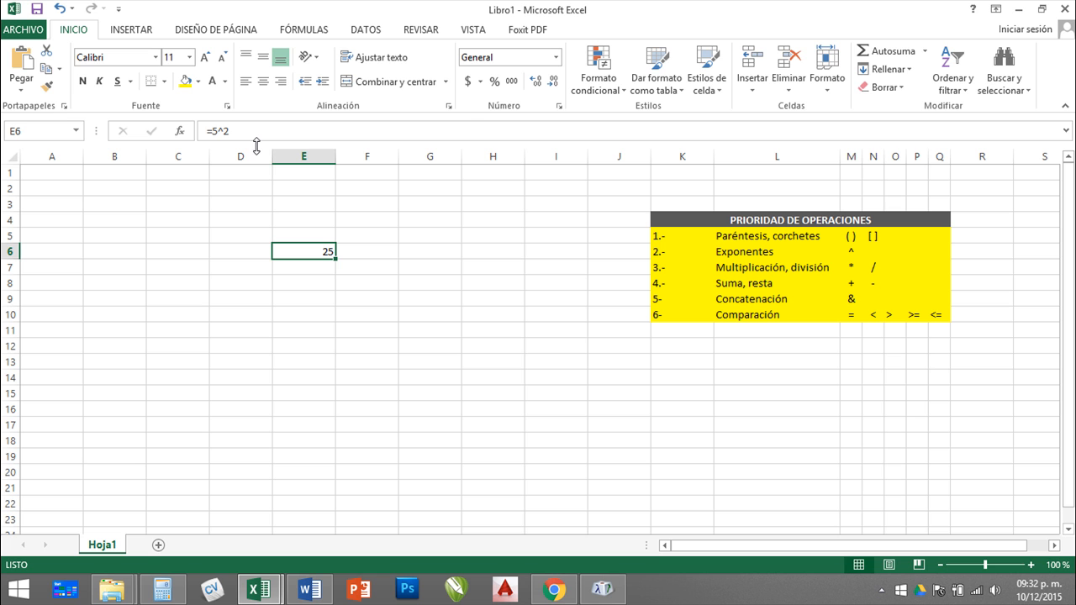
# - Extend the E6 formula to read =5^2-5/2+8-(10*2), check its result, and clear the cell
pyautogui.click(298, 126)
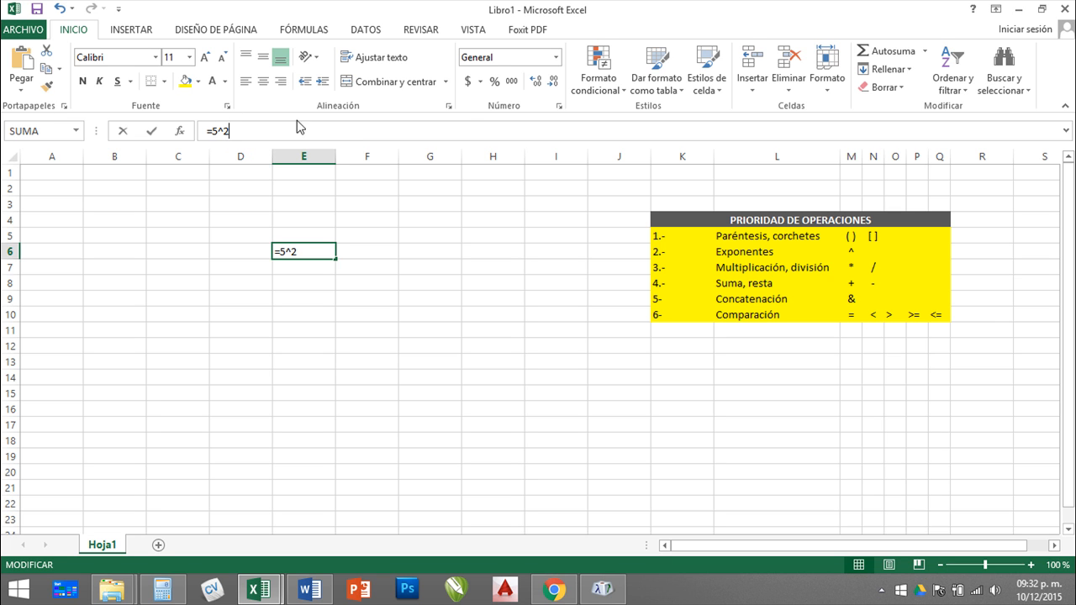
pyautogui.write('-')
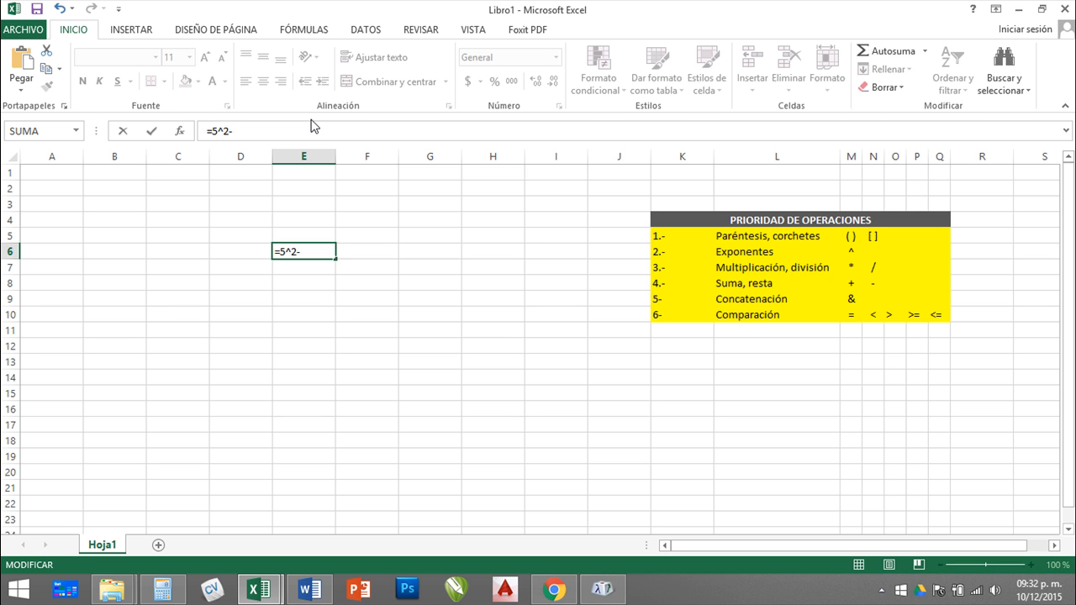
pyautogui.write('5/2+8-(1')
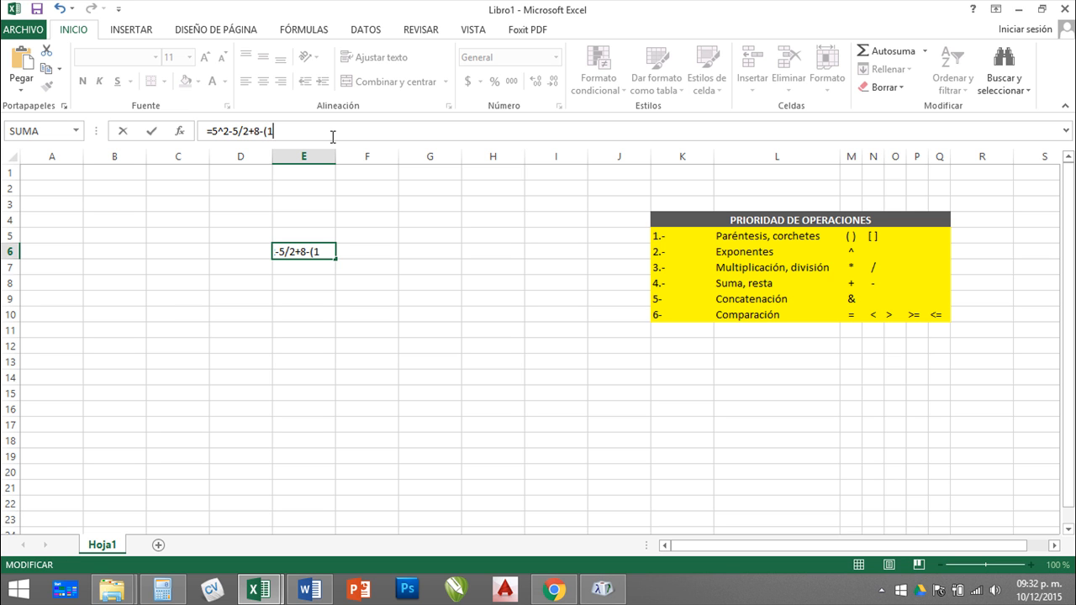
pyautogui.write('0*2)')
pyautogui.press('Return')
pyautogui.press('Up')
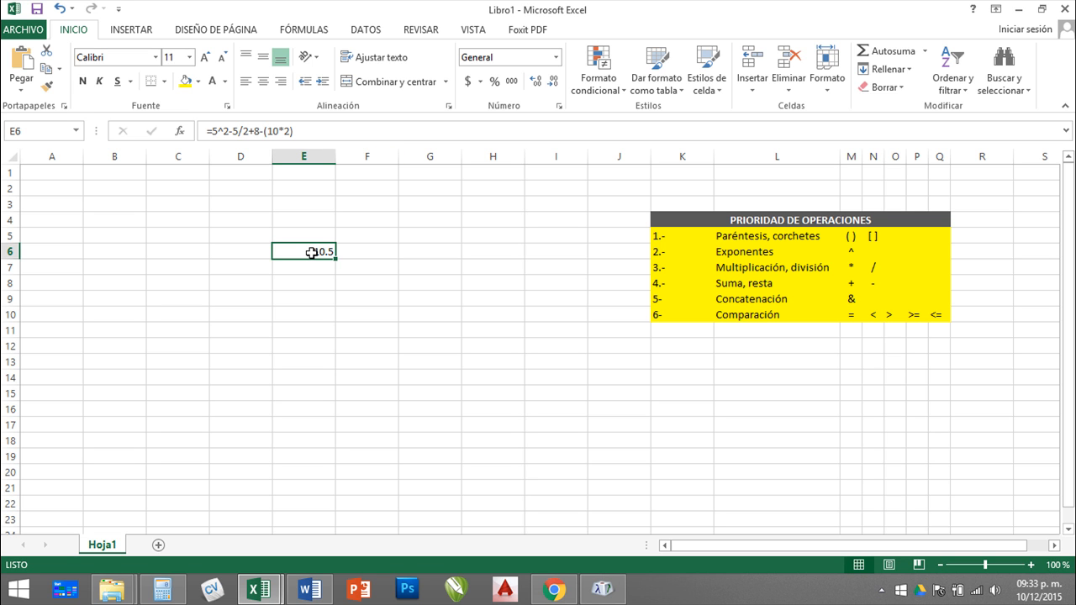
pyautogui.press('Delete')
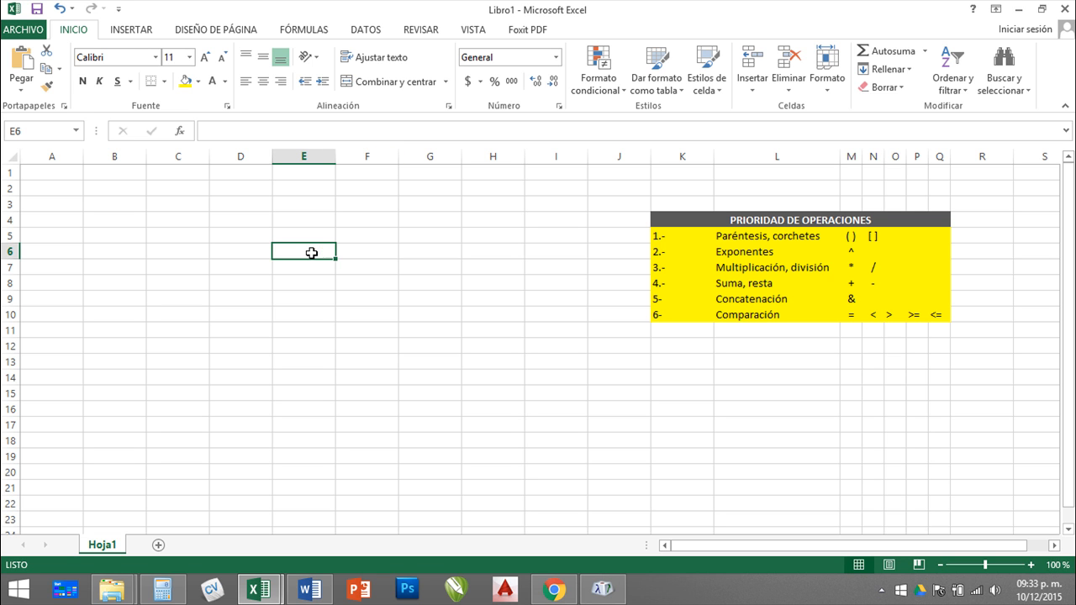
pyautogui.click(881, 592)
pyautogui.click(855, 509)
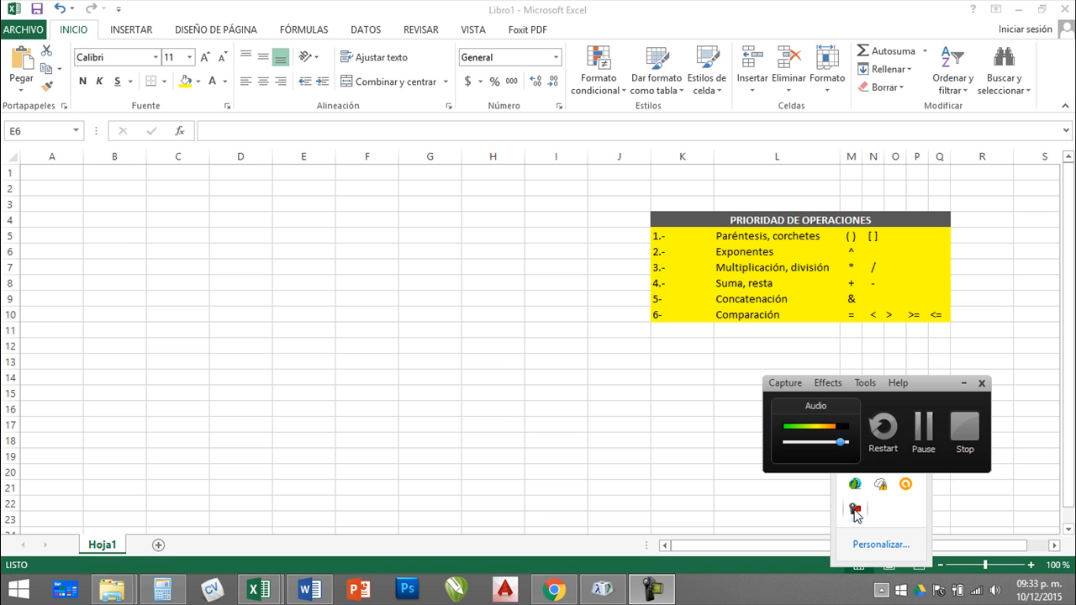
pyautogui.click(923, 446)
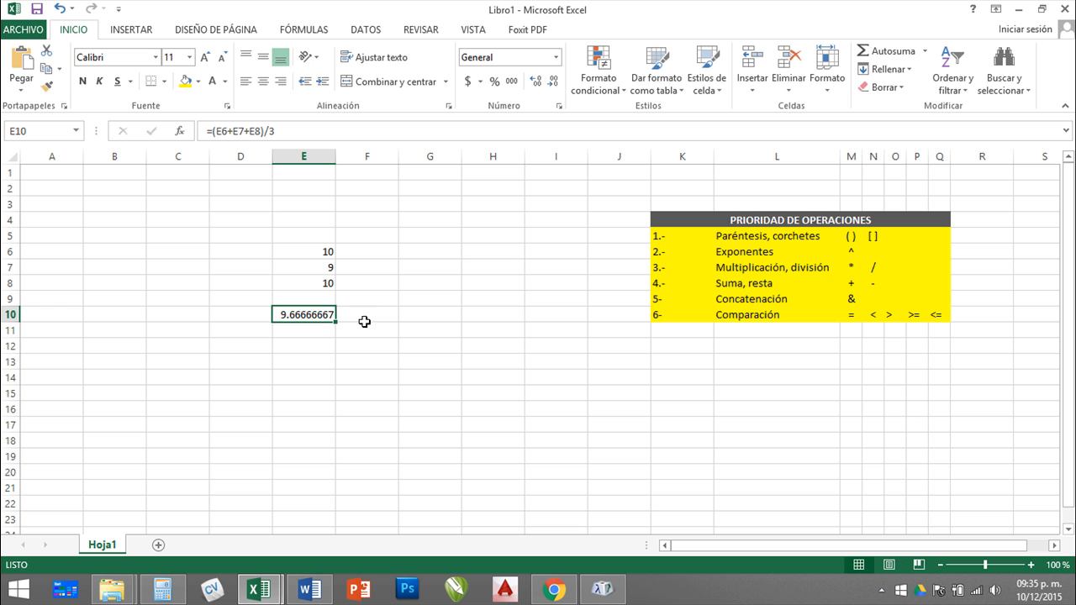
# - Start a SUMA function with its opening parenthesis in E12, looking through the suggested functions beginning with S
pyautogui.click(316, 332)
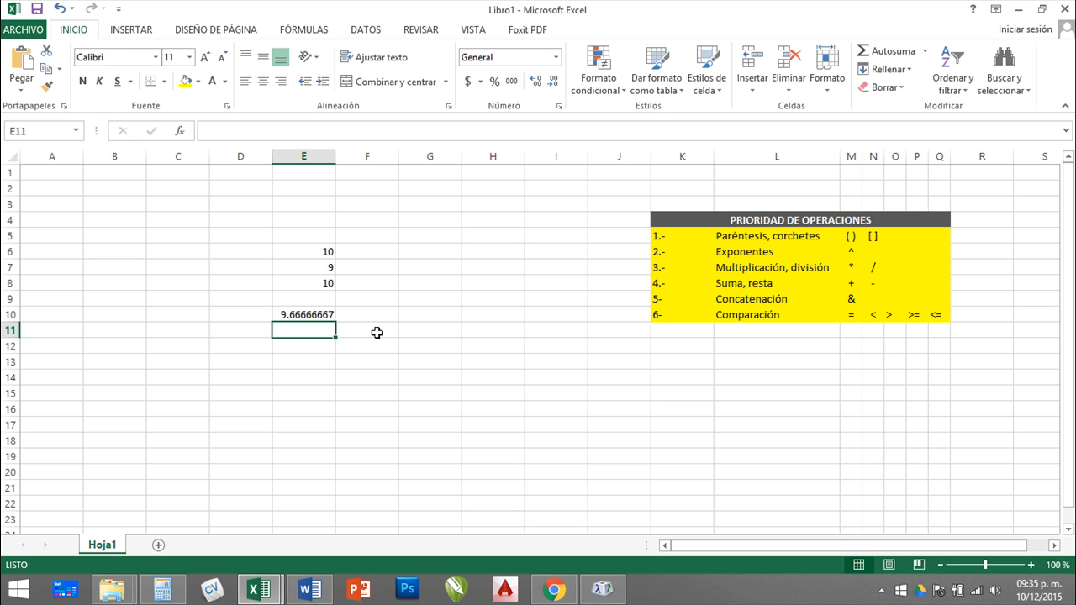
pyautogui.click(312, 344)
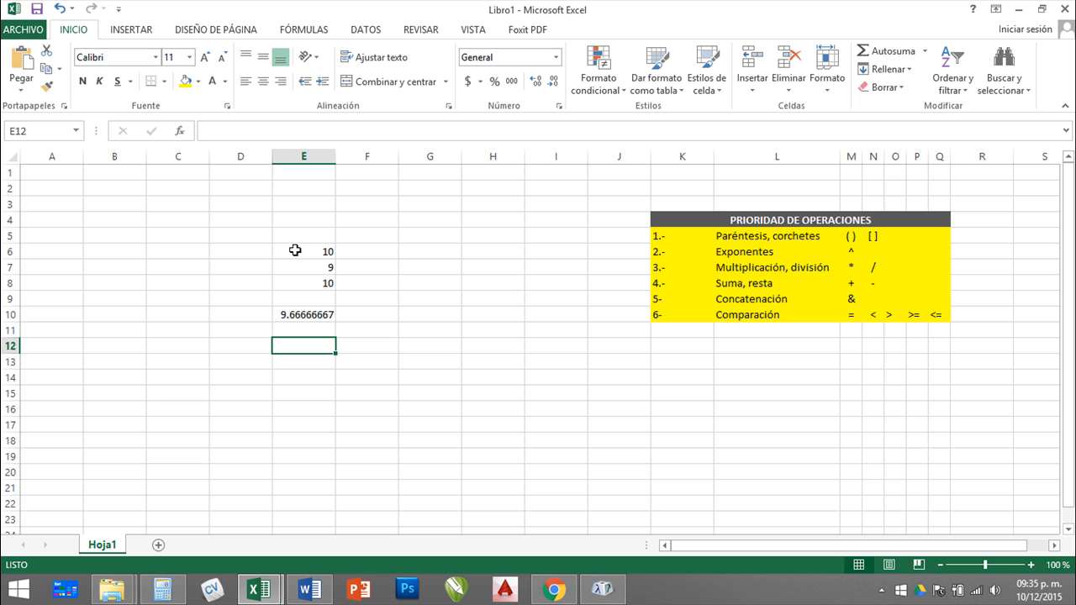
pyautogui.doubleClick(313, 346)
pyautogui.write('=')
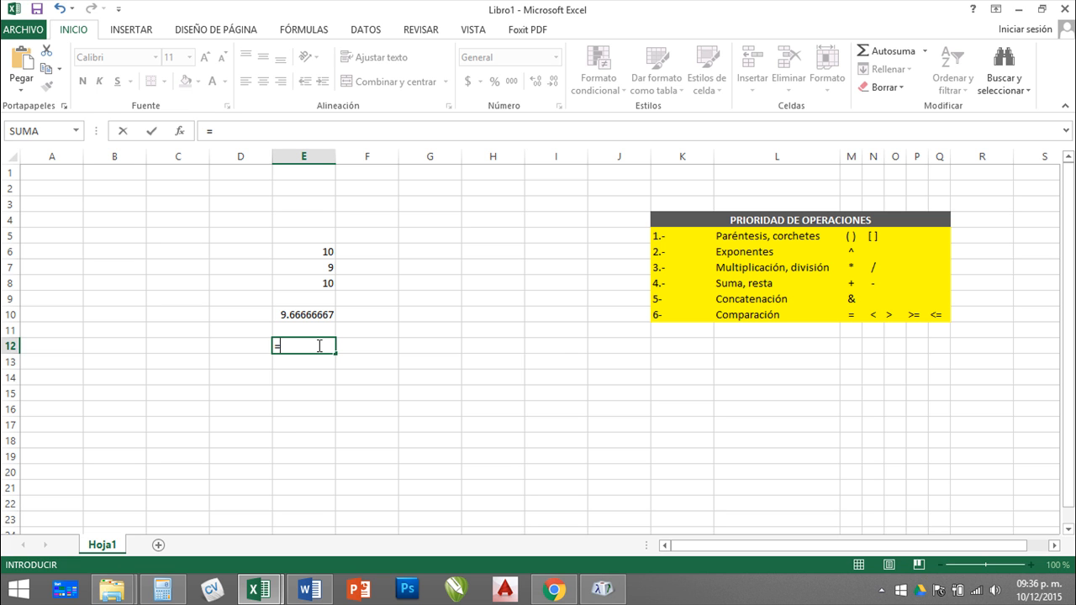
pyautogui.write('S')
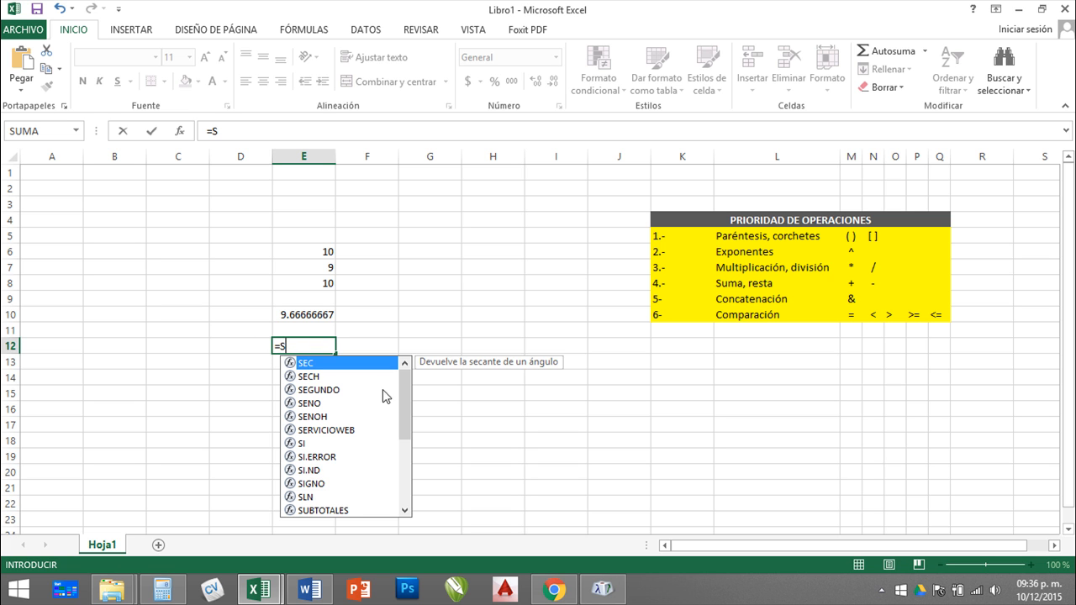
pyautogui.moveTo(402, 390)
pyautogui.mouseDown()
pyautogui.moveTo(406, 454)
pyautogui.moveTo(405, 374)
pyautogui.mouseUp()
pyautogui.moveTo(404, 398); pyautogui.dragTo(411, 375)
pyautogui.write('U')
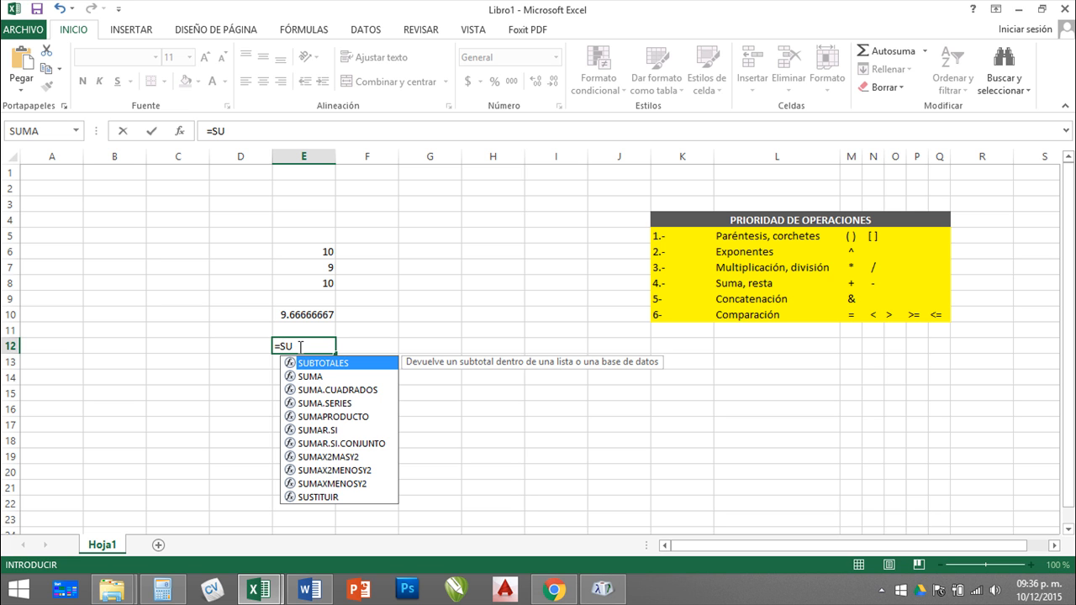
pyautogui.write('MA')
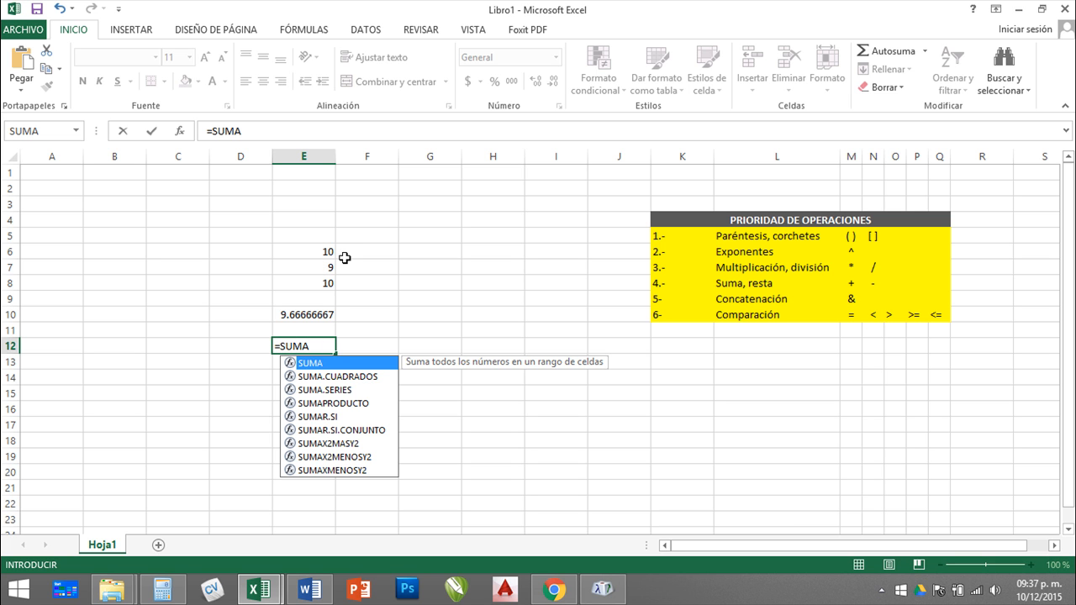
pyautogui.write('(')
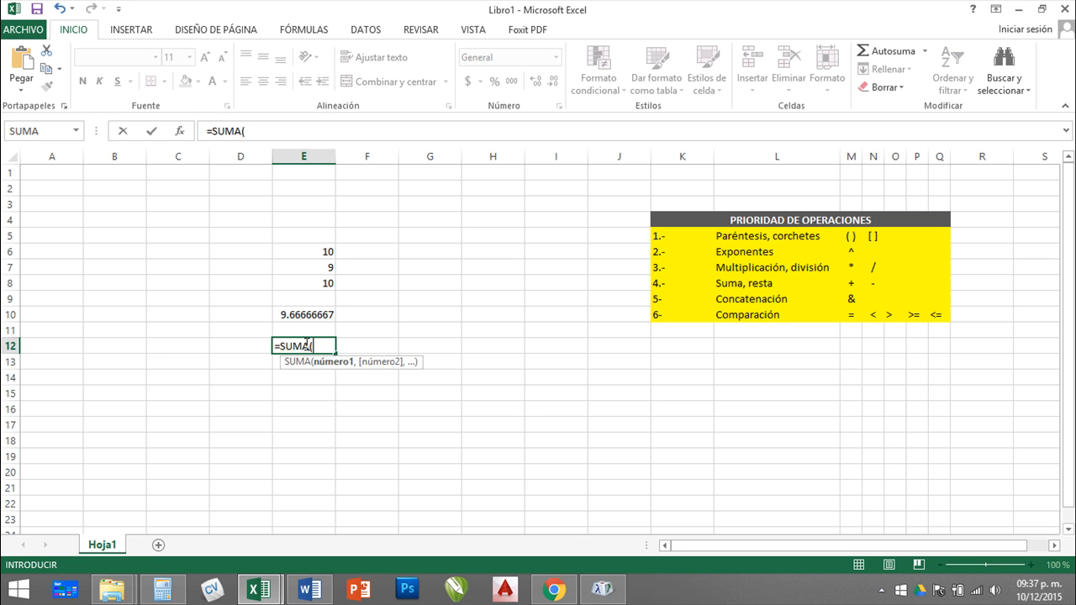
# - Complete the E12 SUMA function with E6, E7 and E8 as comma-separated arguments and reselect the cell
pyautogui.click(316, 252)
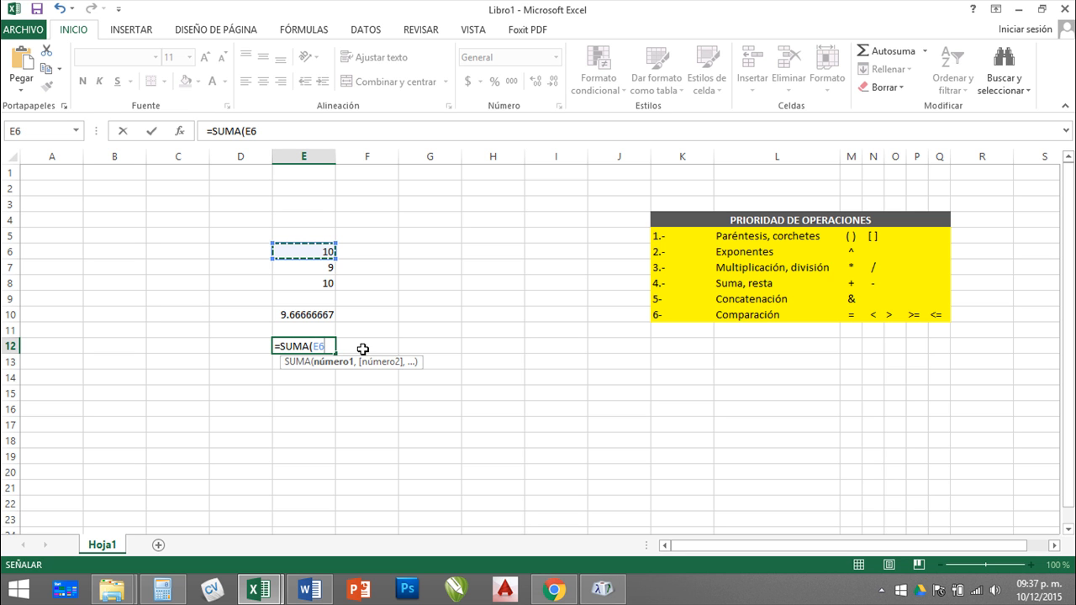
pyautogui.write(',')
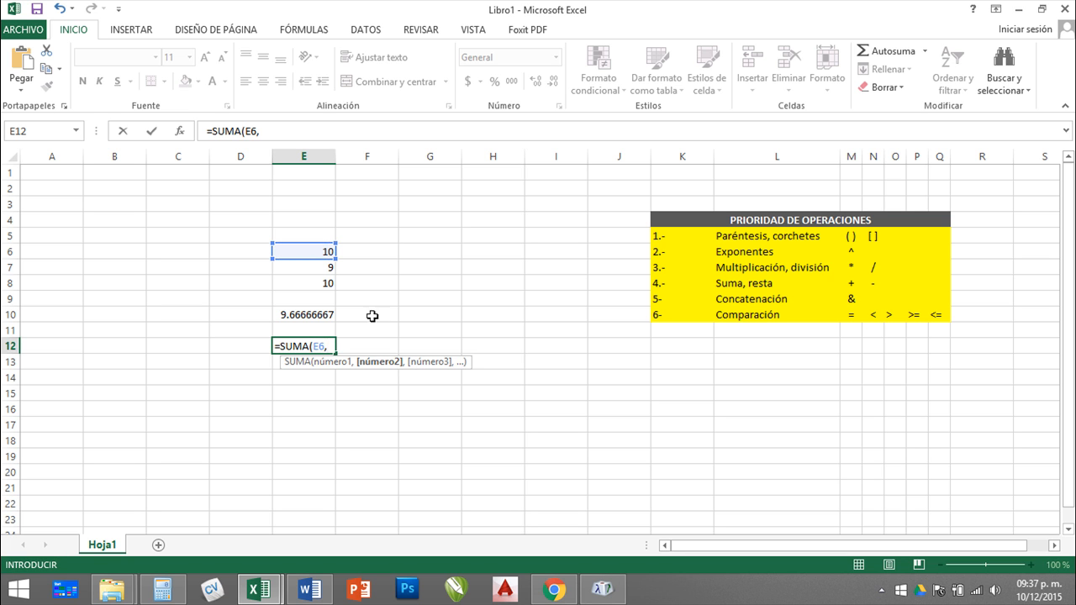
pyautogui.click(320, 266)
pyautogui.write(',')
pyautogui.click(319, 283)
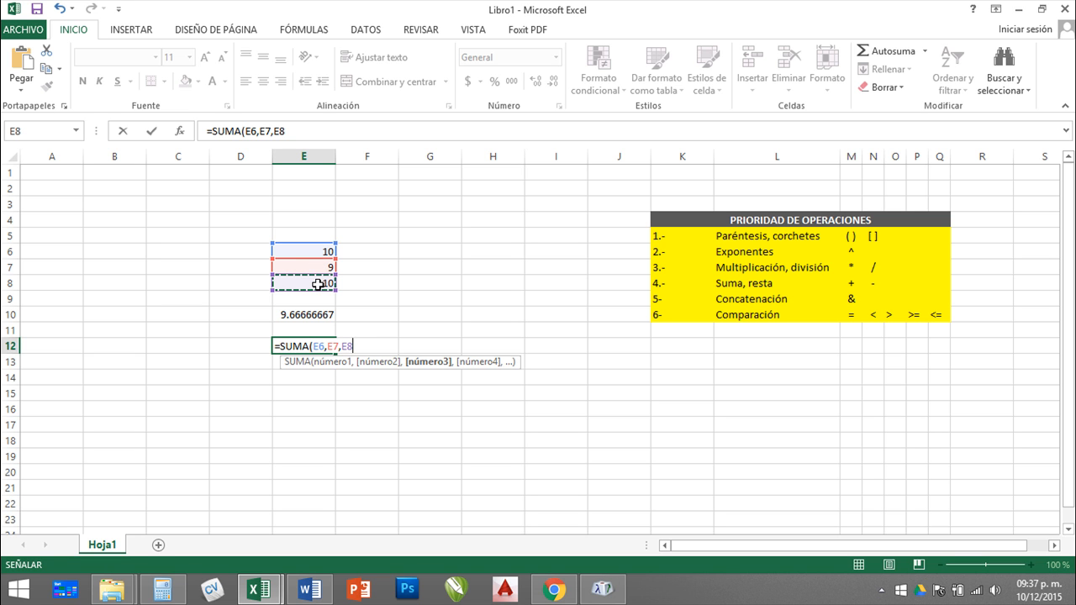
pyautogui.write(')')
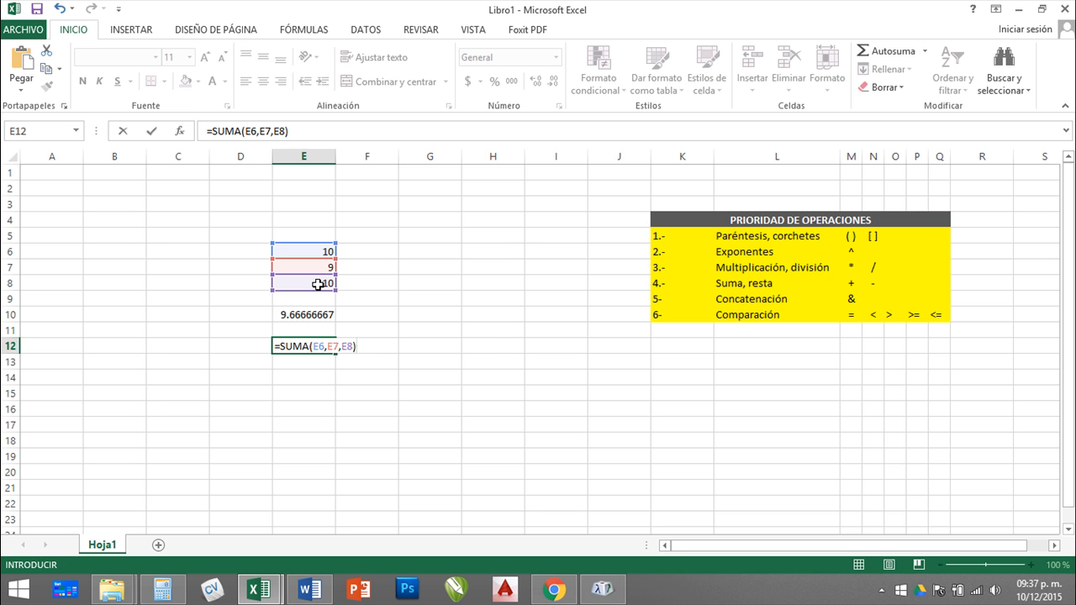
pyautogui.press('BackSpace')
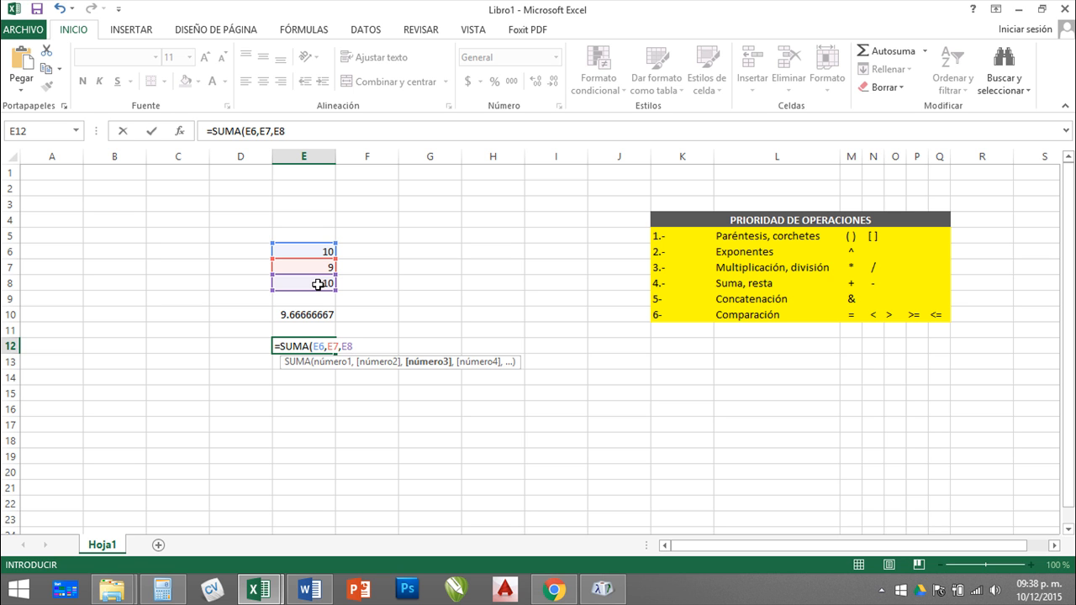
pyautogui.press('Return')
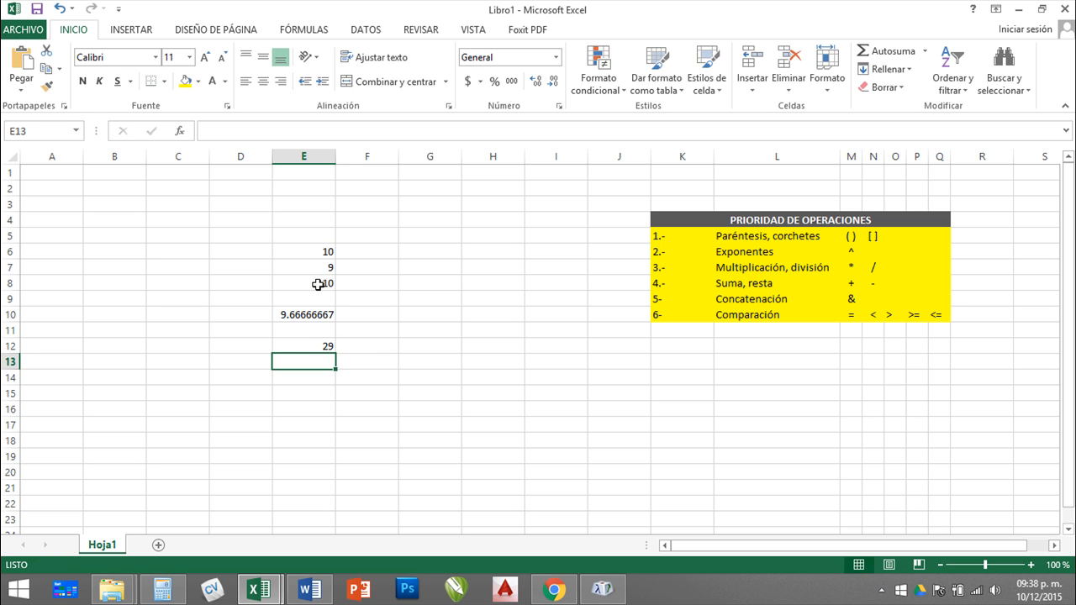
pyautogui.press('Up')
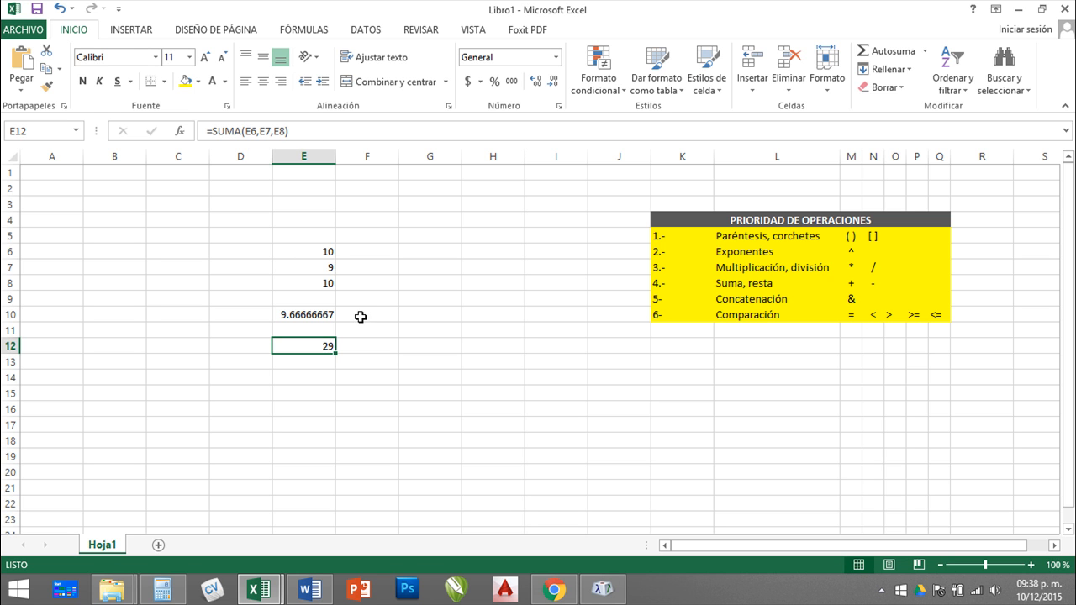
pyautogui.moveTo(428, 202); pyautogui.dragTo(442, 505)
pyautogui.click(444, 205)
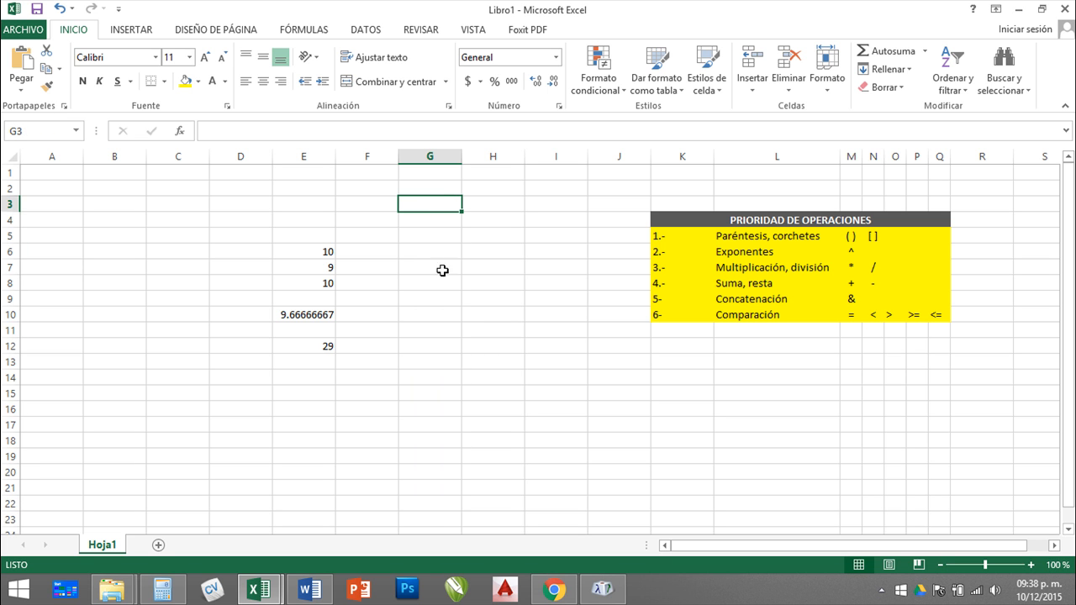
# - Replace the formula in E12 with =SUMA(E6:E8), using the range as its argument, and reselect the cell
pyautogui.click(324, 346)
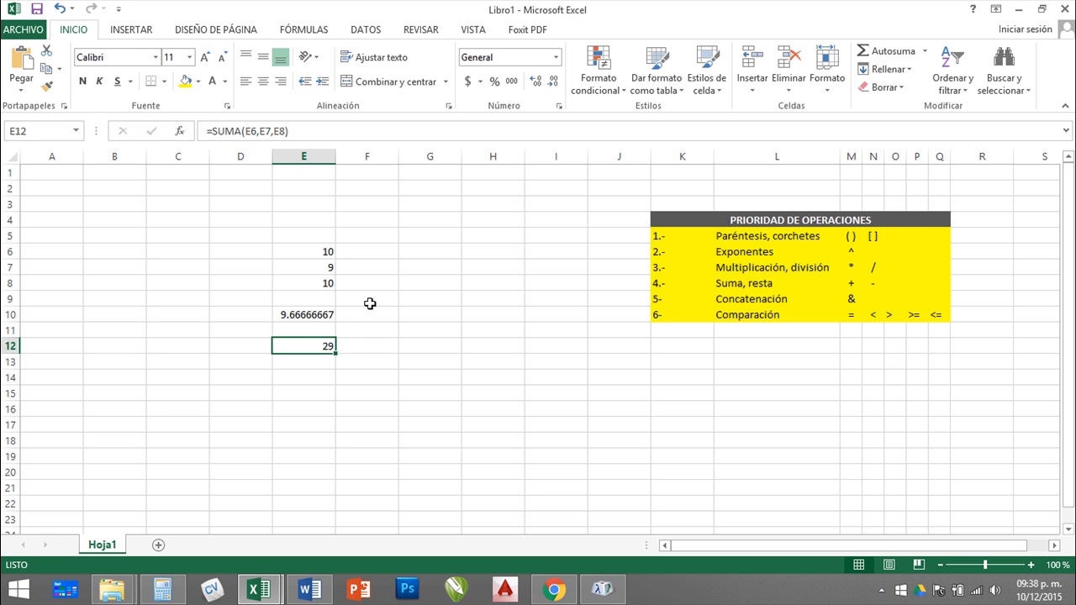
pyautogui.press('Delete')
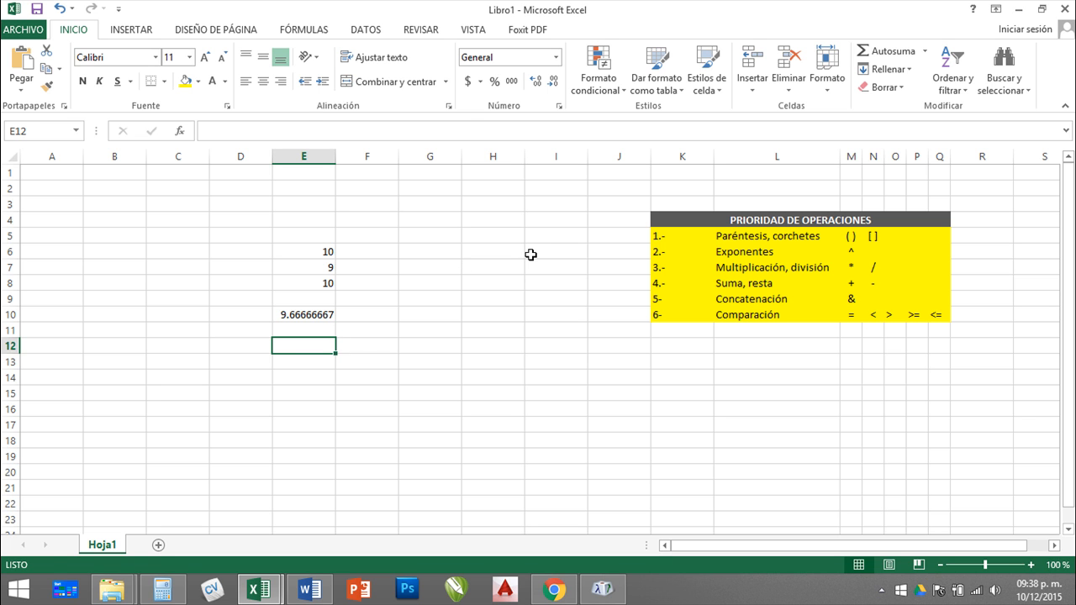
pyautogui.write('=S')
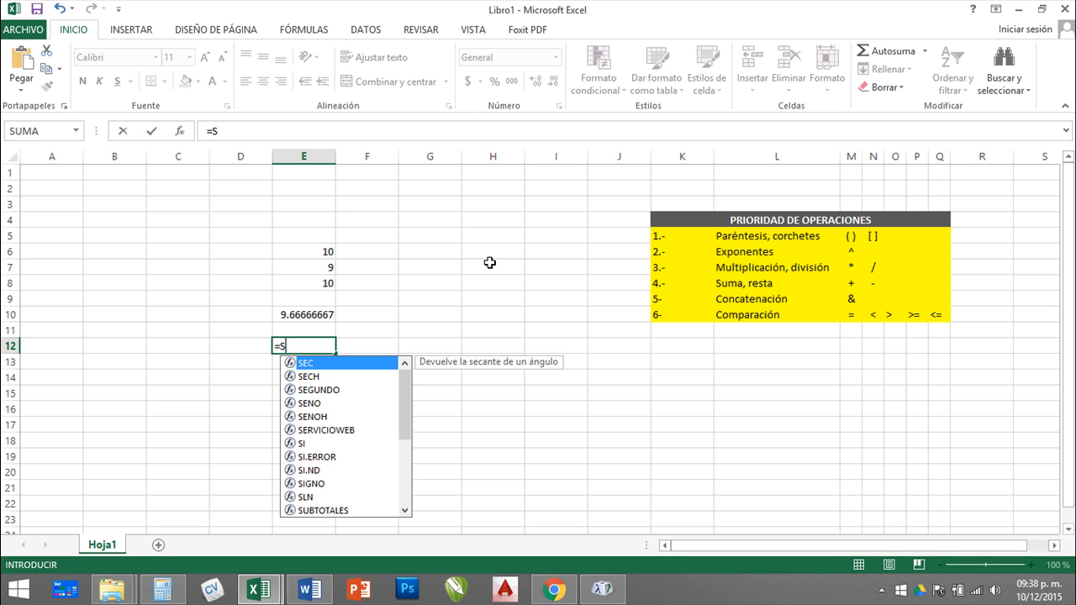
pyautogui.write('UMA')
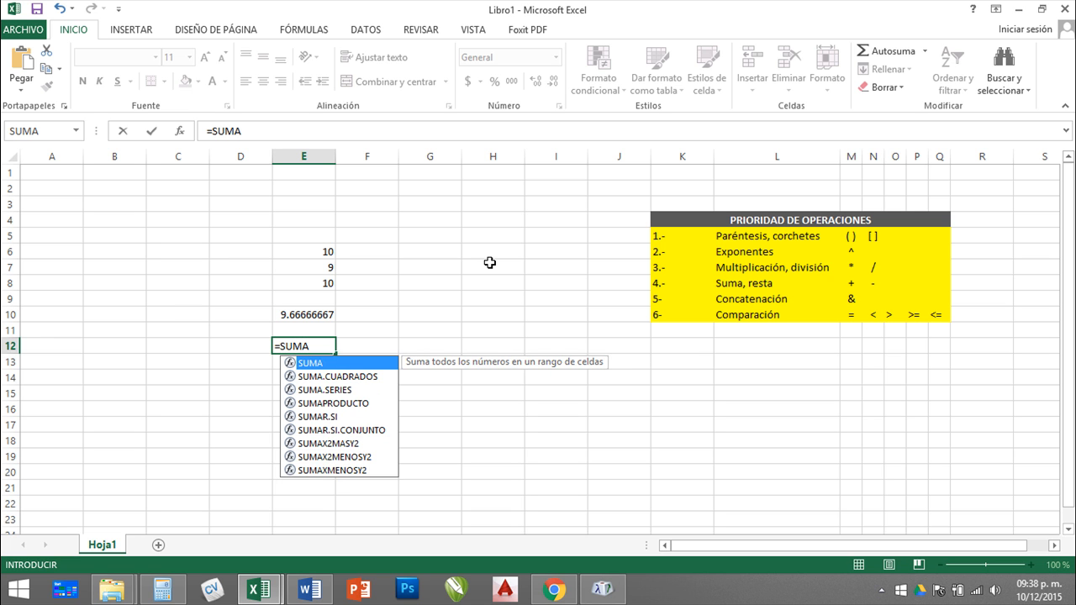
pyautogui.write('(')
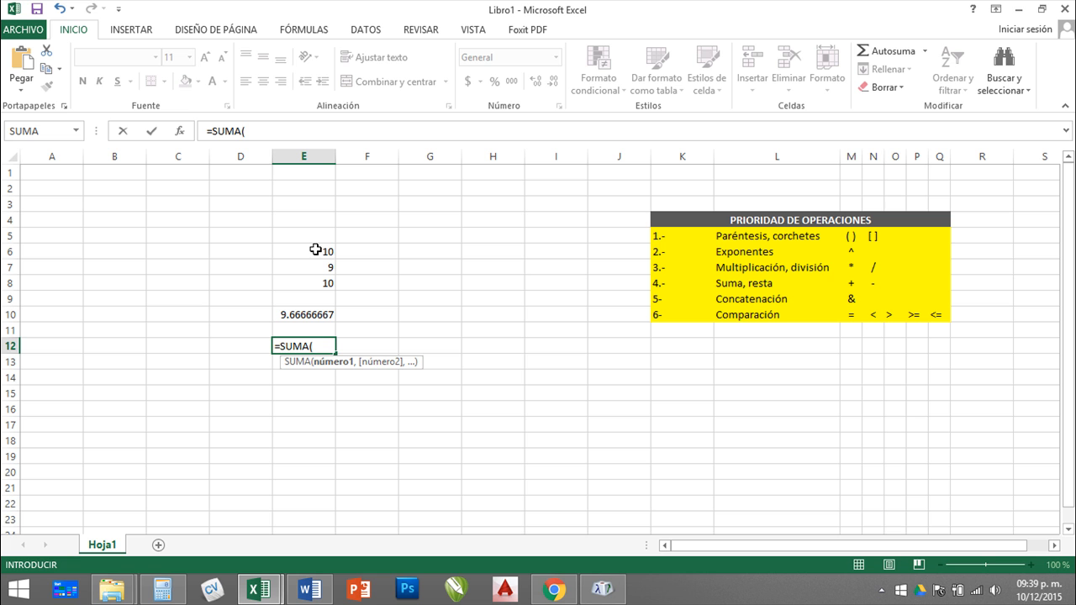
pyautogui.moveTo(313, 250); pyautogui.dragTo(319, 290)
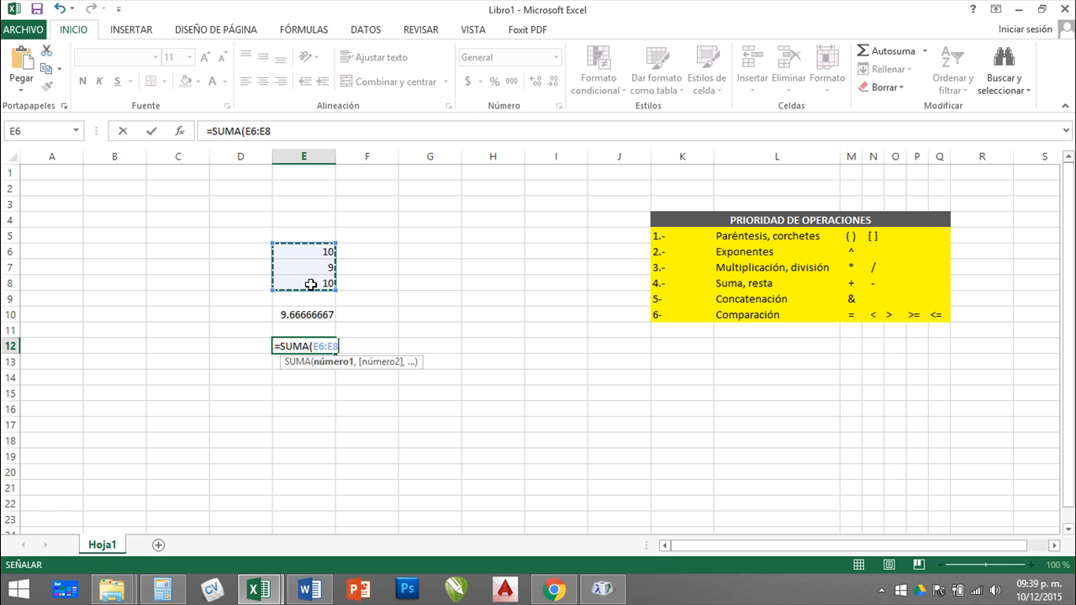
pyautogui.press('Return')
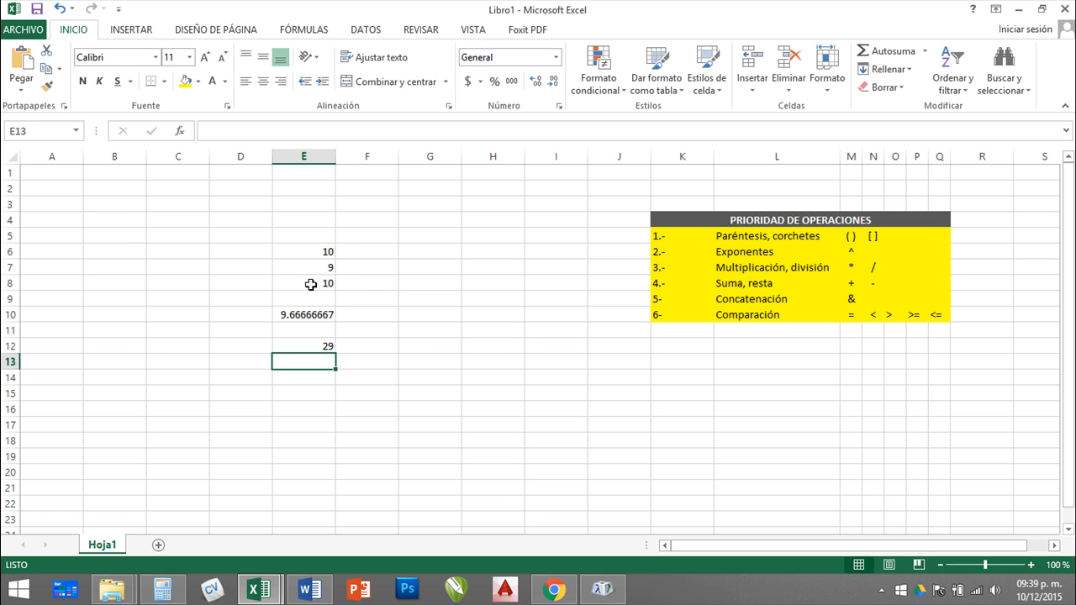
pyautogui.click(308, 344)
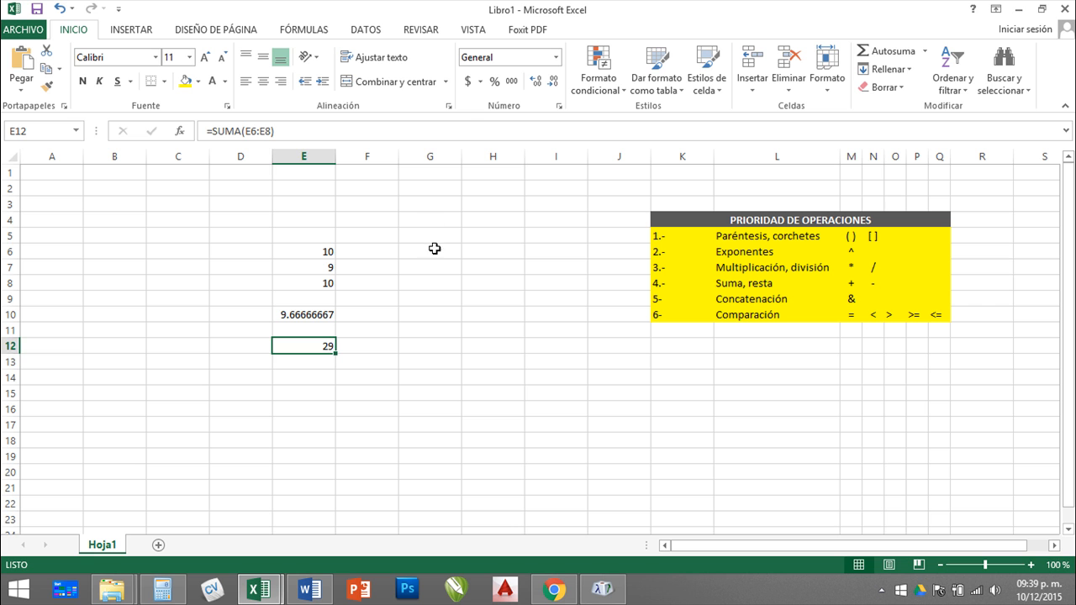
# - Enter 1, 2 and 3 in column G starting at G3 and extend the series down to 70 in G72
pyautogui.click(428, 207)
pyautogui.write('1')
pyautogui.press('Return')
pyautogui.write('2')
pyautogui.press('Return')
pyautogui.write('3')
pyautogui.press('Return')
pyautogui.moveTo(454, 208); pyautogui.dragTo(462, 517)
pyautogui.click(452, 236)
pyautogui.scroll(16, 452, 211)
pyautogui.click(451, 207)
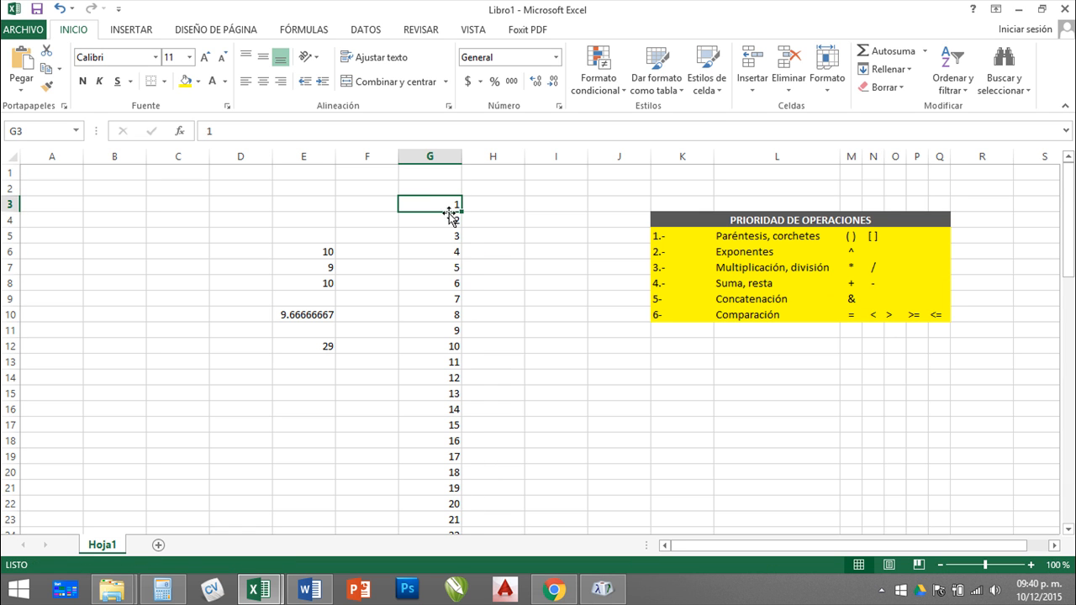
# - Enter =SUMA(G3:G72) in G73 below the number series and reselect the cell
pyautogui.scroll(-9, 439, 341)
pyautogui.scroll(-12, 440, 299)
pyautogui.click(425, 313)
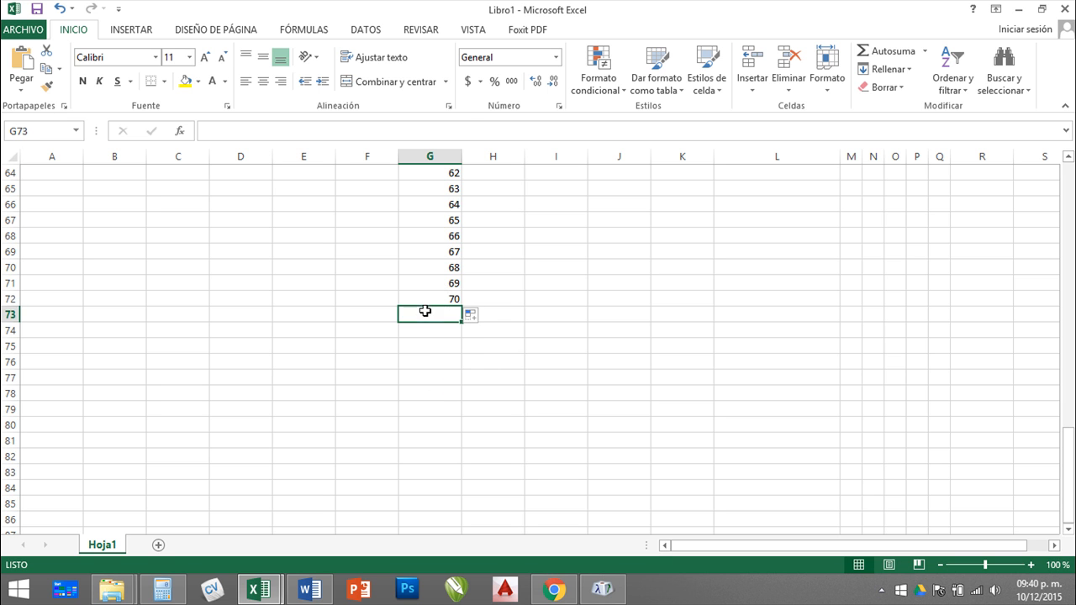
pyautogui.click(560, 305)
pyautogui.click(286, 360)
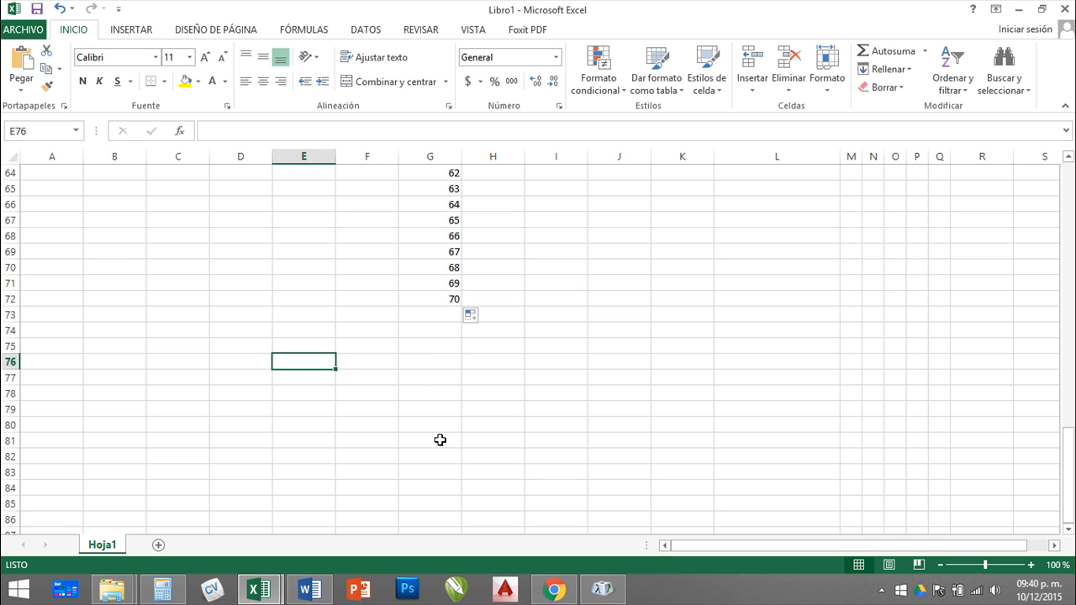
pyautogui.click(434, 315)
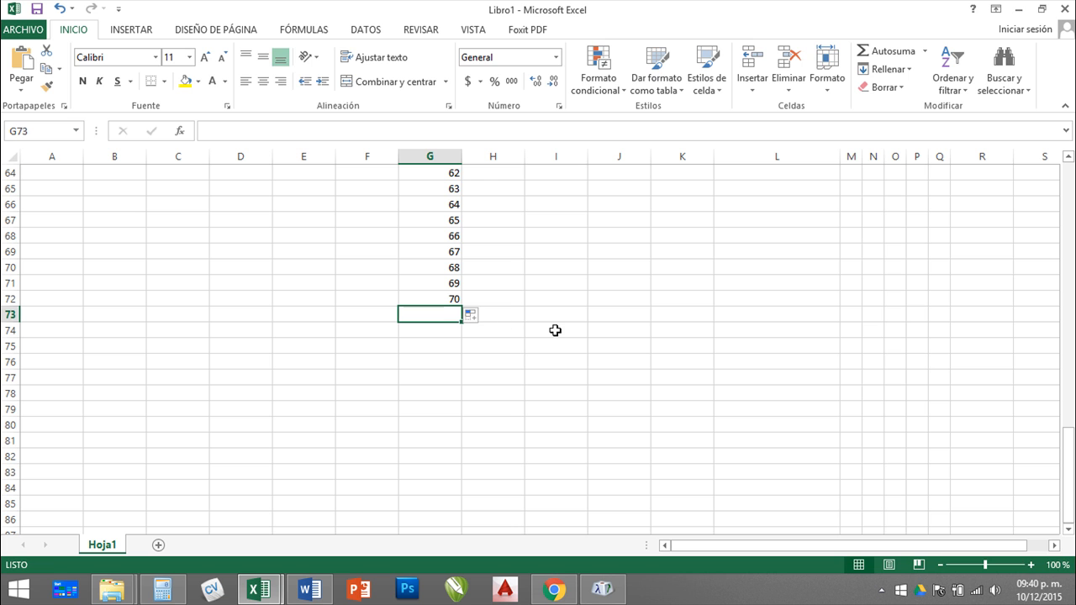
pyautogui.write('=SUM')
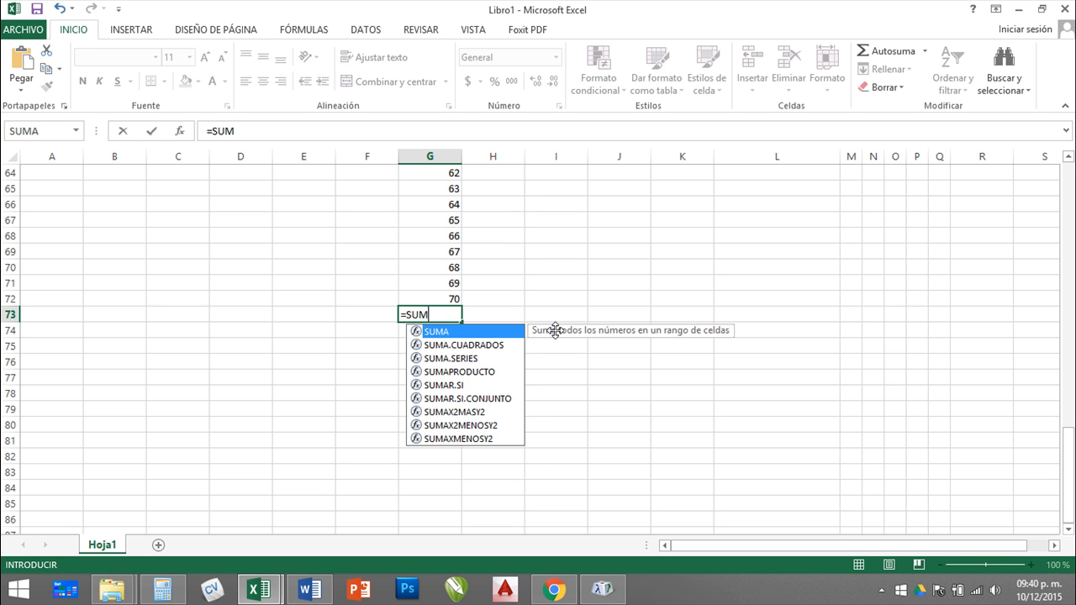
pyautogui.write('A(')
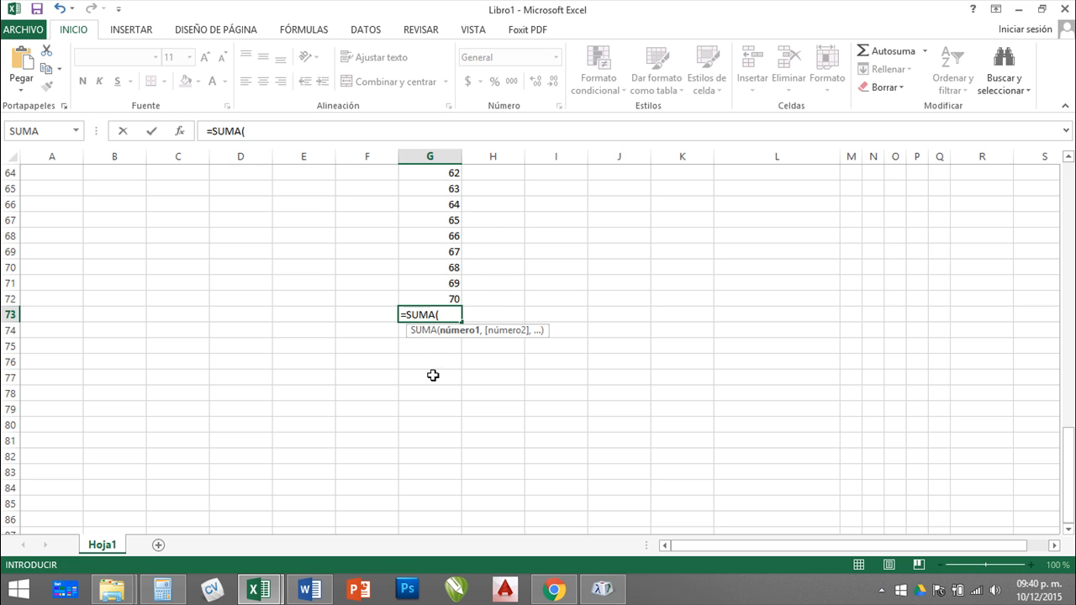
pyautogui.moveTo(443, 298); pyautogui.dragTo(442, 256)
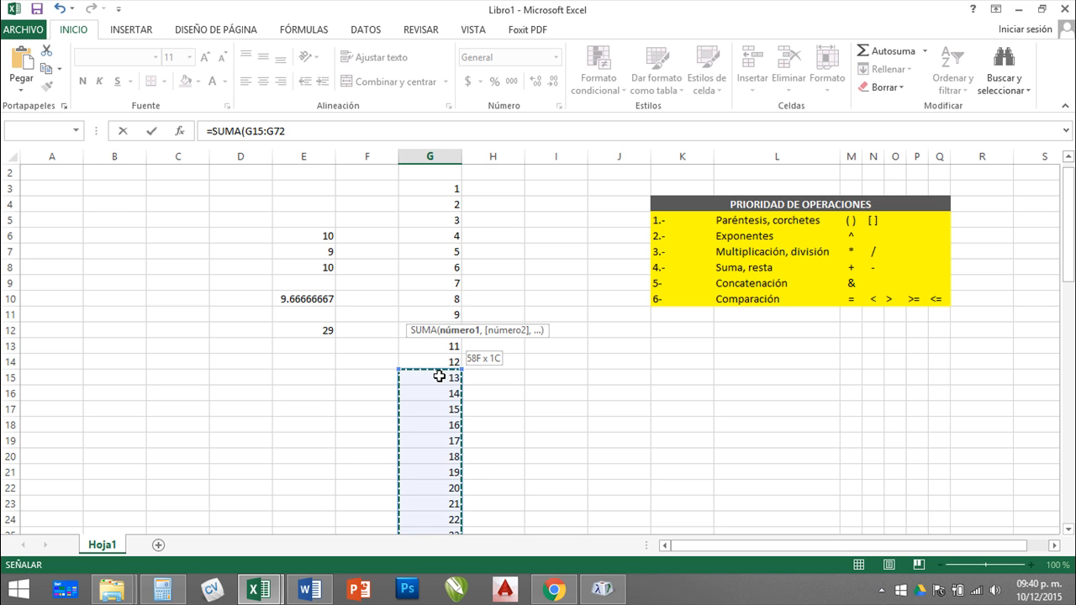
pyautogui.moveTo(439, 376); pyautogui.dragTo(440, 190)
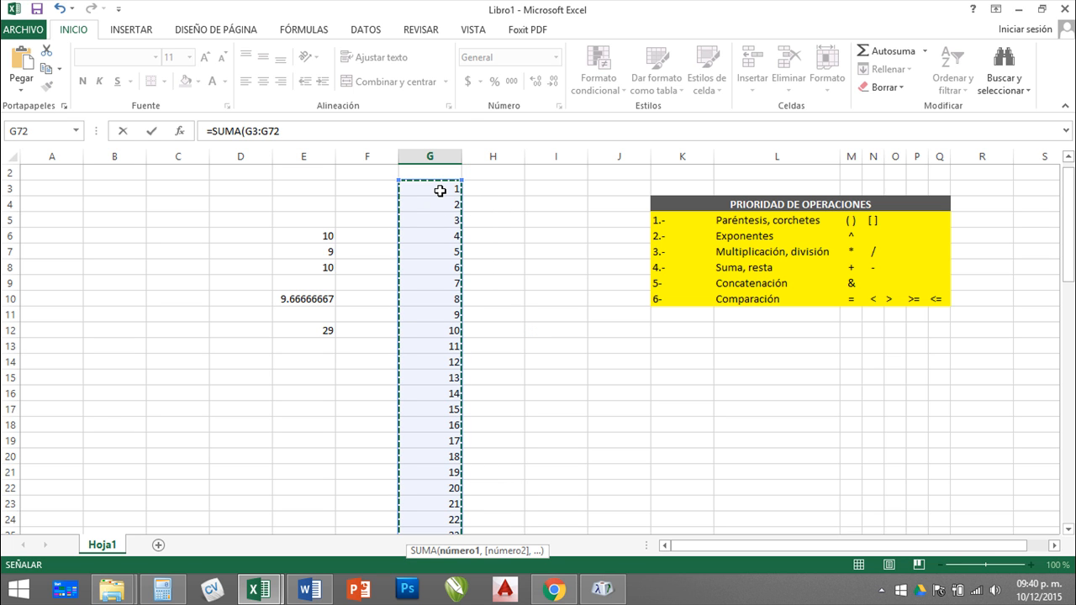
pyautogui.click(312, 128)
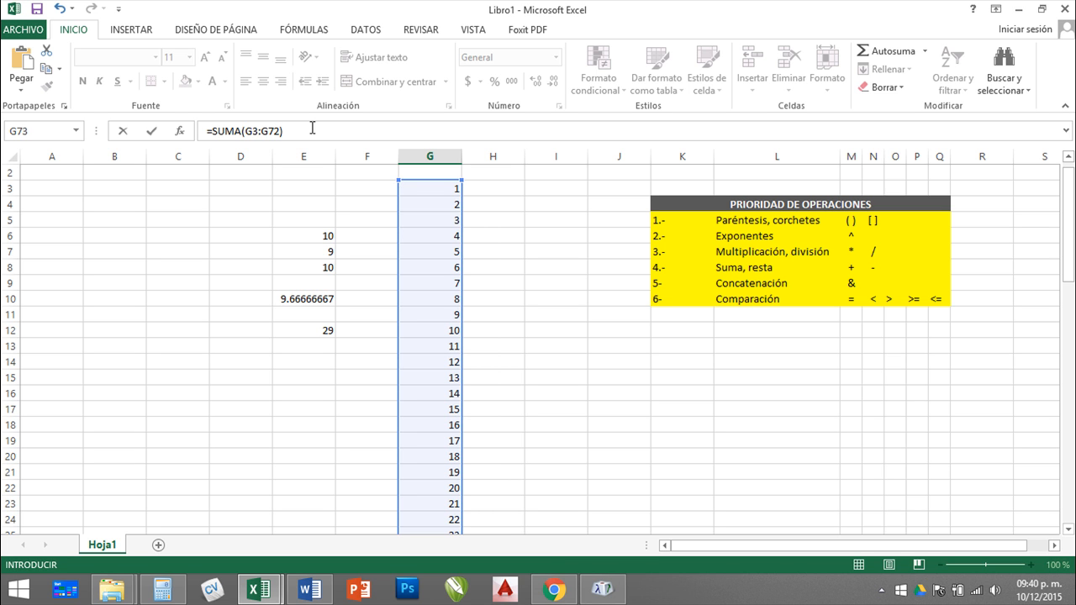
pyautogui.press('Return')
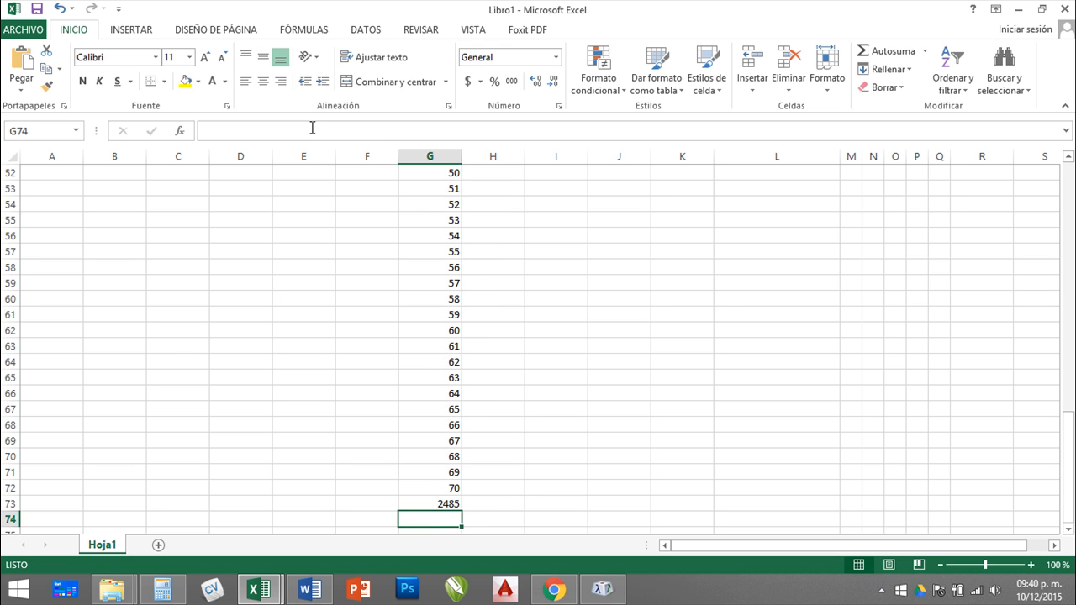
pyautogui.press('Up')
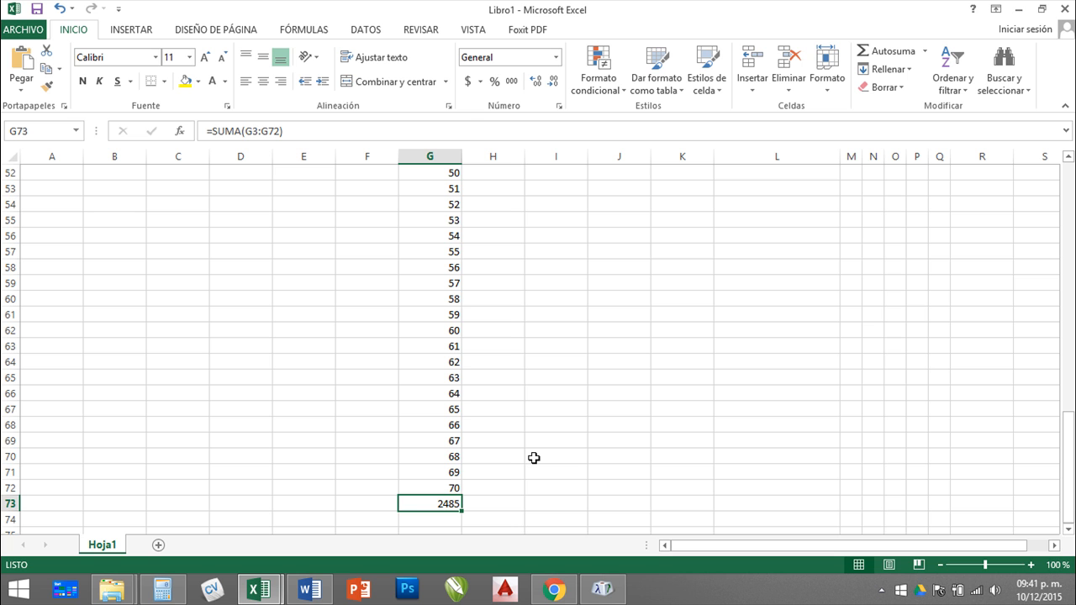
# - Clear all contents of column G, including the number series and its SUMA formula
pyautogui.click(430, 483)
pyautogui.click(435, 393)
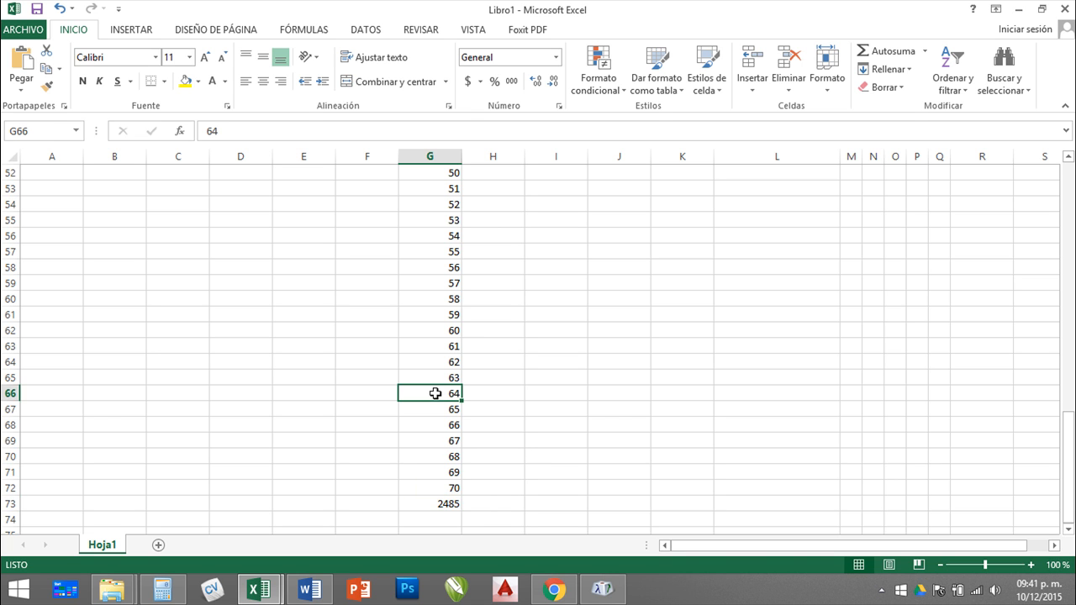
pyautogui.moveTo(441, 504); pyautogui.dragTo(436, 133)
pyautogui.scroll(10, 543, 285)
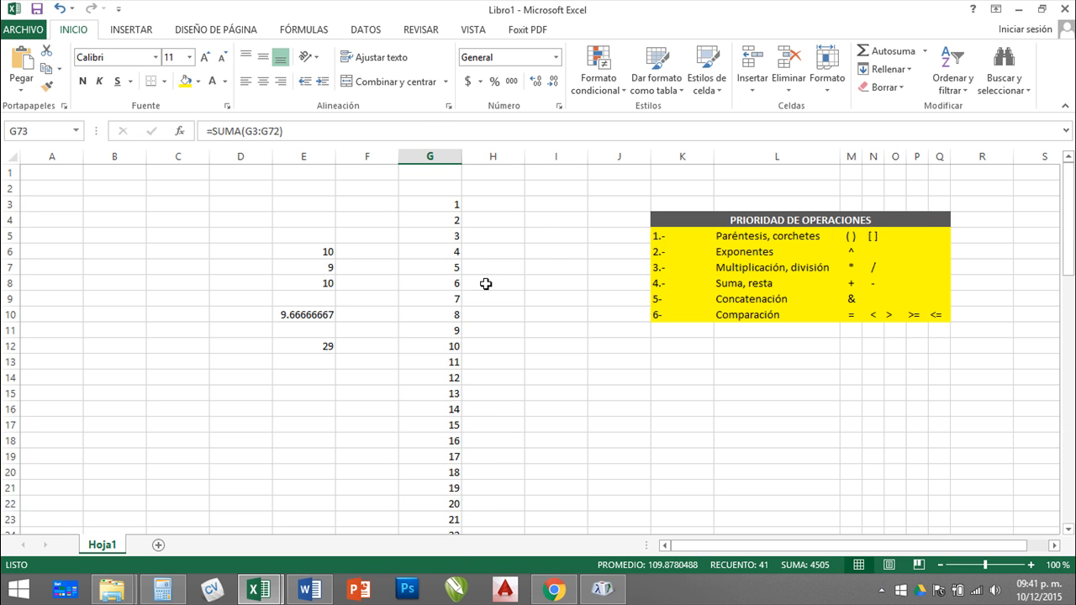
pyautogui.click(431, 232)
pyautogui.click(431, 153)
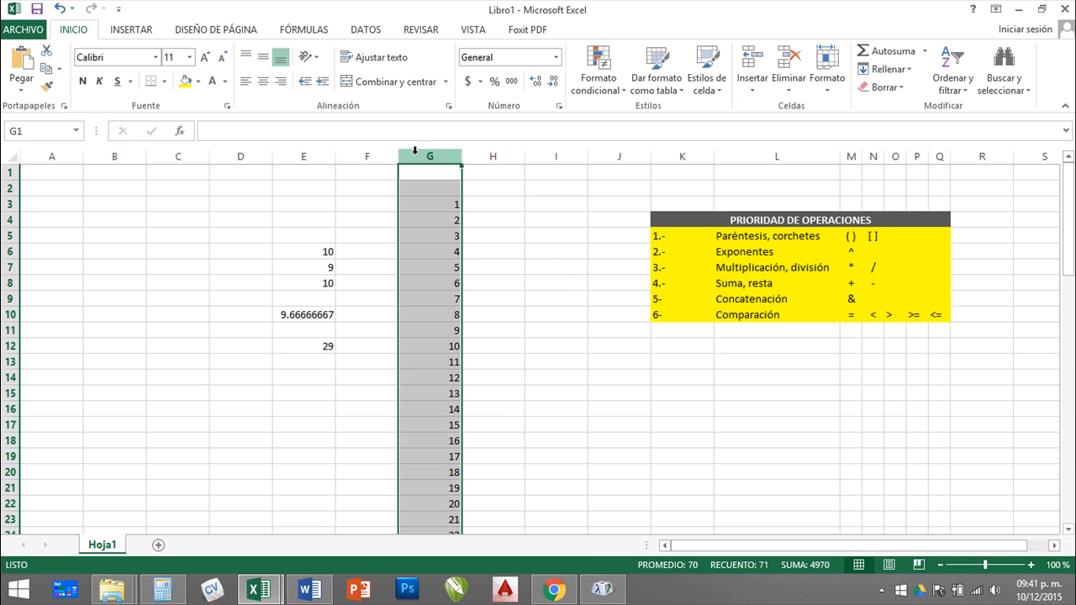
pyautogui.press('Delete')
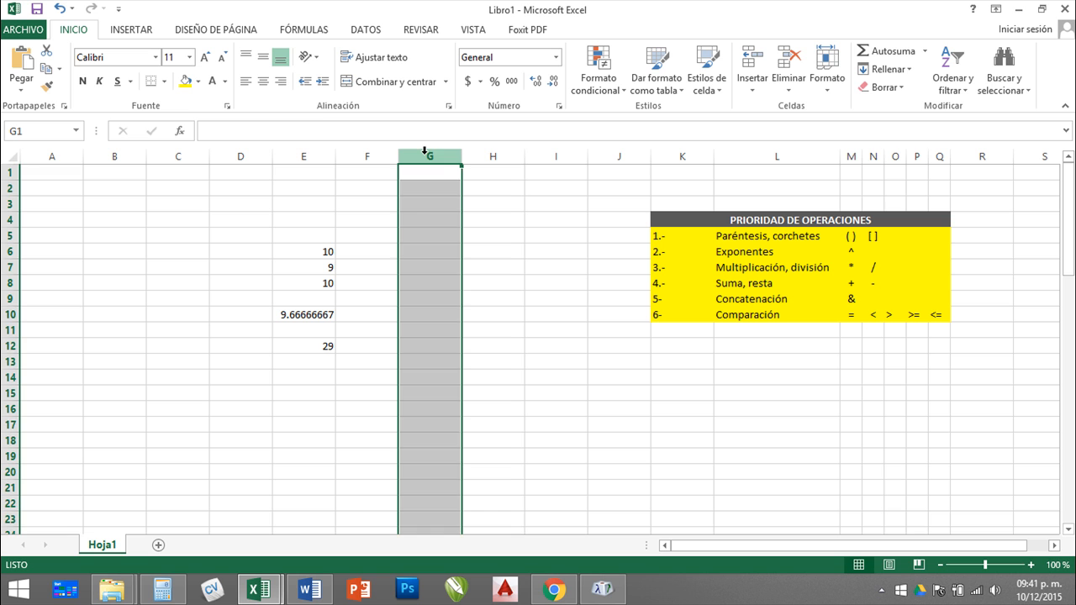
pyautogui.click(437, 230)
pyautogui.click(433, 152)
# - Clear the SUMA formula from E12 and review the manual average formula in E10 with its source cells E6:E8
pyautogui.click(408, 330)
pyautogui.click(308, 341)
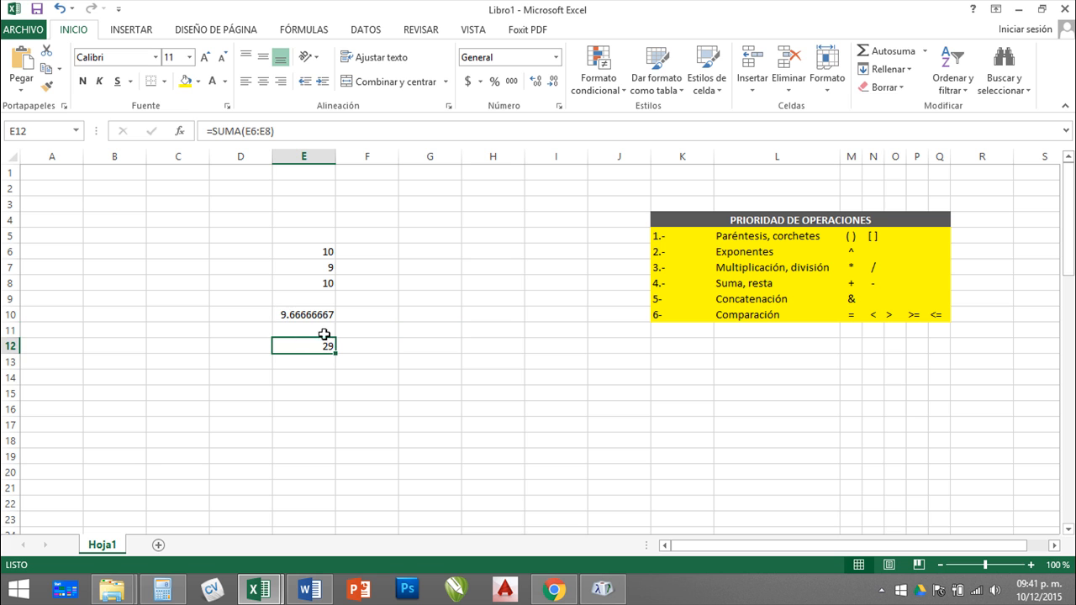
pyautogui.press('Delete')
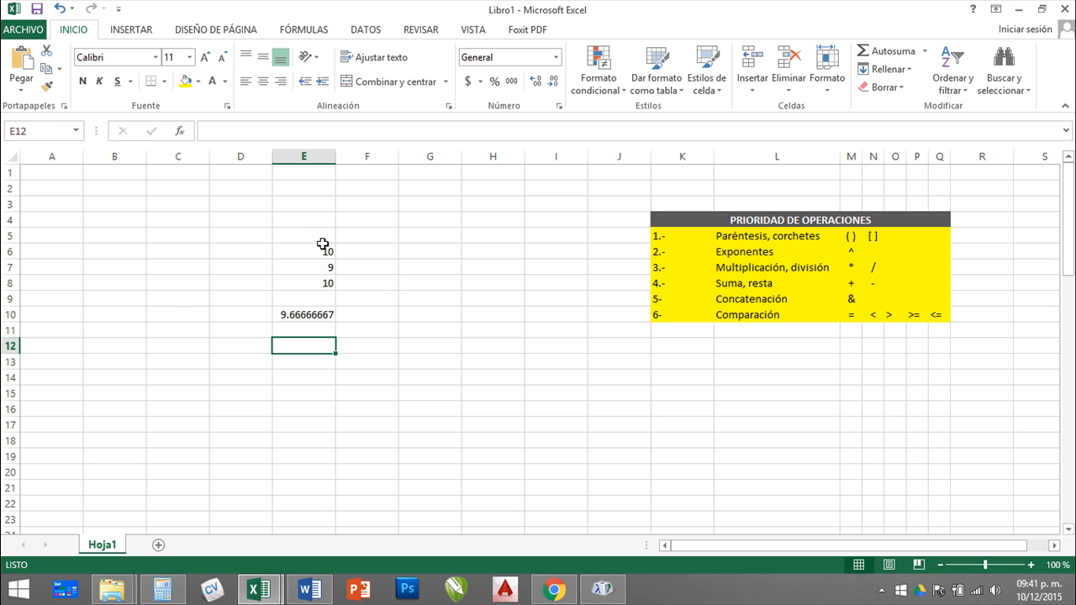
pyautogui.click(313, 314)
pyautogui.click(311, 252)
pyautogui.moveTo(311, 258); pyautogui.dragTo(308, 281)
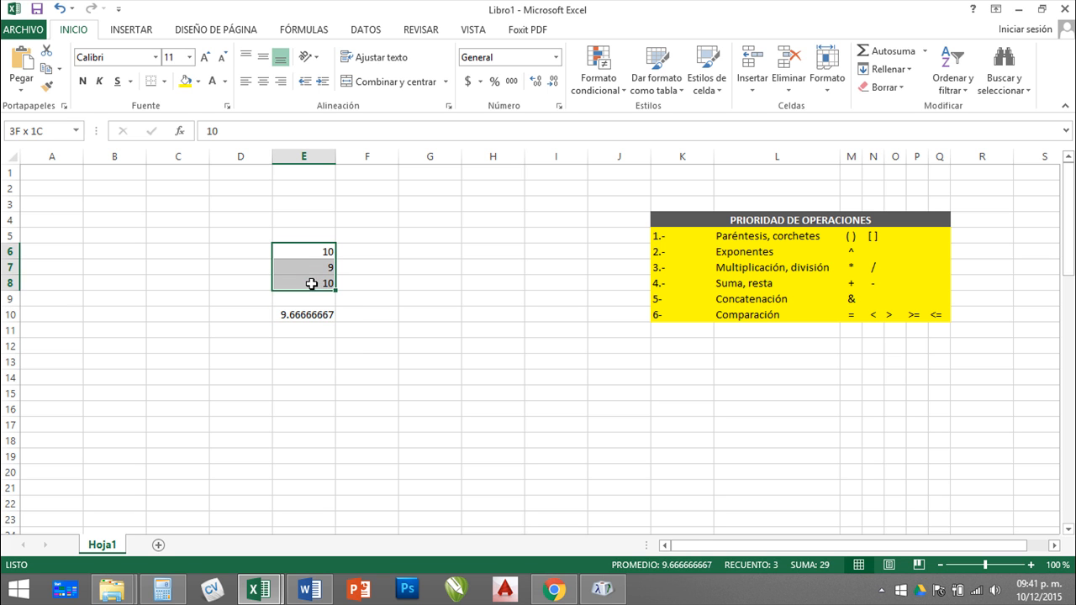
pyautogui.click(311, 314)
pyautogui.click(311, 330)
pyautogui.click(310, 315)
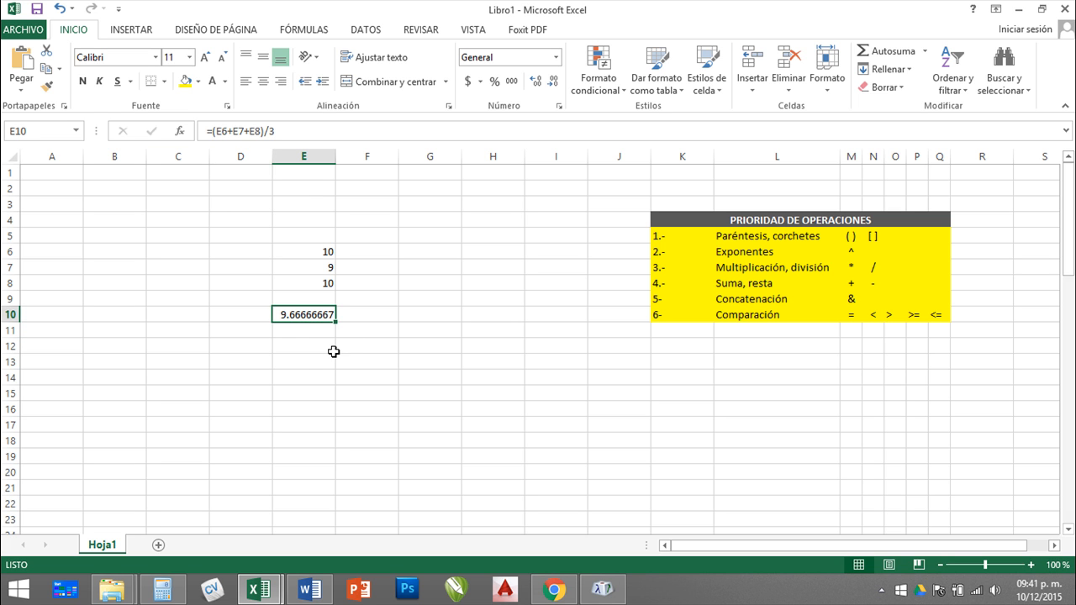
# - Enter =PROMEDIO(E6:E8) in E11, choosing the PROMEDIO function from the suggestions
pyautogui.click(305, 330)
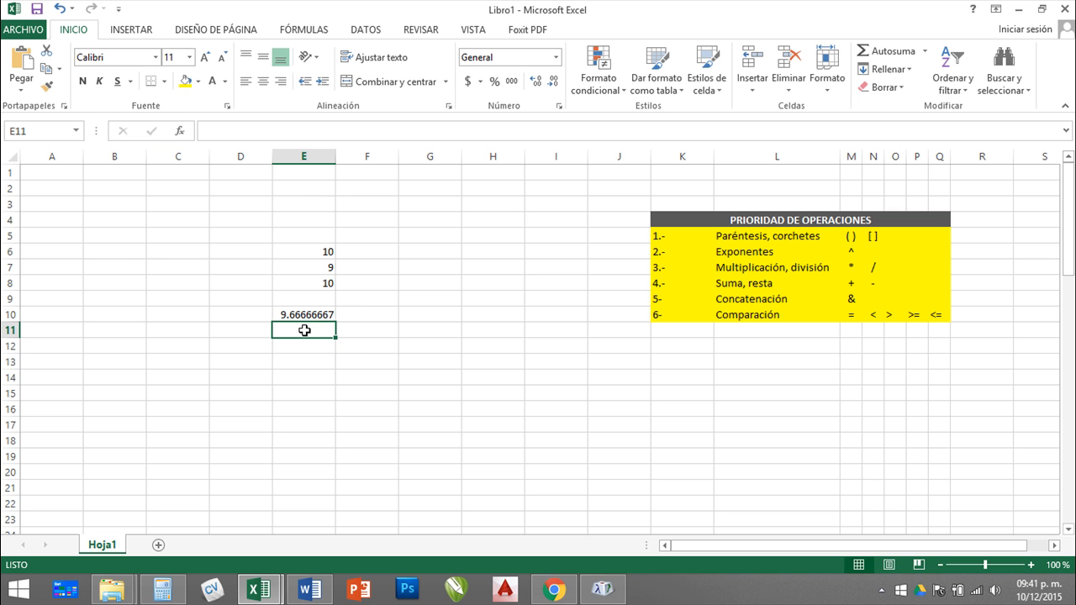
pyautogui.write('=')
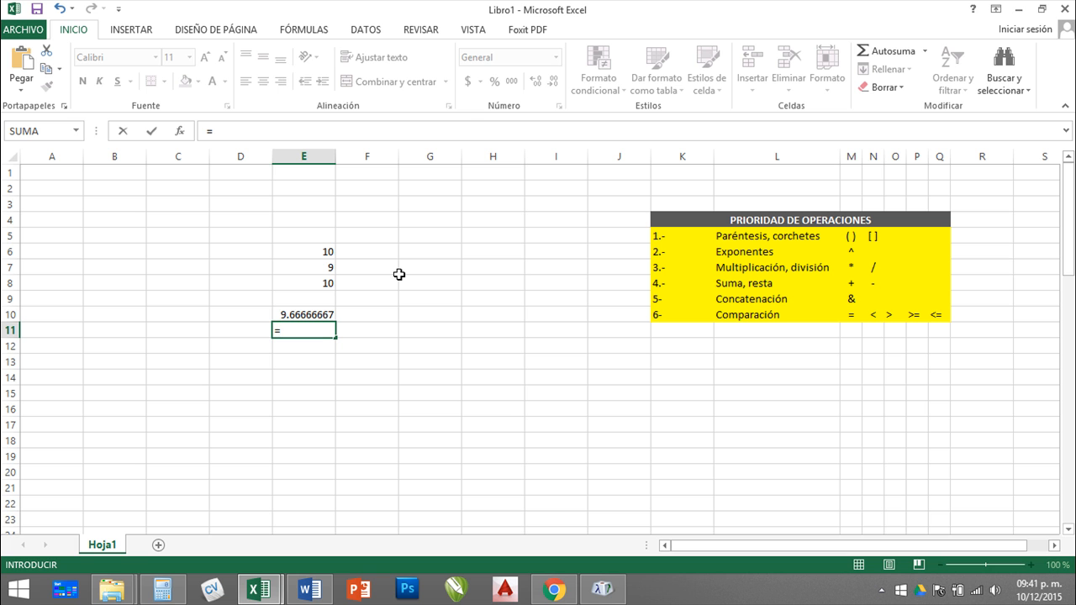
pyautogui.write('PR')
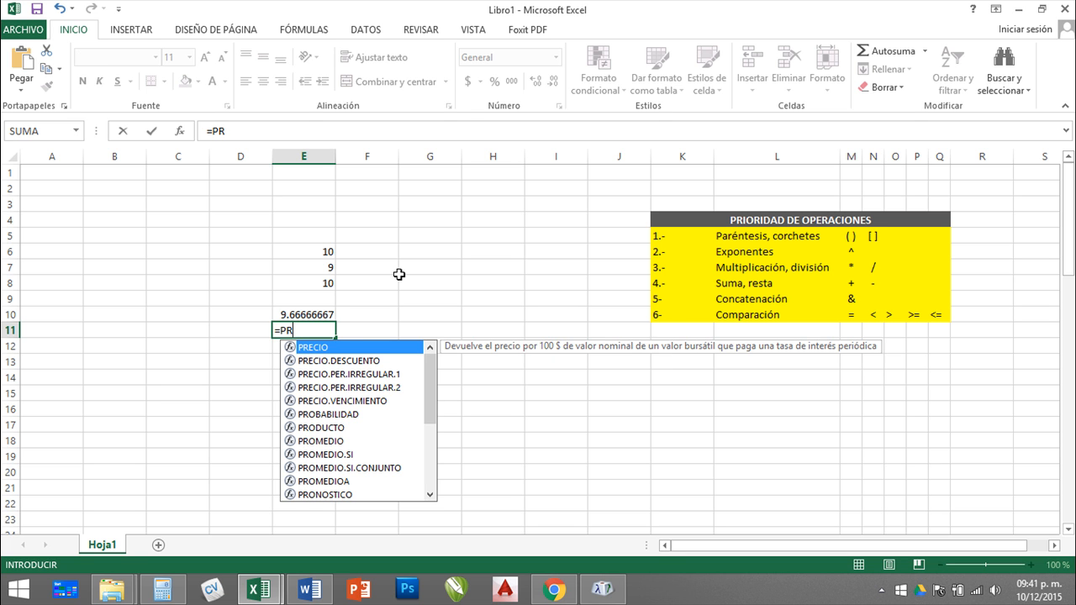
pyautogui.write('OME')
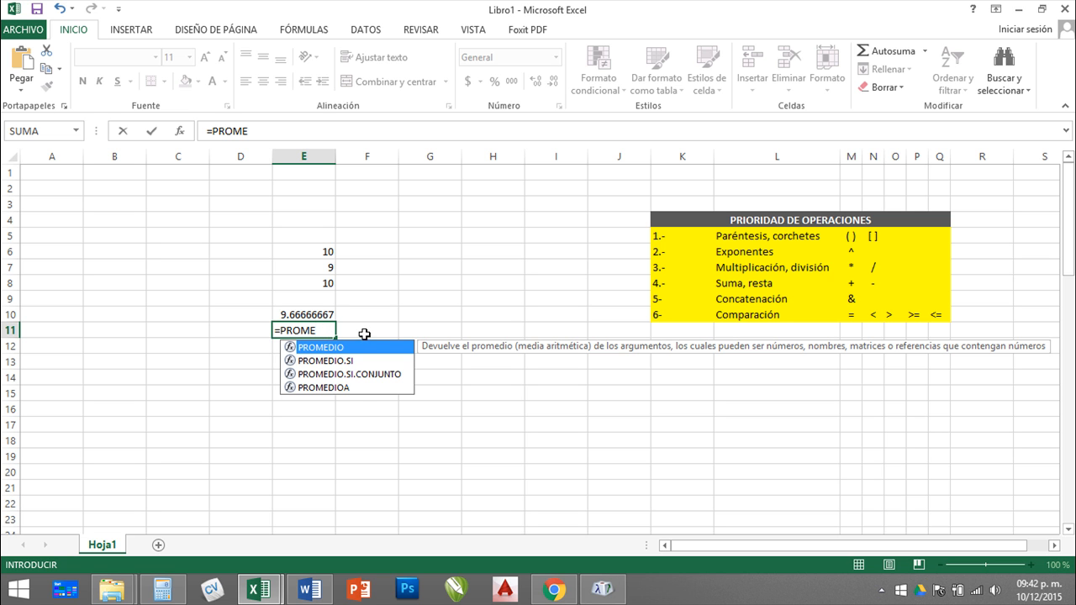
pyautogui.doubleClick(326, 348)
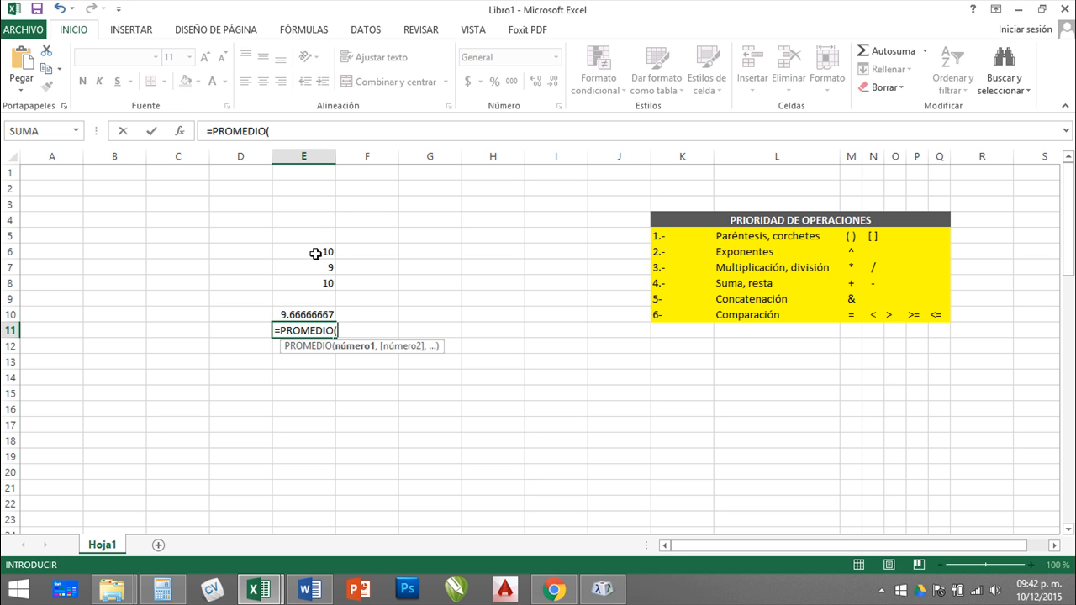
pyautogui.moveTo(315, 248); pyautogui.dragTo(314, 289)
pyautogui.click(312, 253)
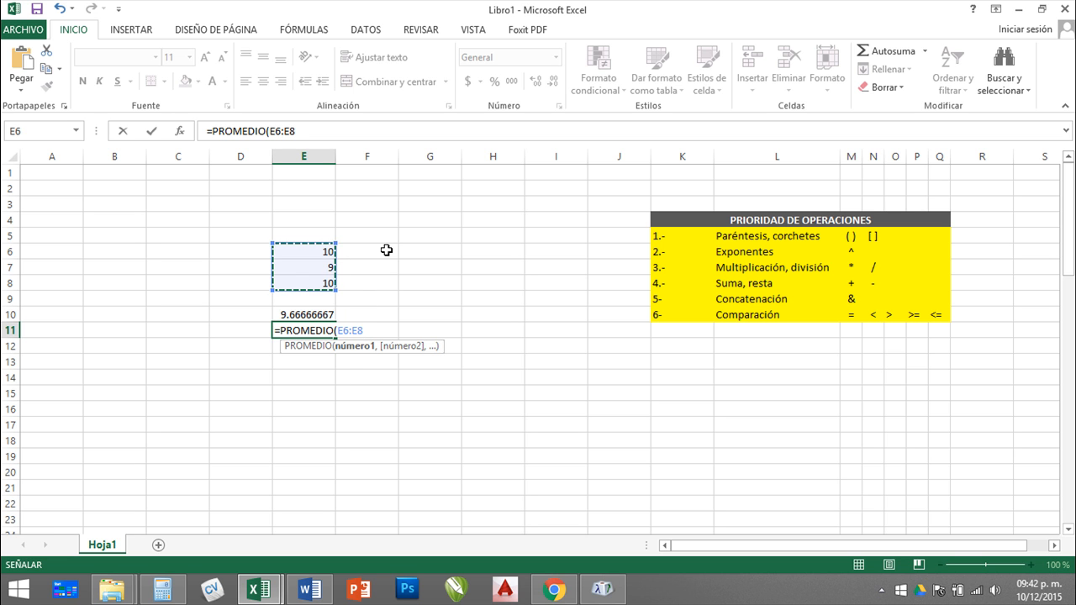
pyautogui.write(')')
pyautogui.press('Return')
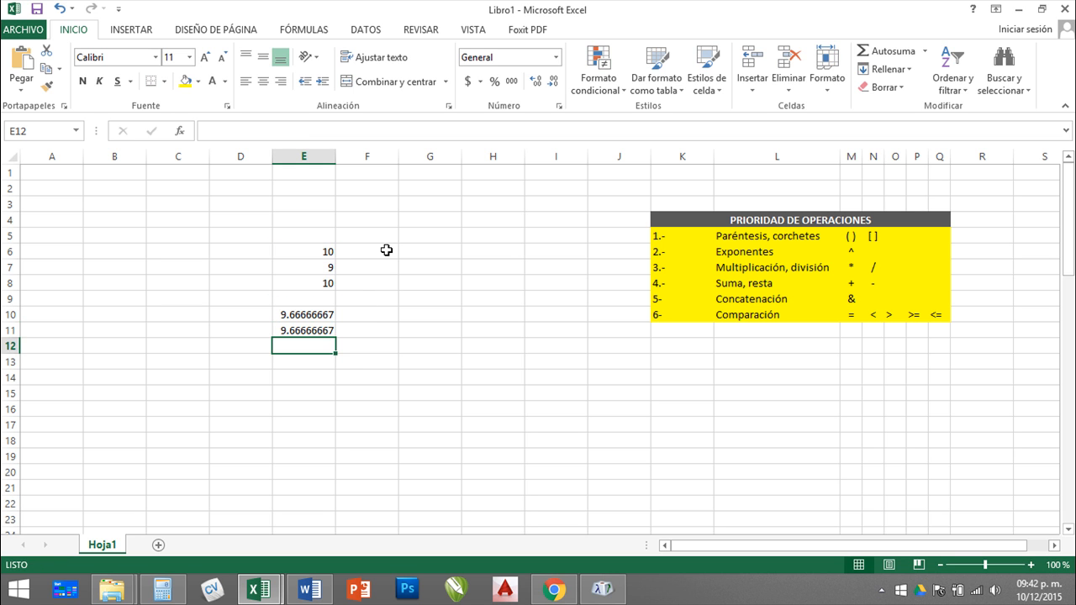
# - Compare the manual average formula in E10 with the PROMEDIO formula in E11
pyautogui.press('Up')
pyautogui.press('Up')
pyautogui.press('Down')
pyautogui.press('Up')
pyautogui.press('Down')
pyautogui.press('Up')
pyautogui.press('Down')
pyautogui.press('Up')
pyautogui.press('Left')
pyautogui.press('Right')
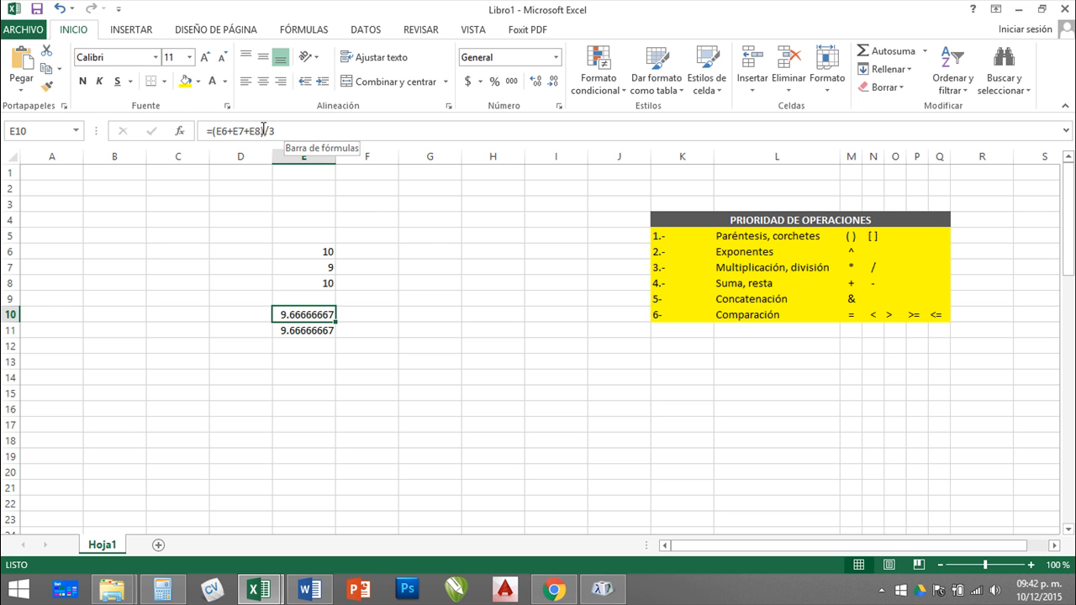
# - Label the two average results by entering FÓRMULA in D10 and FUNCIÓN in D11
pyautogui.click(306, 331)
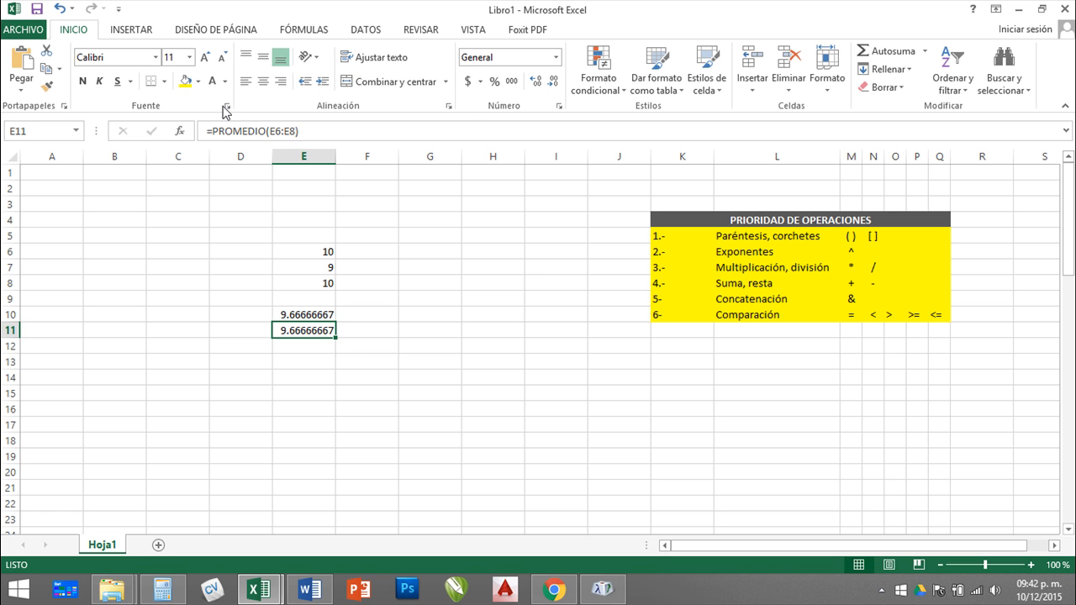
pyautogui.click(250, 312)
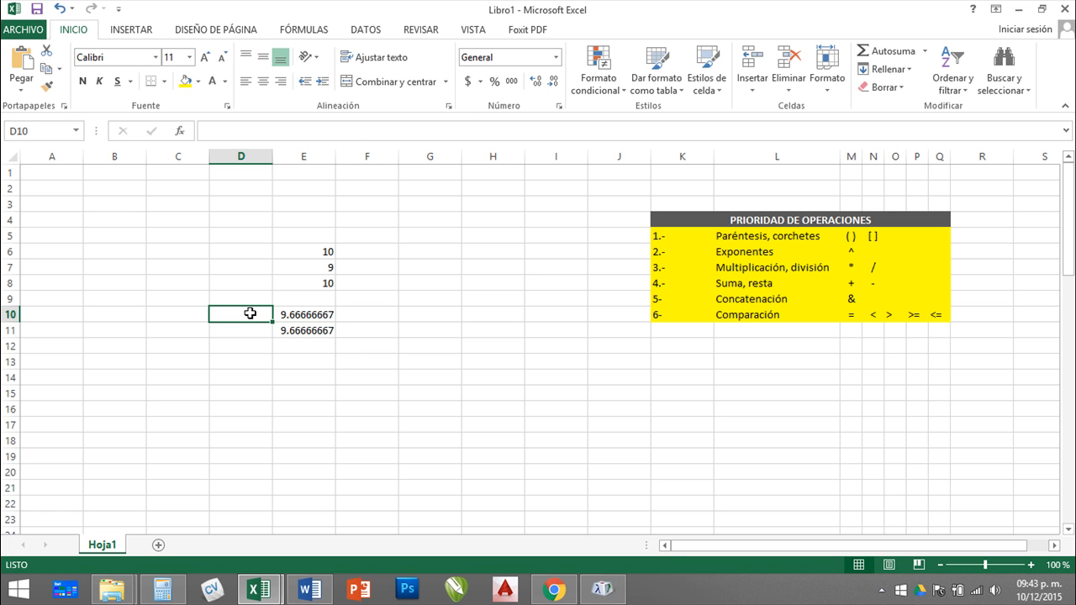
pyautogui.write('FÓRMULA')
pyautogui.press('Return')
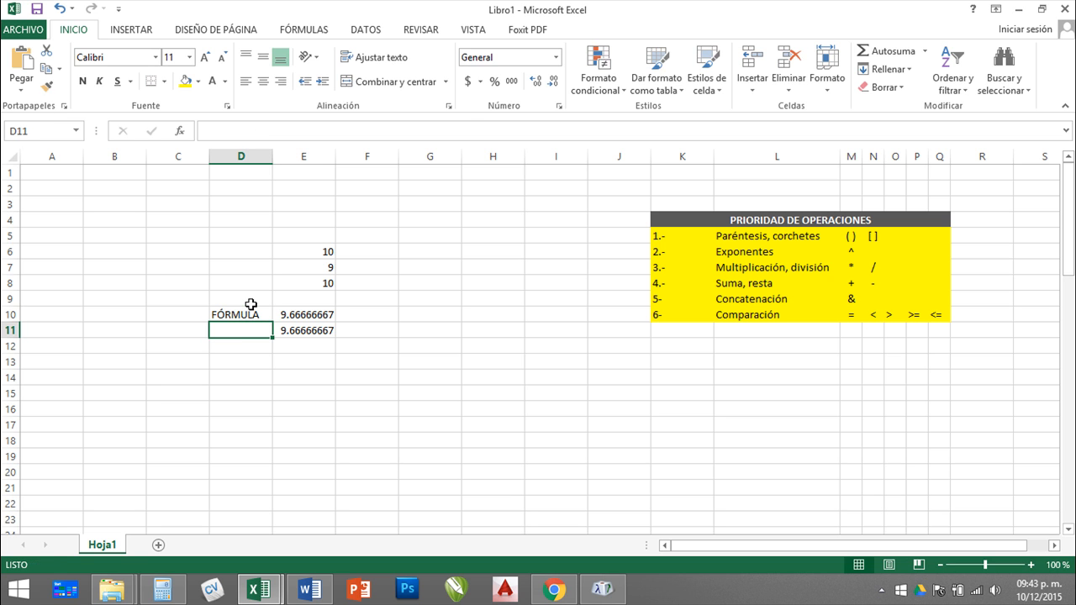
pyautogui.write('FUNCIÓN')
pyautogui.press('Return')
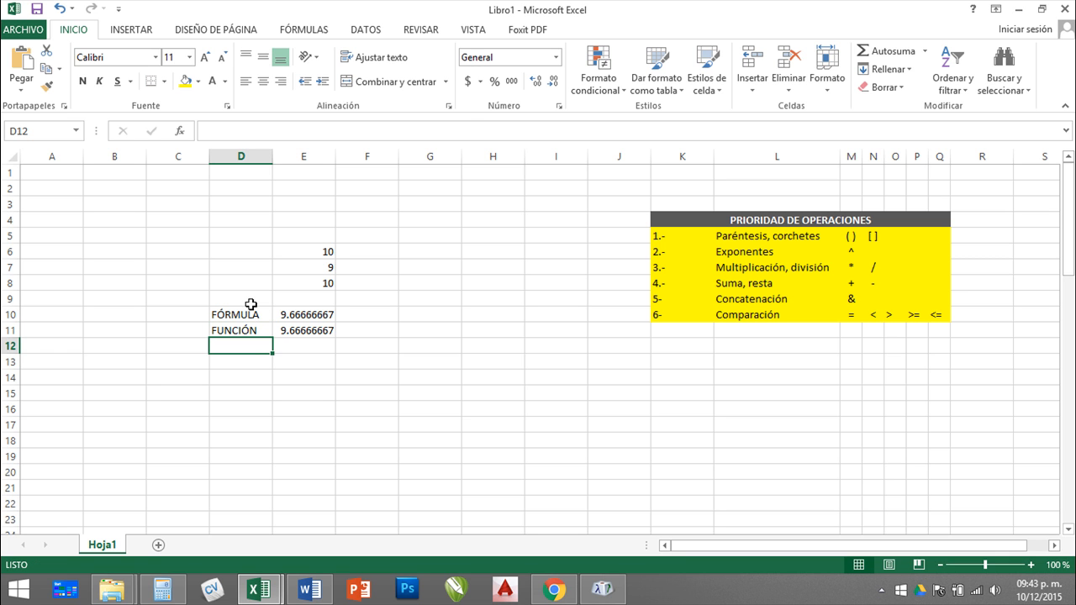
# - Compare the manual average formula in E10 with the PROMEDIO function in E11, alternating between both cells
pyautogui.click(304, 316)
pyautogui.click(301, 332)
pyautogui.click(304, 315)
pyautogui.click(306, 331)
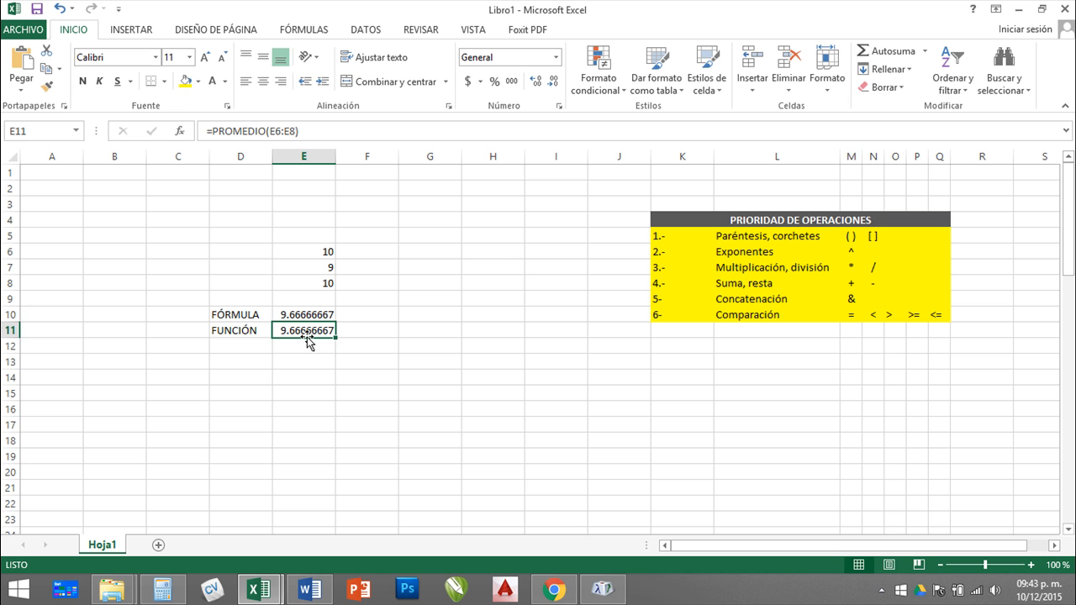
pyautogui.click(307, 317)
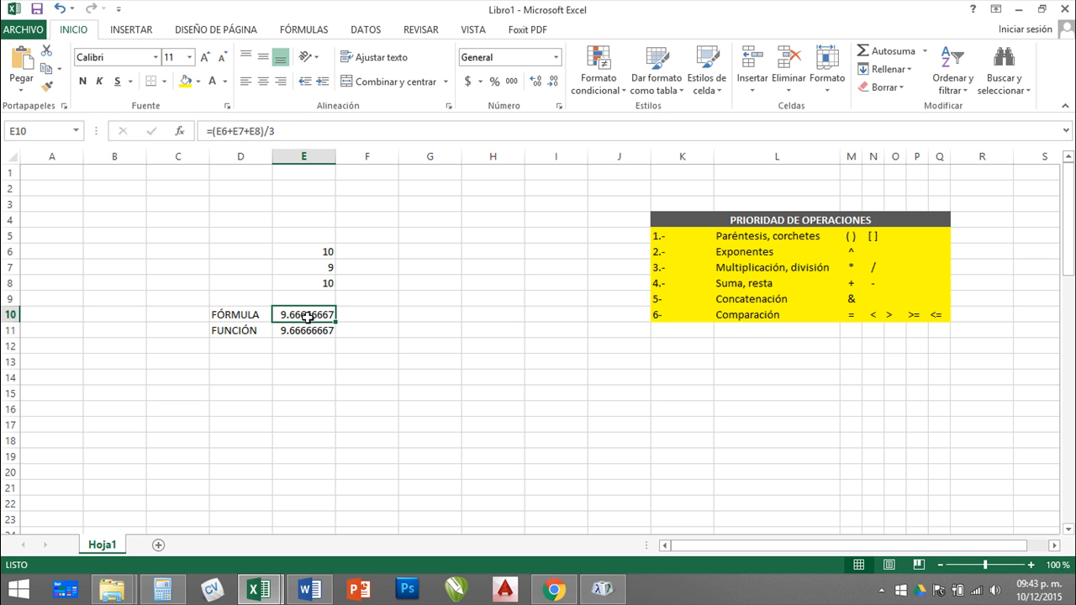
pyautogui.click(306, 332)
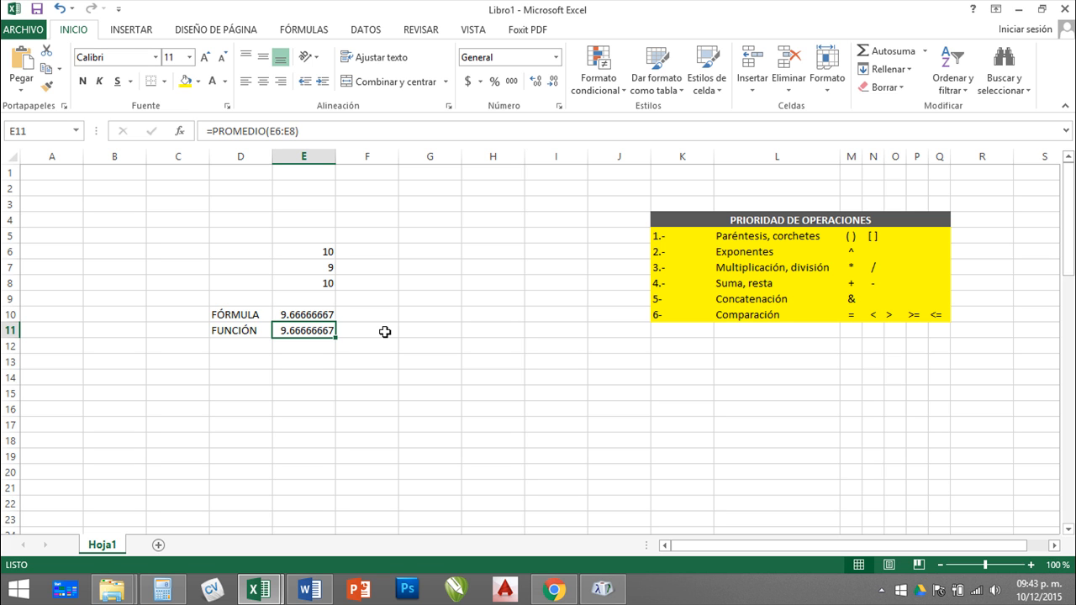
pyautogui.click(290, 311)
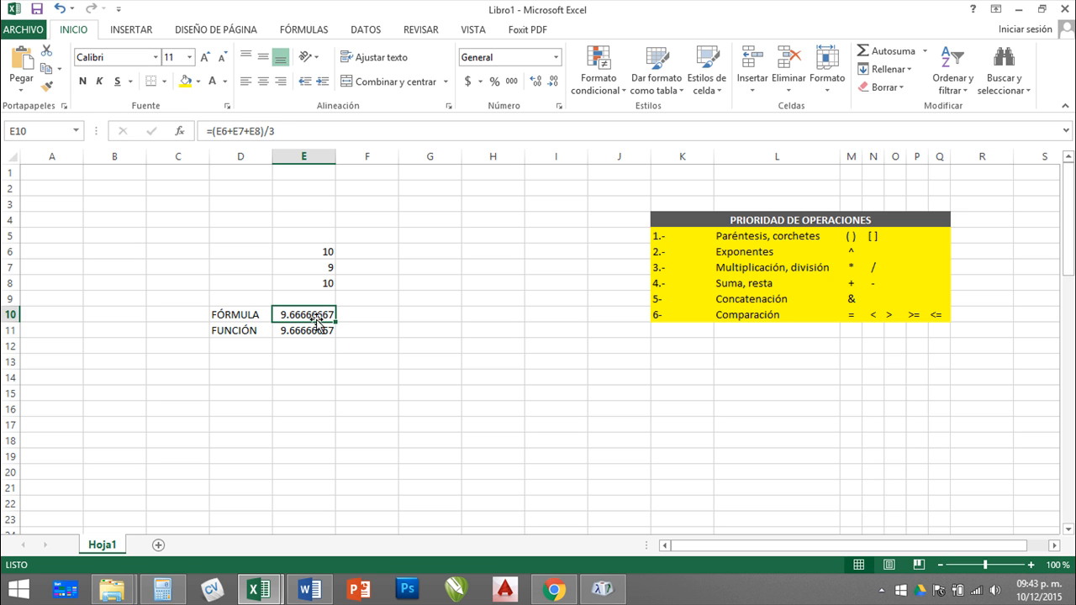
pyautogui.click(308, 332)
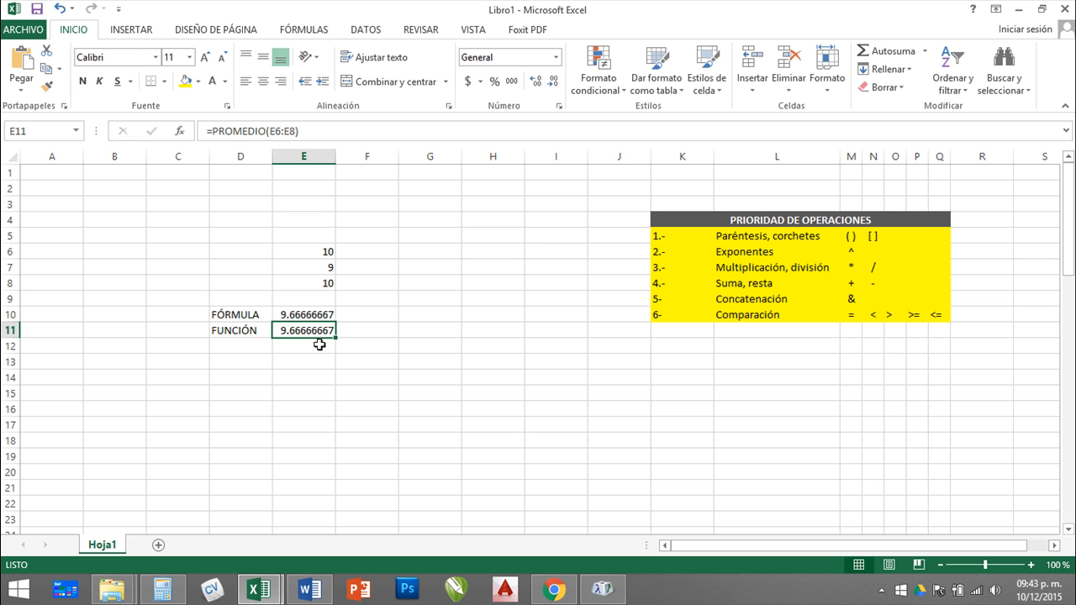
# - Enter the label MIXTA in D12, below the FUNCIÓN label
pyautogui.click(298, 347)
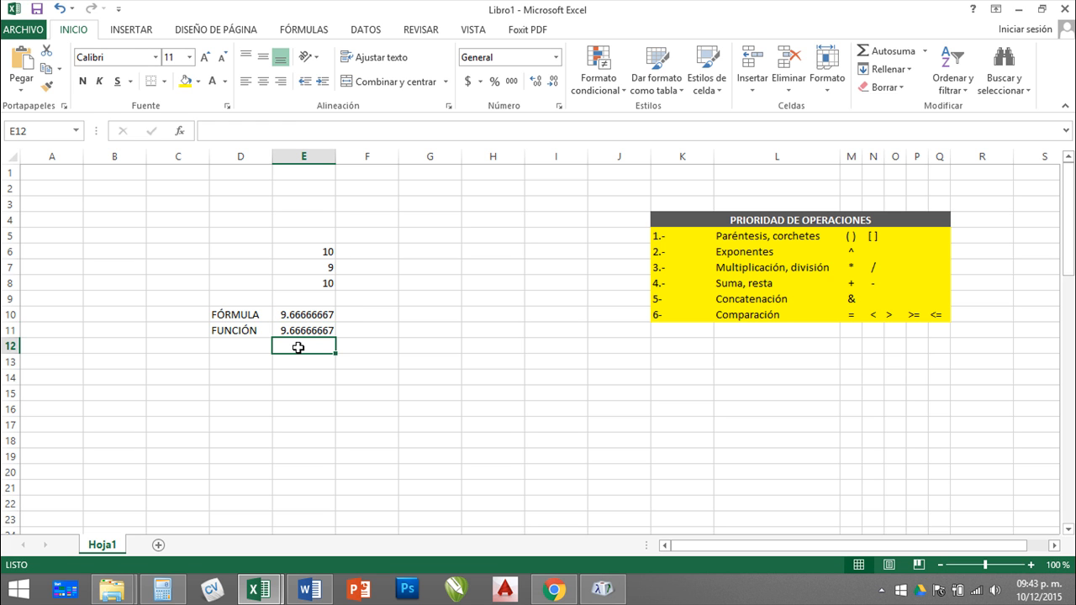
pyautogui.click(244, 345)
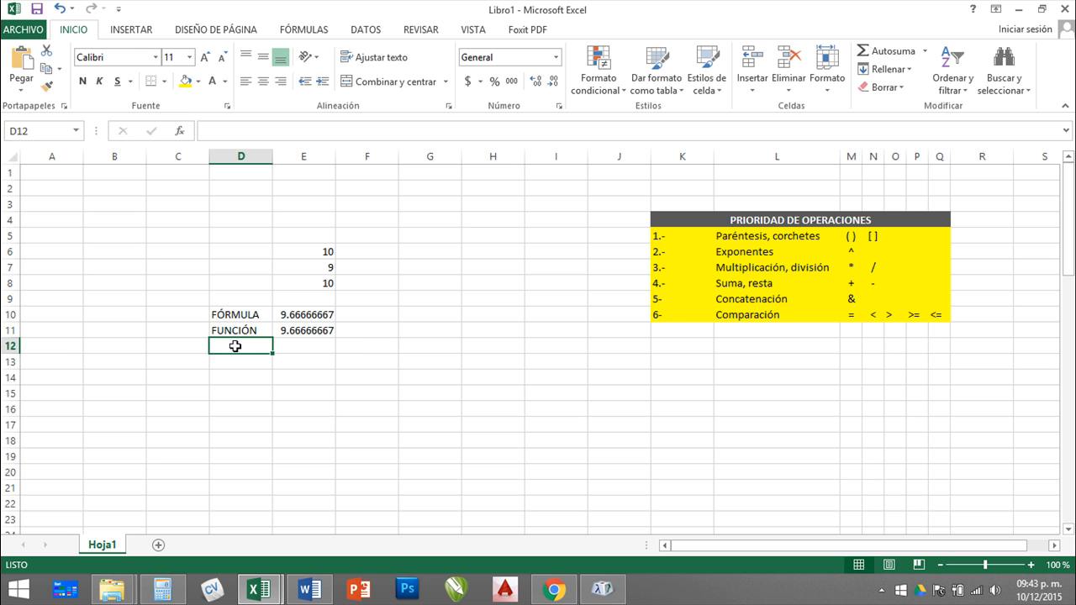
pyautogui.write('MIXTA')
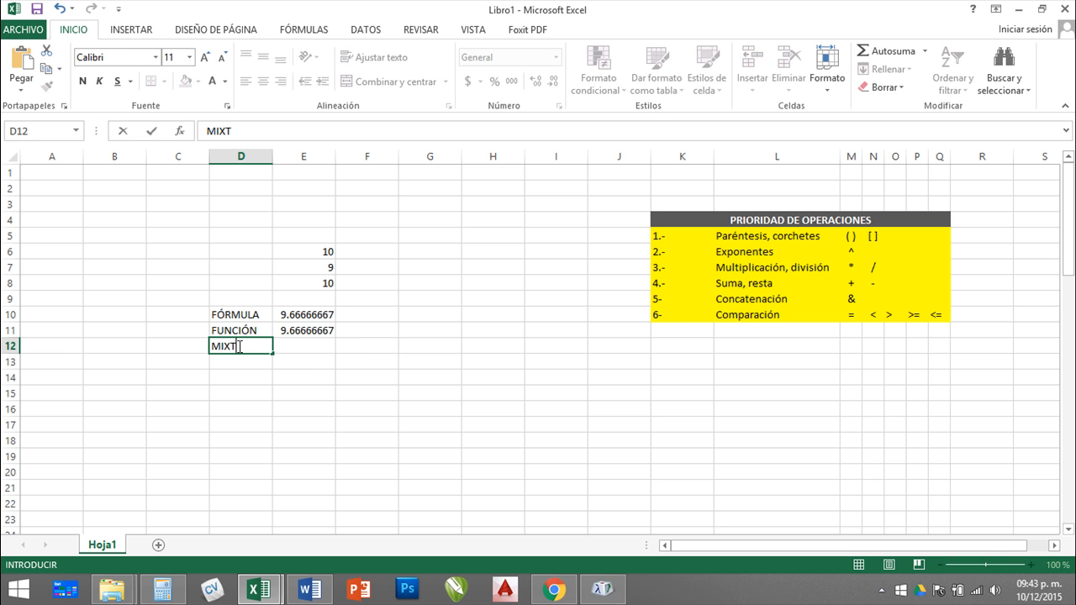
pyautogui.press('Return')
# - Enter the mixed average formula =SUMA(E6:E8)/3 in E12, beside the MIXTA label
pyautogui.press('Up')
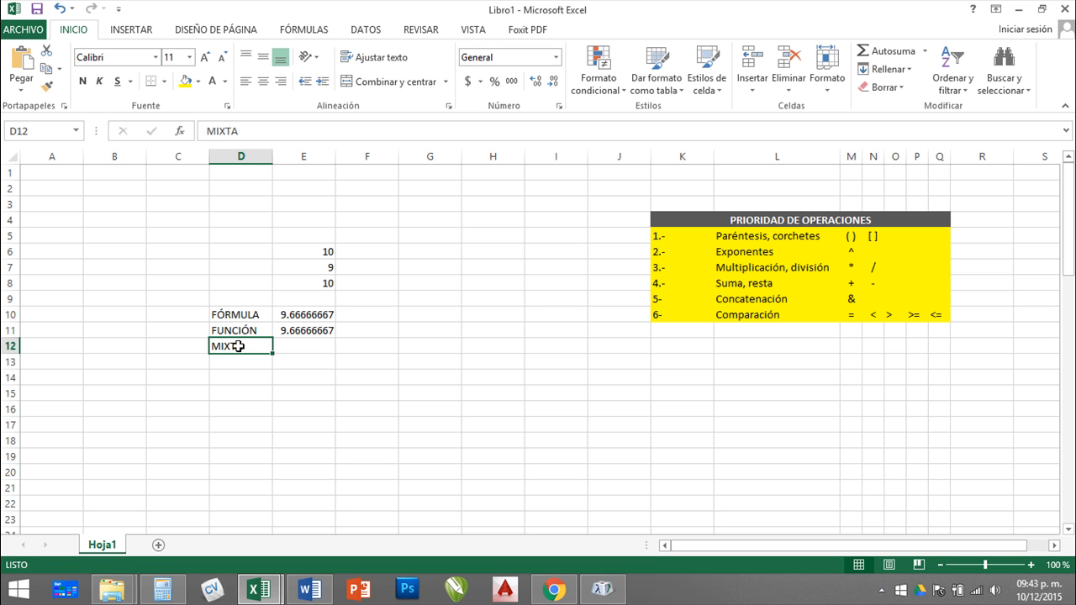
pyautogui.press('Right')
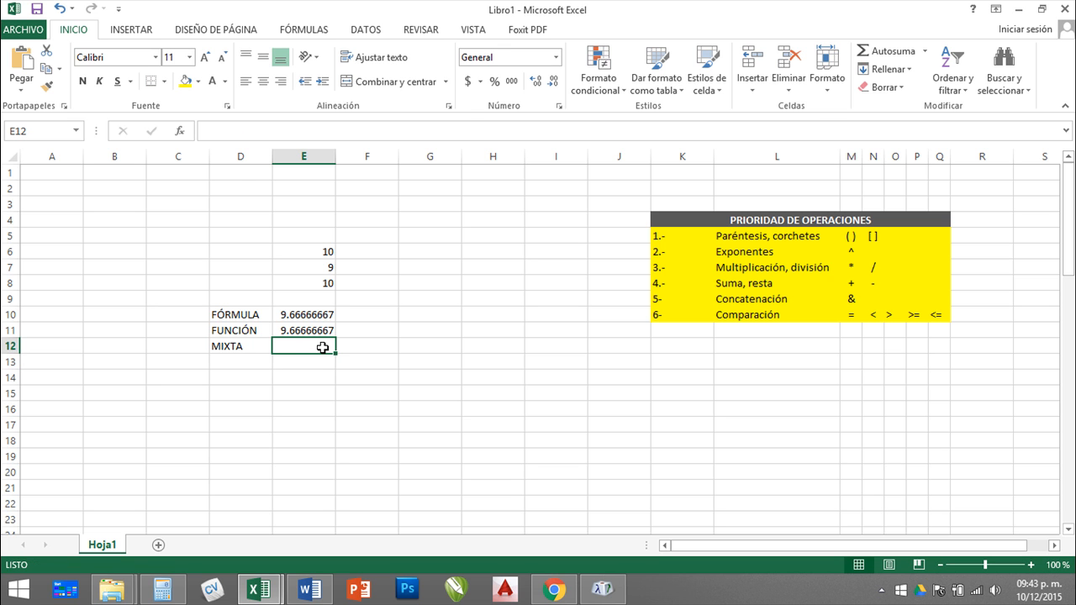
pyautogui.write('=')
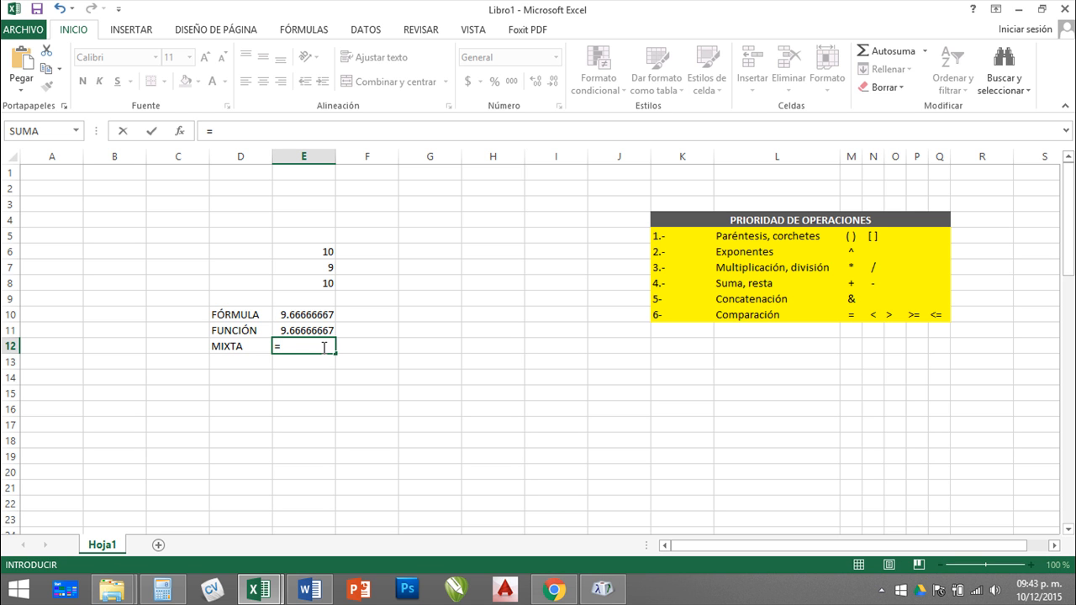
pyautogui.write('SUMA')
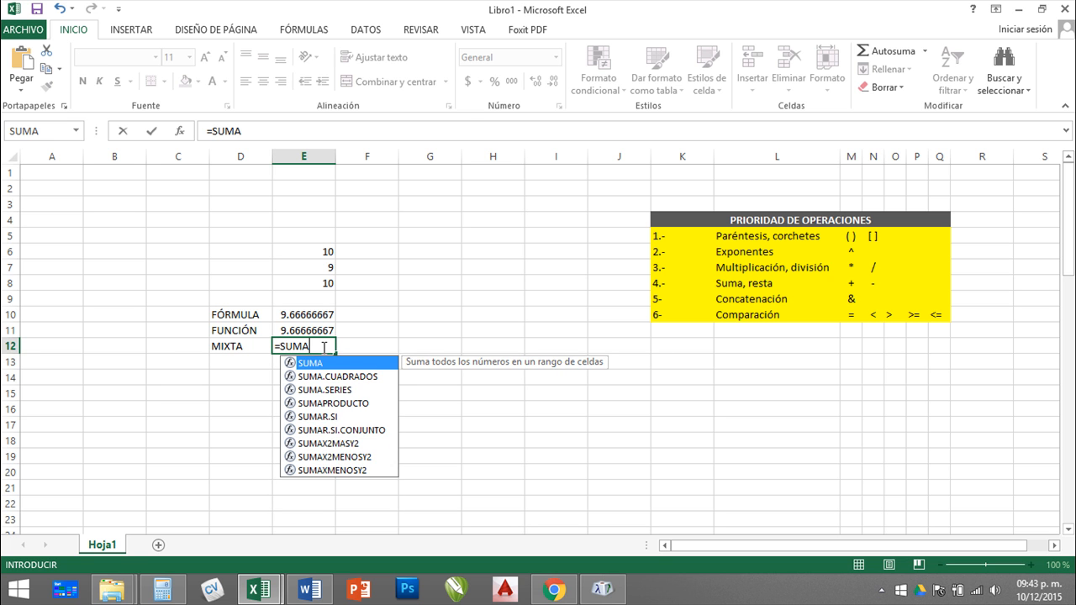
pyautogui.write('(')
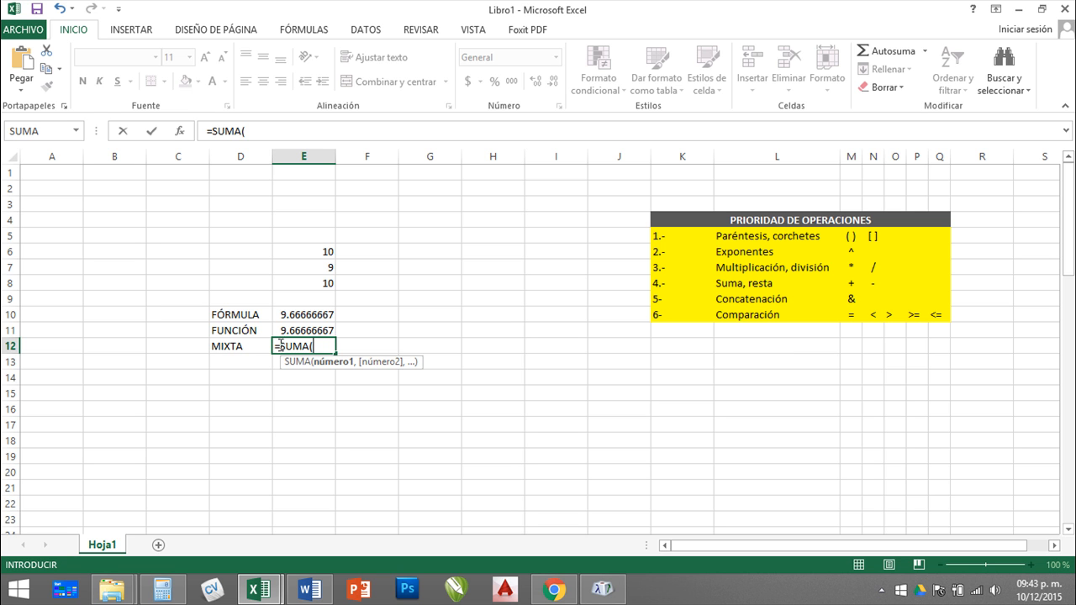
pyautogui.moveTo(312, 251); pyautogui.dragTo(312, 283)
pyautogui.write(')')
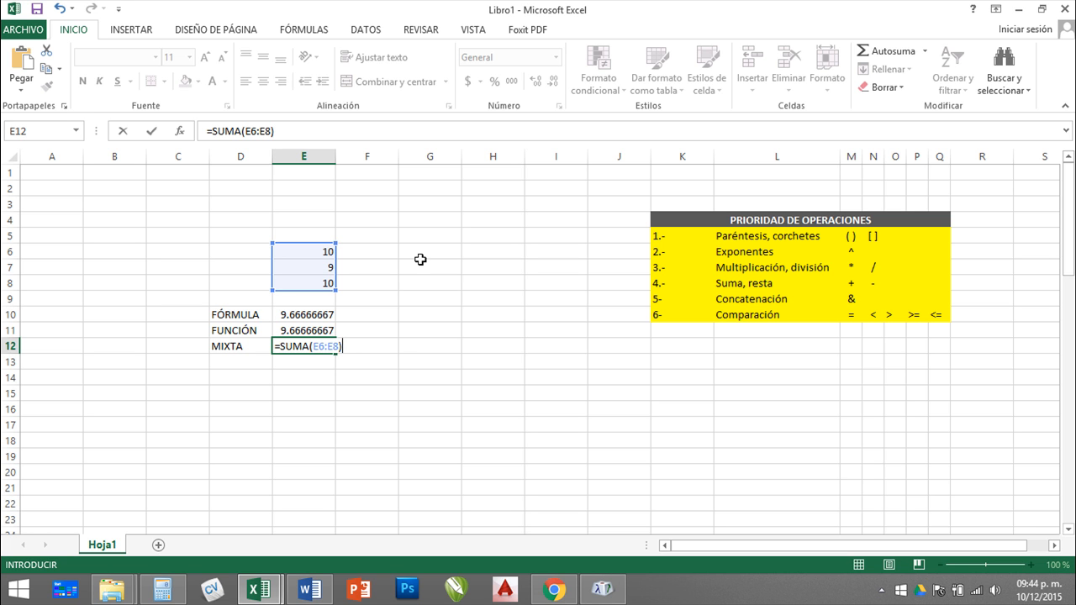
pyautogui.write('/3')
pyautogui.press('Return')
# - Examine the formulas in E10, E11 and E12 to compare the formula, function and mixed ways of averaging
pyautogui.click(312, 343)
pyautogui.click(304, 331)
pyautogui.click(306, 316)
pyautogui.click(310, 345)
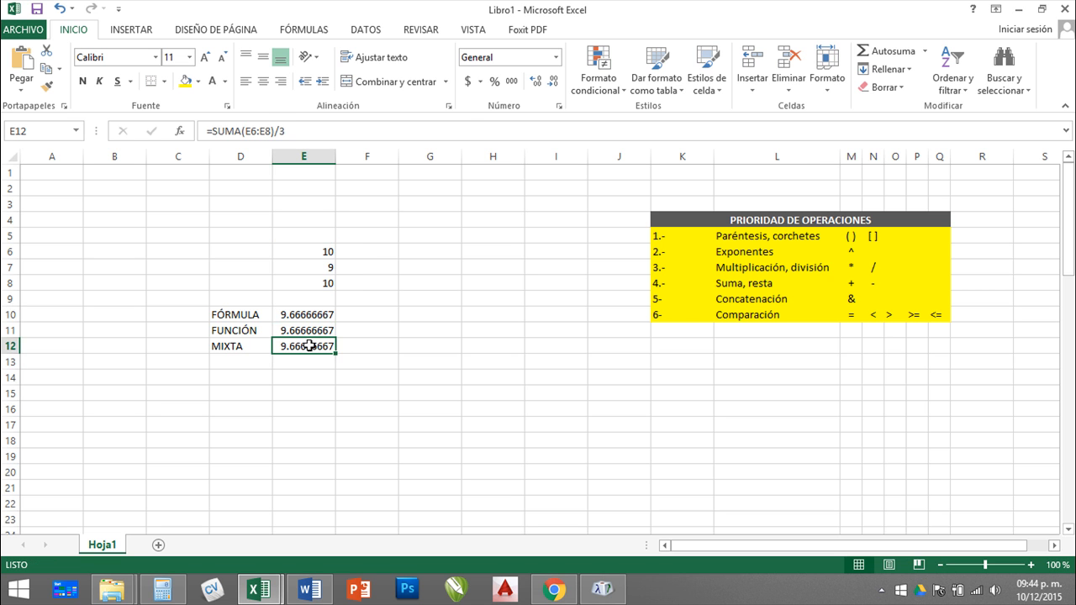
pyautogui.click(303, 330)
pyautogui.click(304, 316)
pyautogui.click(301, 351)
pyautogui.click(303, 331)
pyautogui.click(300, 358)
pyautogui.click(301, 316)
pyautogui.click(302, 332)
pyautogui.click(302, 344)
pyautogui.click(301, 316)
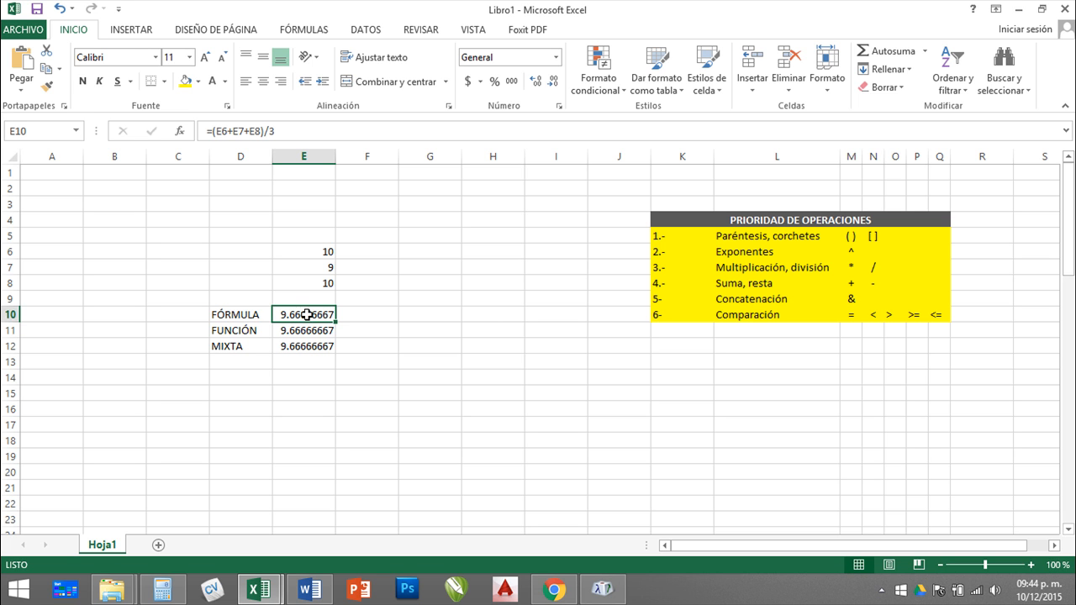
pyautogui.click(296, 328)
pyautogui.click(286, 348)
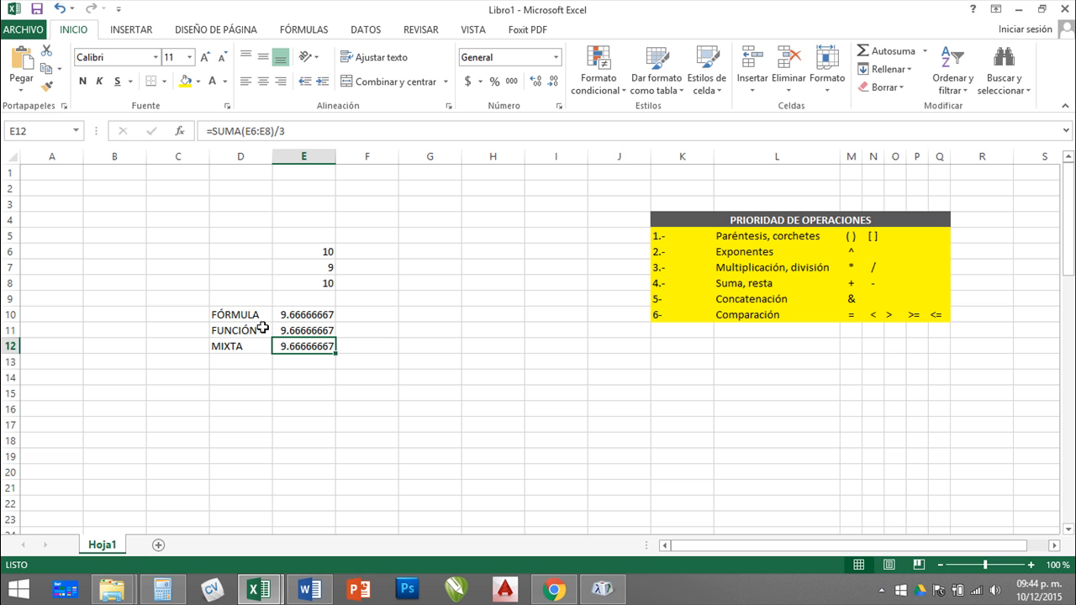
pyautogui.click(306, 252)
pyautogui.click(294, 347)
# - Clear the range D6:E12, including the labels, source numbers and average formulas
pyautogui.moveTo(239, 246); pyautogui.dragTo(312, 344)
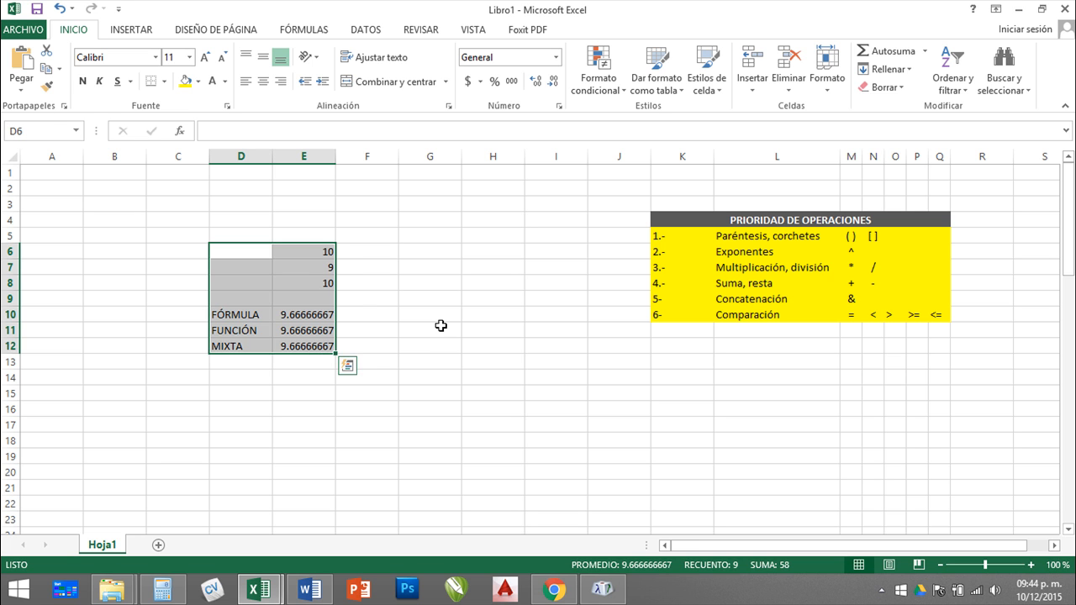
pyautogui.press('Delete')
pyautogui.click(254, 255)
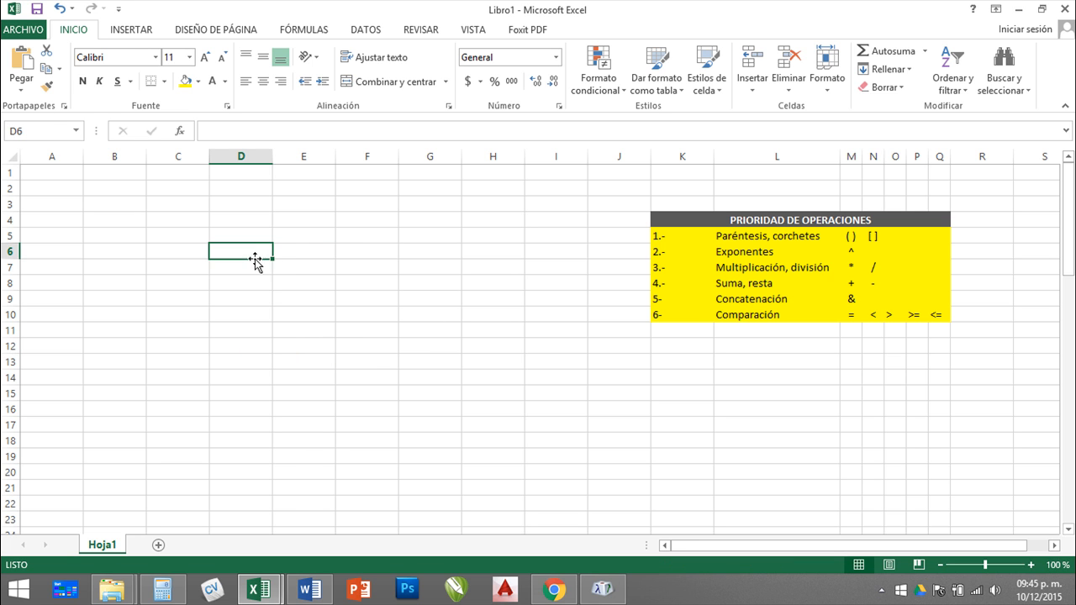
# - Enter the heading FUNCIONES: in B5
pyautogui.click(168, 236)
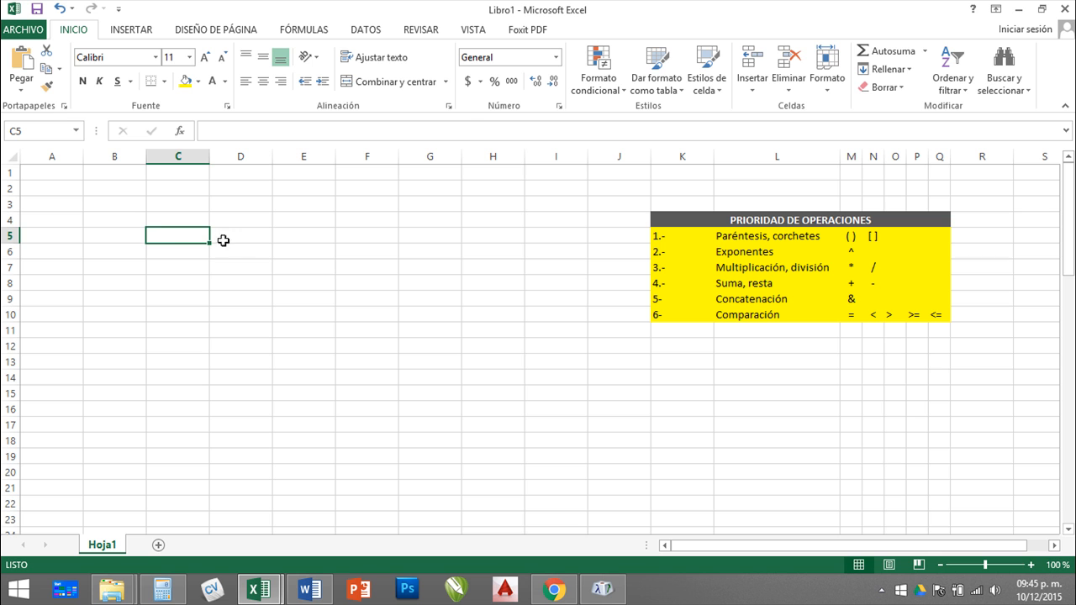
pyautogui.click(123, 233)
pyautogui.write('FU')
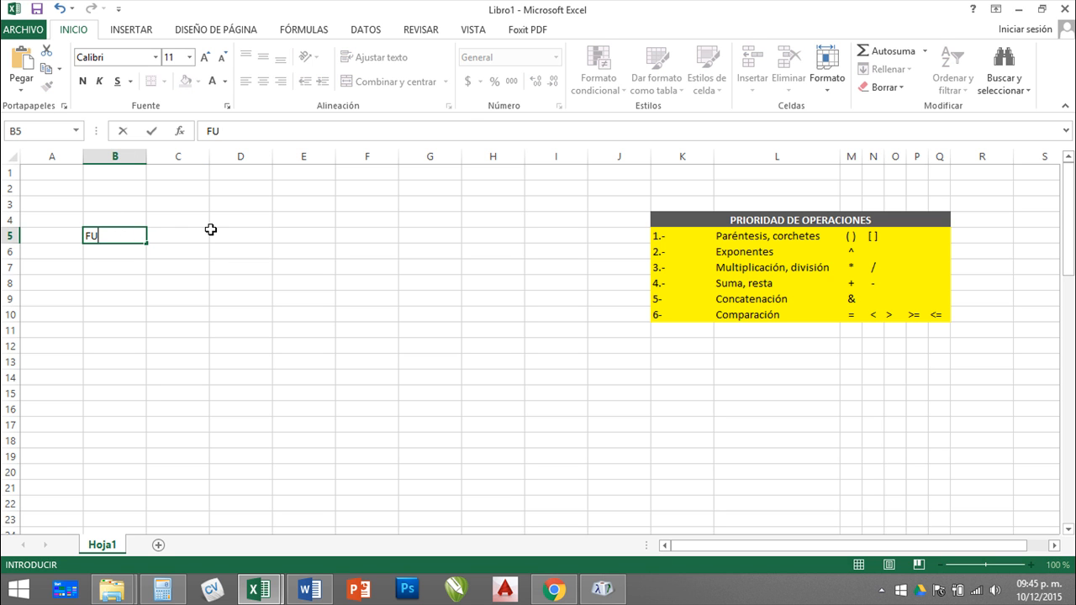
pyautogui.write('NCIONES')
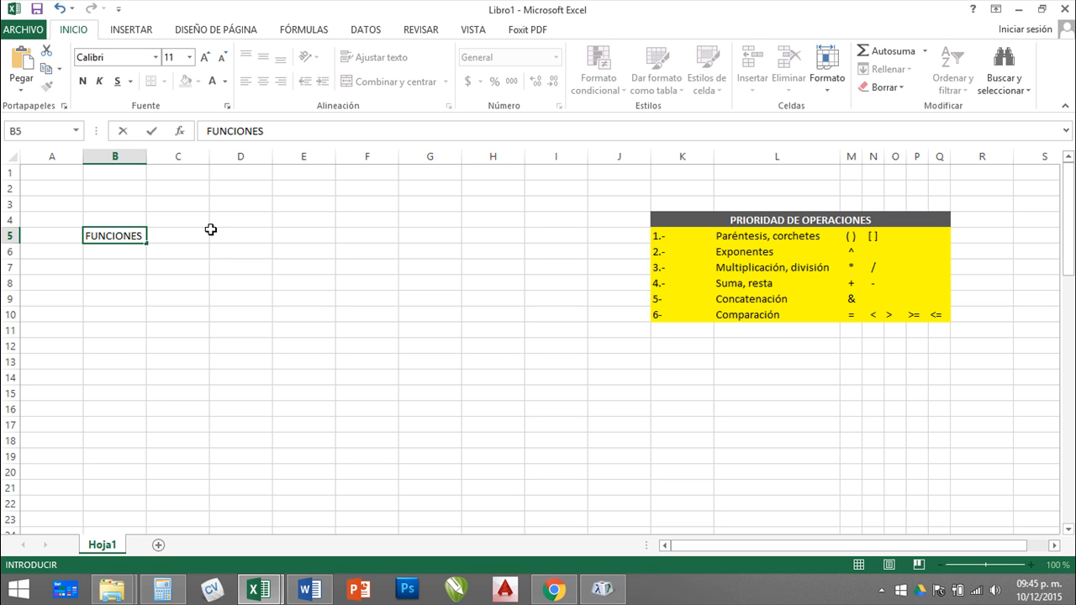
pyautogui.write(':')
pyautogui.press('Return')
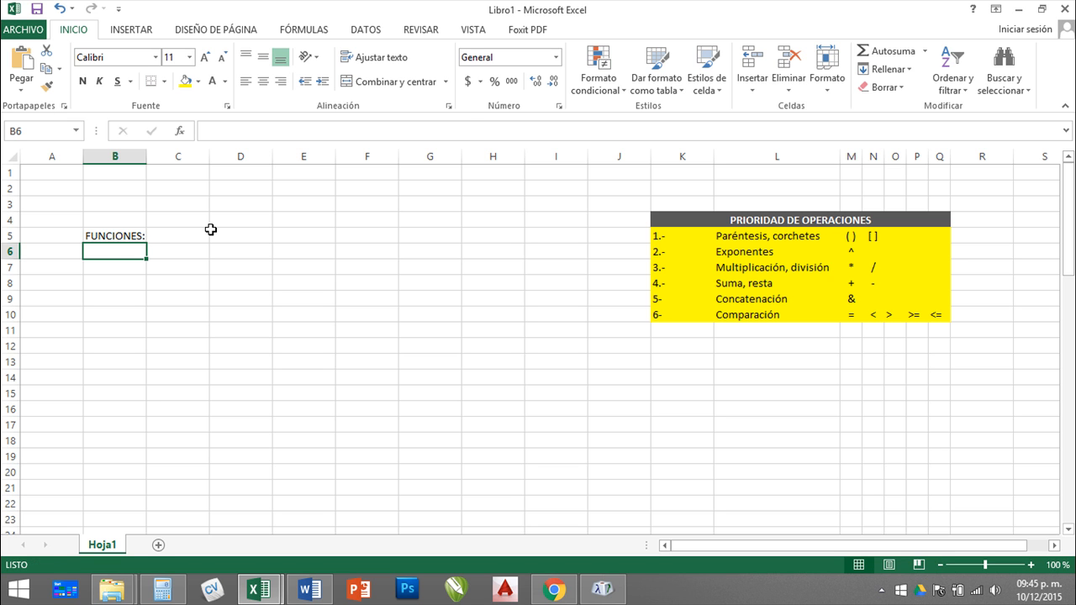
# - List the functions SUMA in B6 and PROMEDIO in B7 under the heading
pyautogui.write('SUMA')
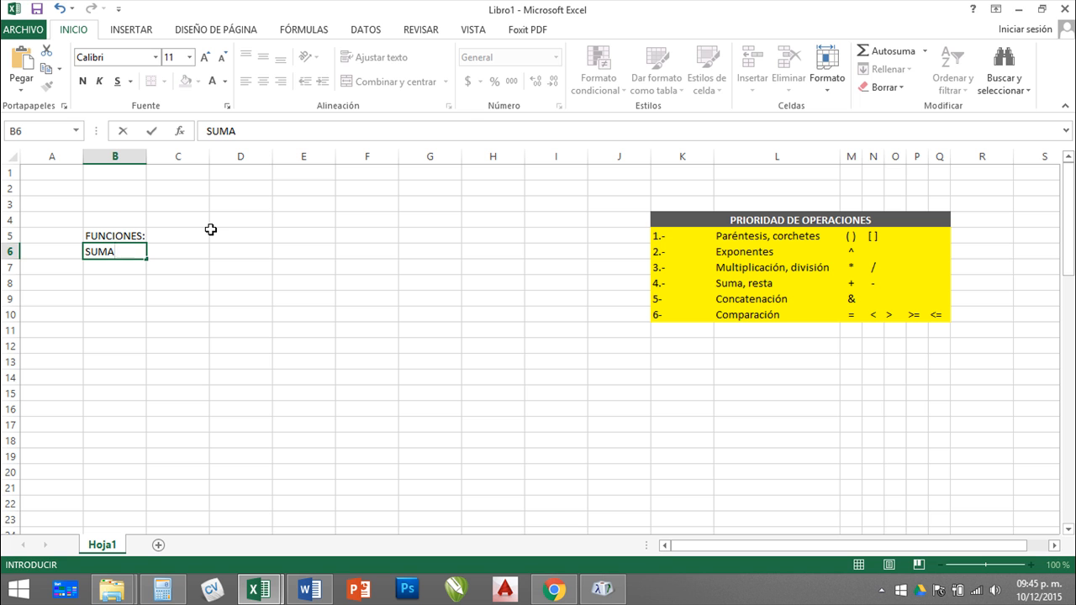
pyautogui.press('Return')
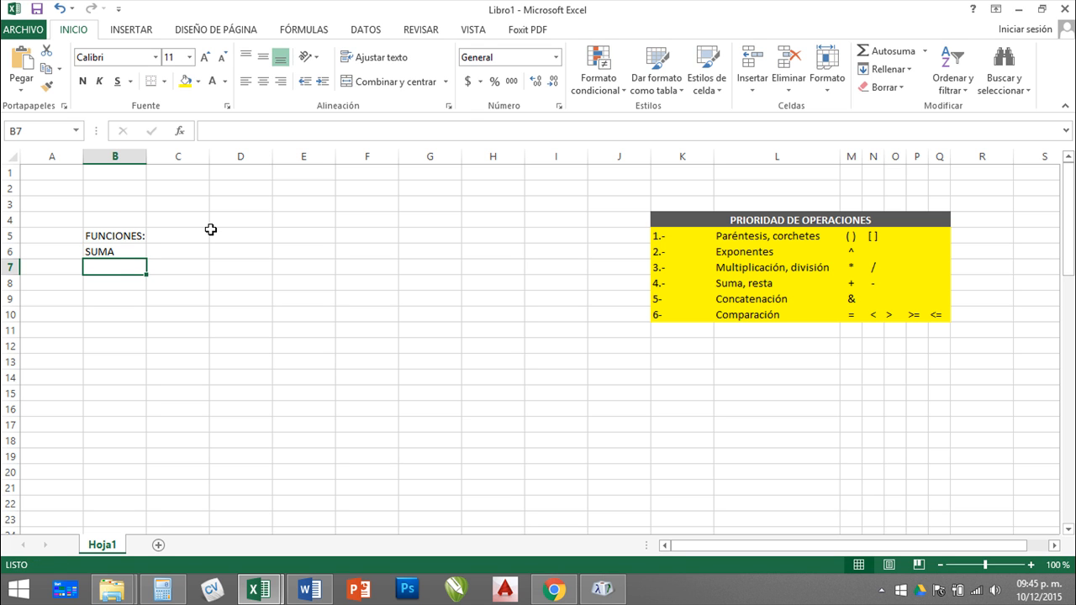
pyautogui.write('PROMEDIO')
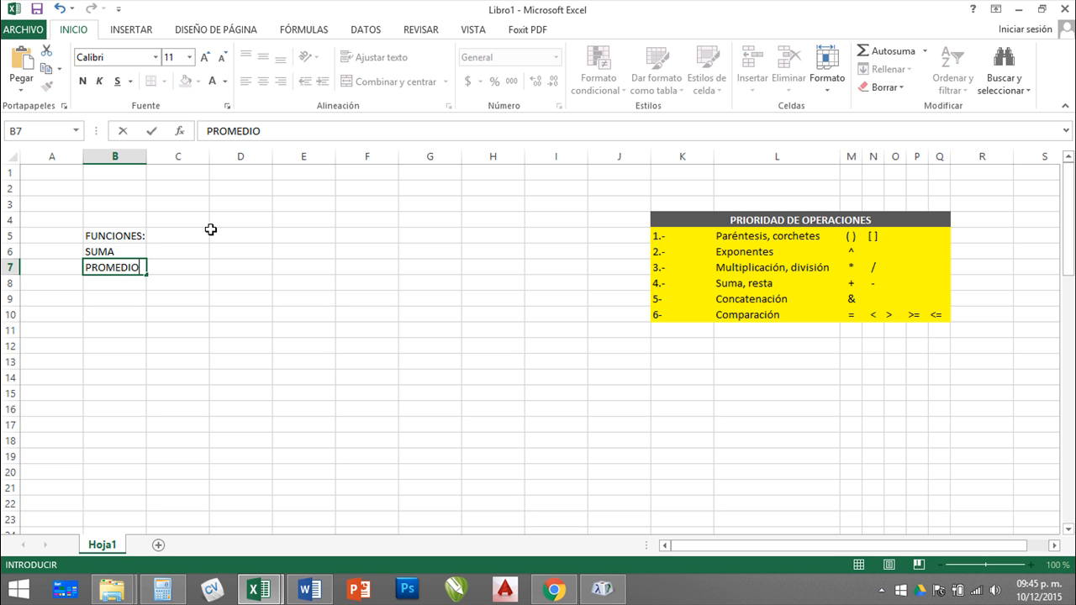
pyautogui.press('Return')
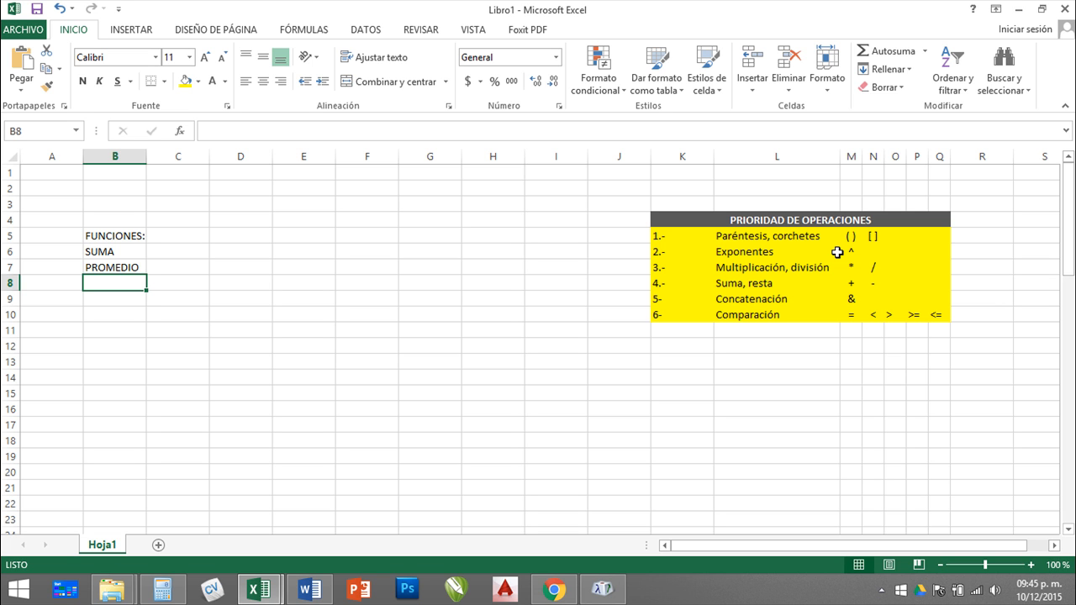
# - Enter the number 25 in E6 as the source value for a square root example
pyautogui.click(294, 255)
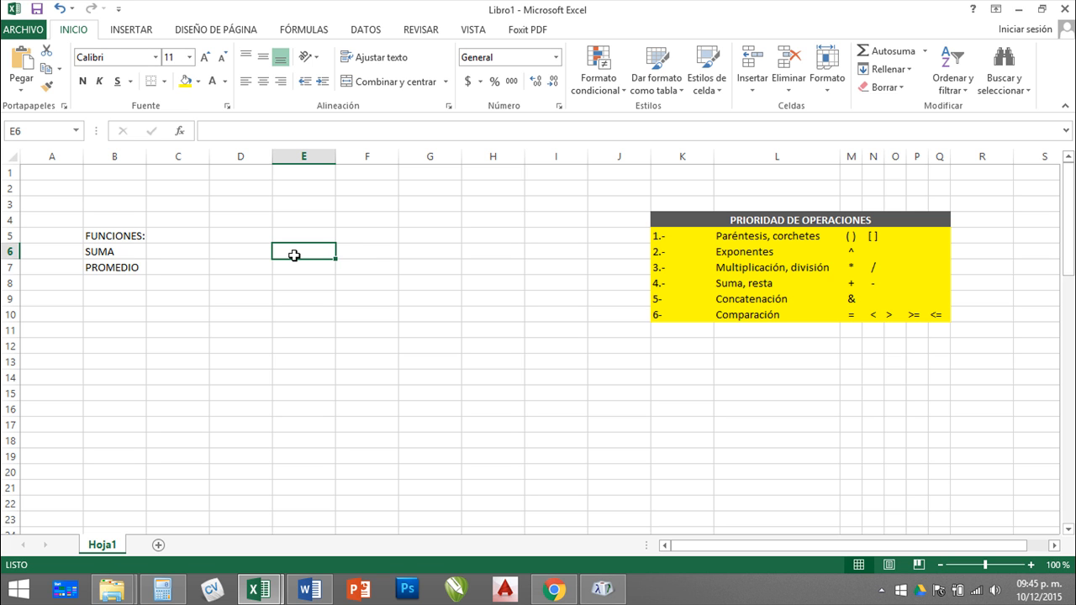
pyautogui.click(340, 249)
pyautogui.click(305, 250)
pyautogui.click(351, 251)
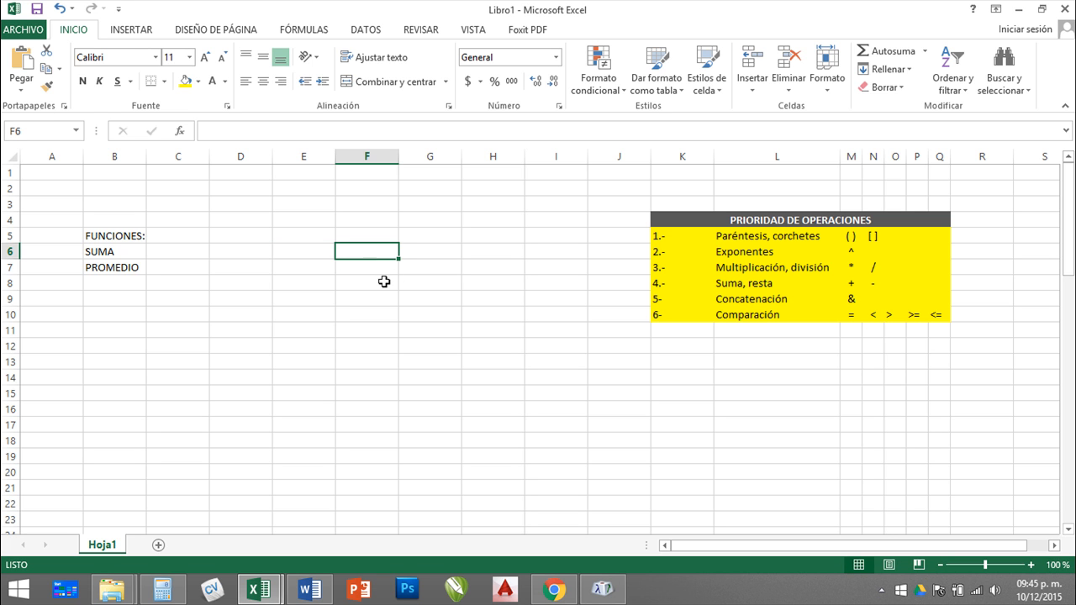
pyautogui.click(298, 256)
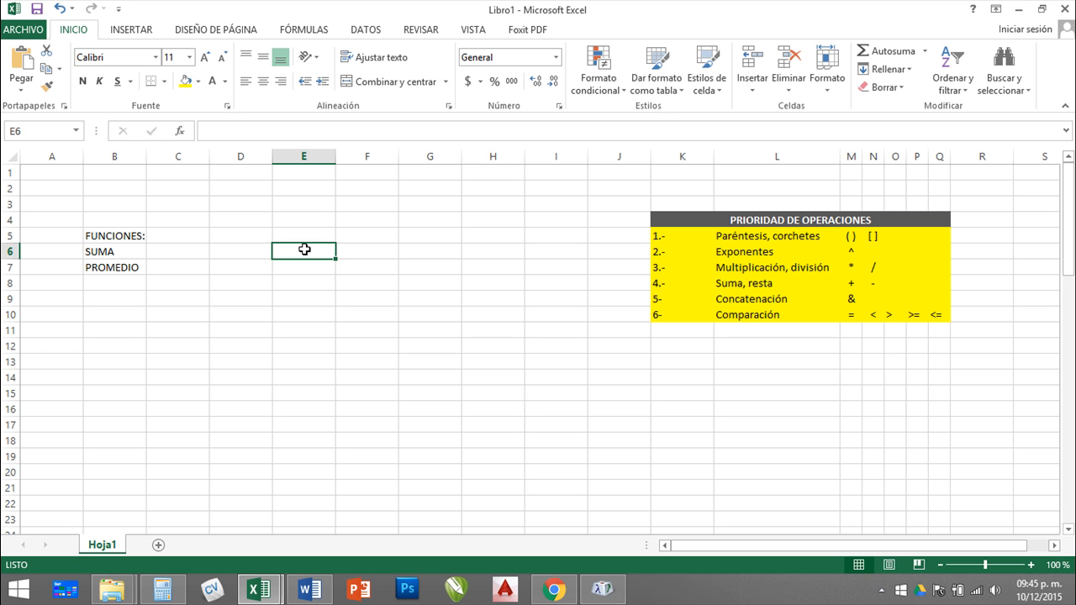
pyautogui.write('25')
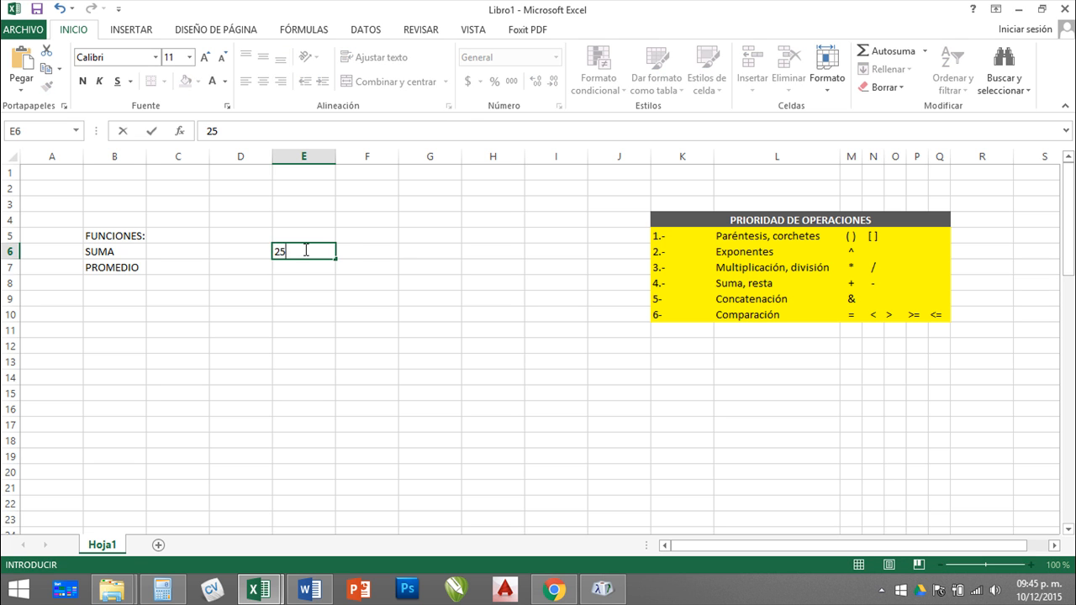
pyautogui.press('Return')
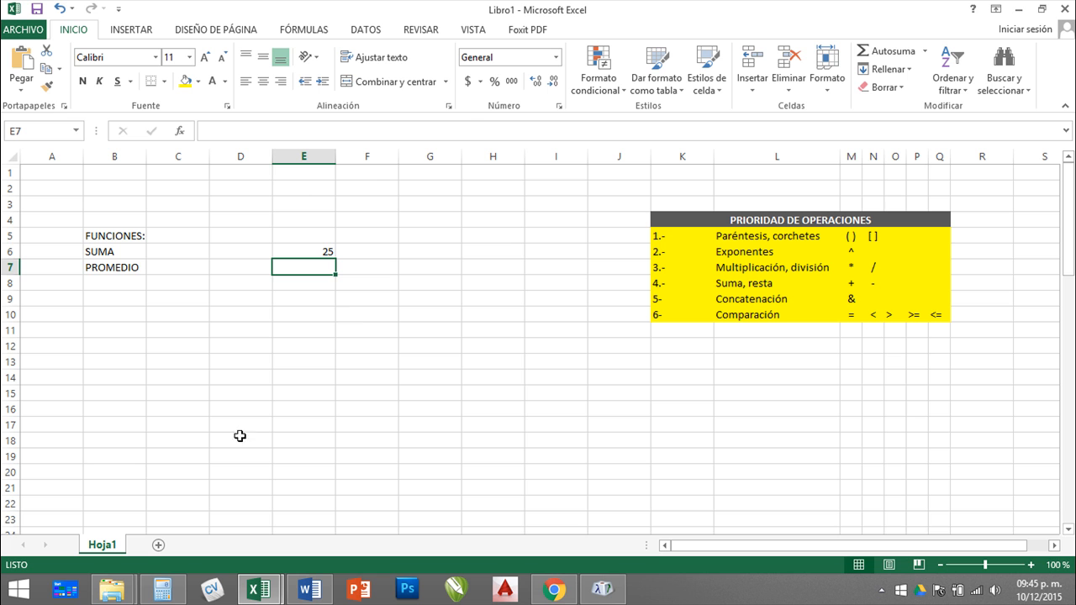
# - Calculate the square root of E6 in E8 with the formula =RAIZ(E6)
pyautogui.click(296, 298)
pyautogui.click(314, 279)
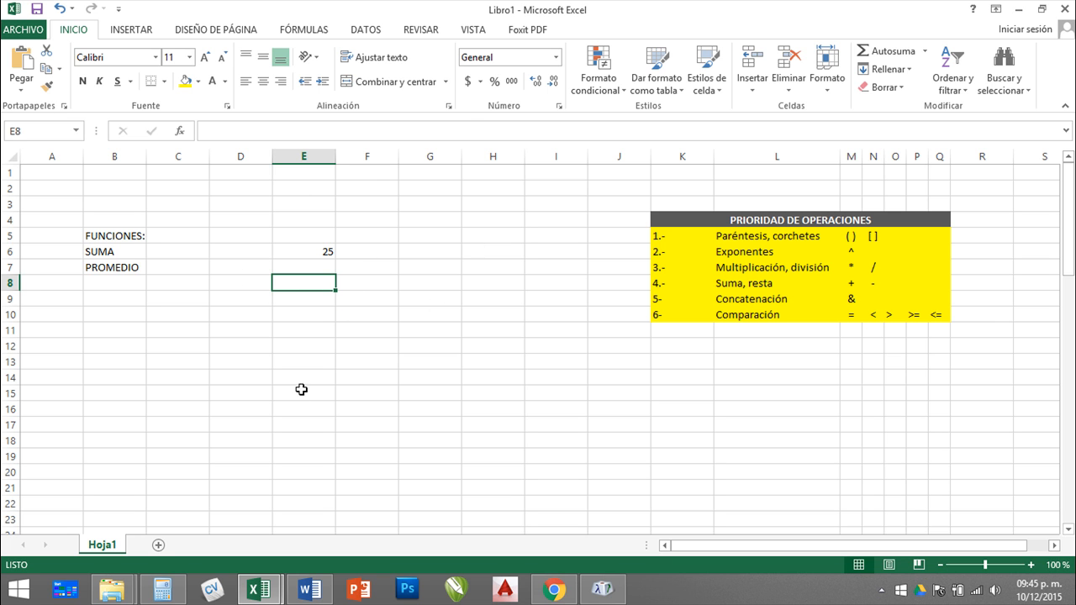
pyautogui.doubleClick(303, 283)
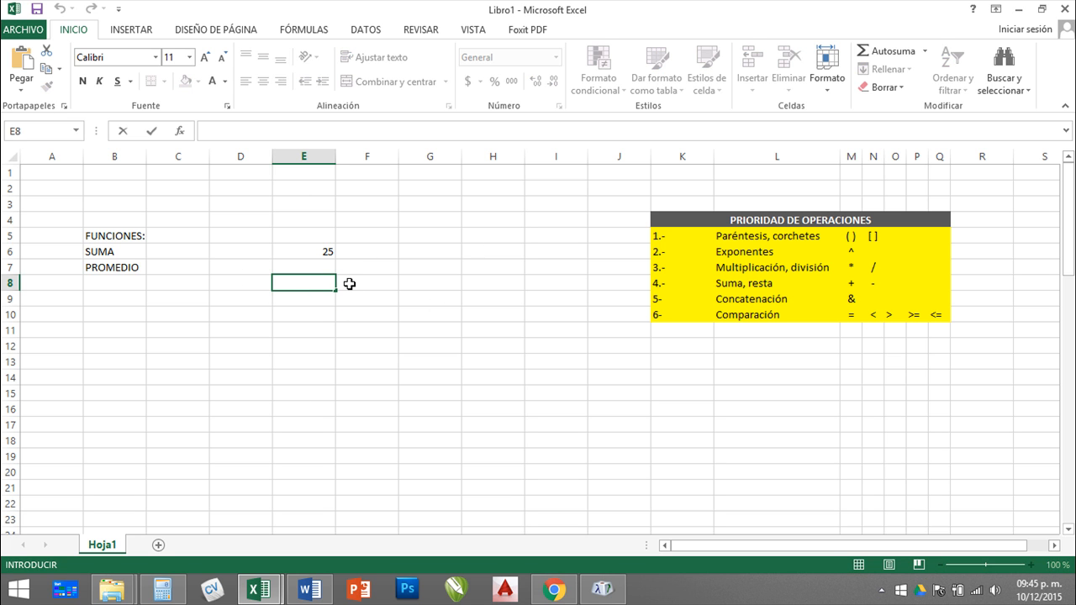
pyautogui.write('=')
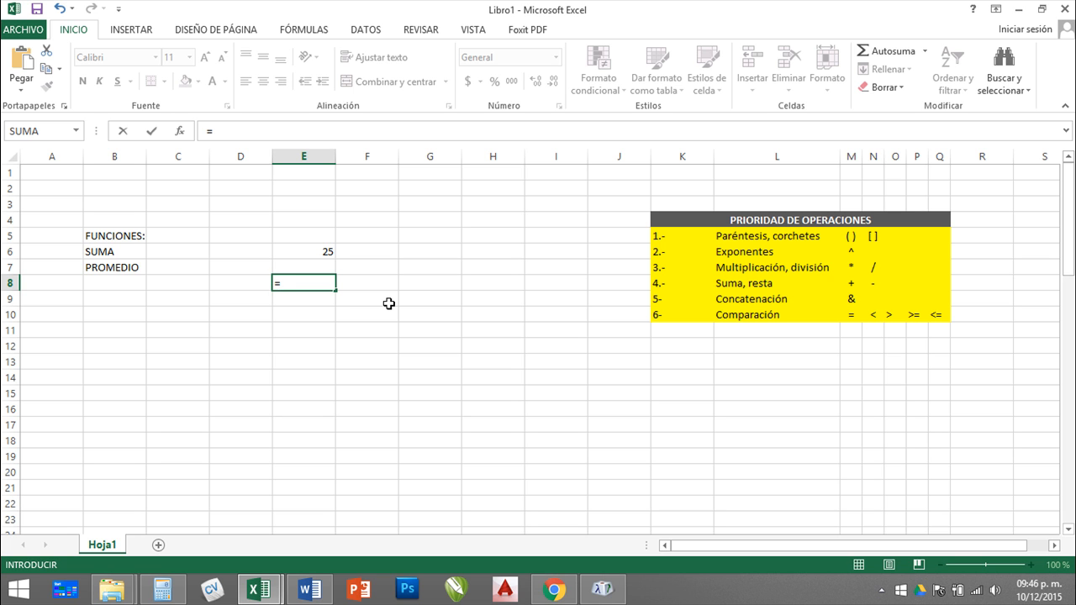
pyautogui.write('RA')
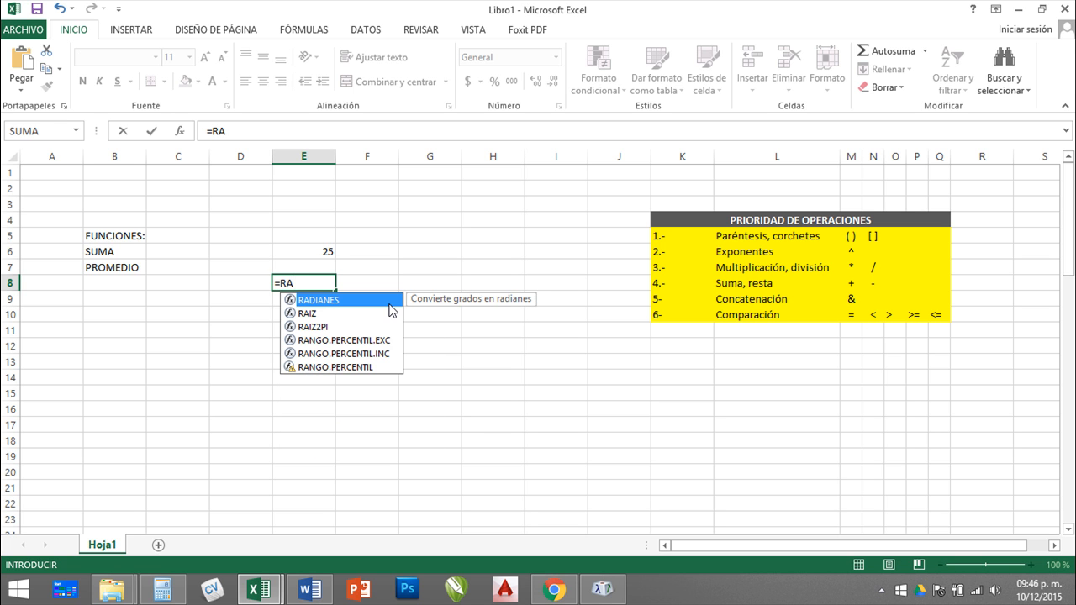
pyautogui.click(310, 318)
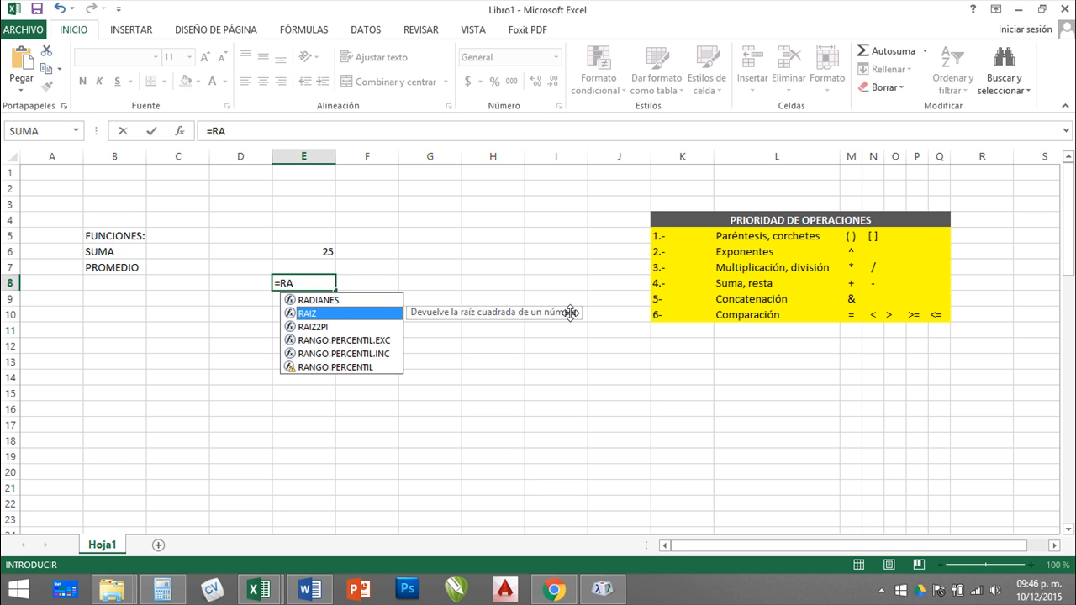
pyautogui.doubleClick(308, 313)
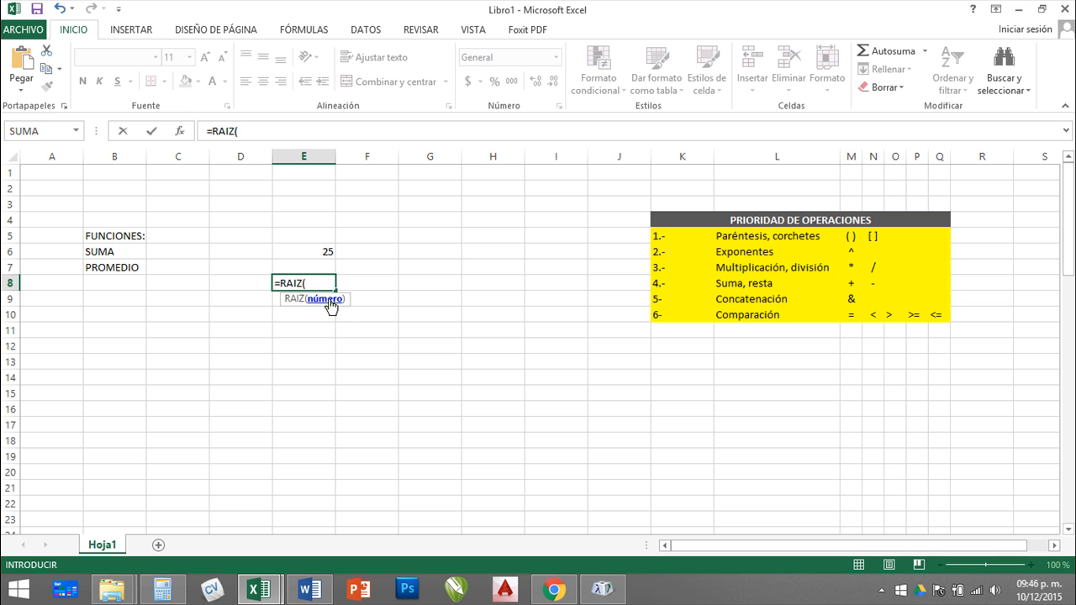
pyautogui.click(311, 251)
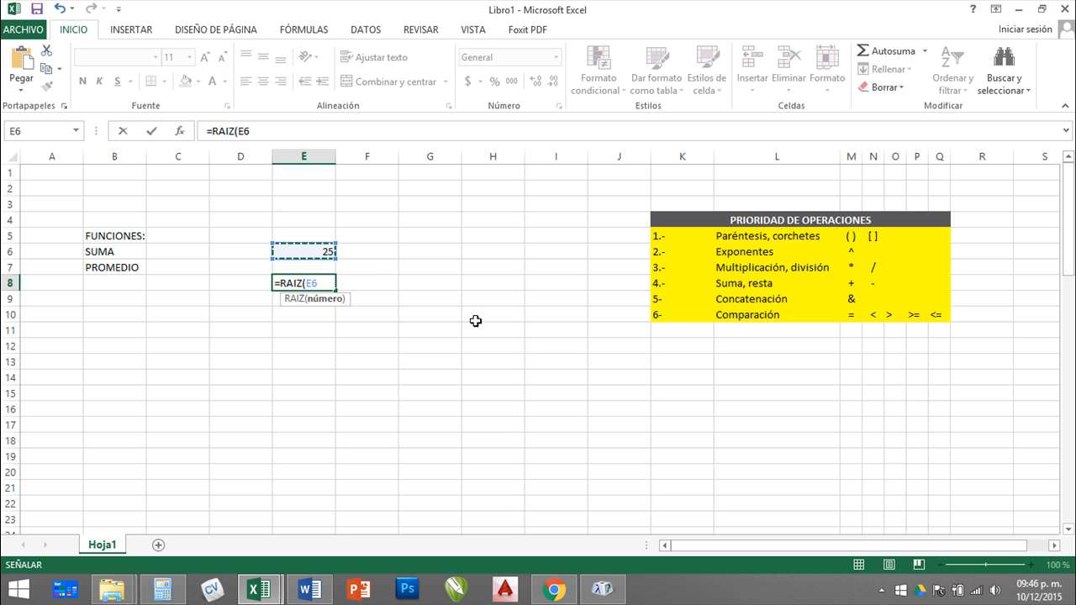
pyautogui.write(')')
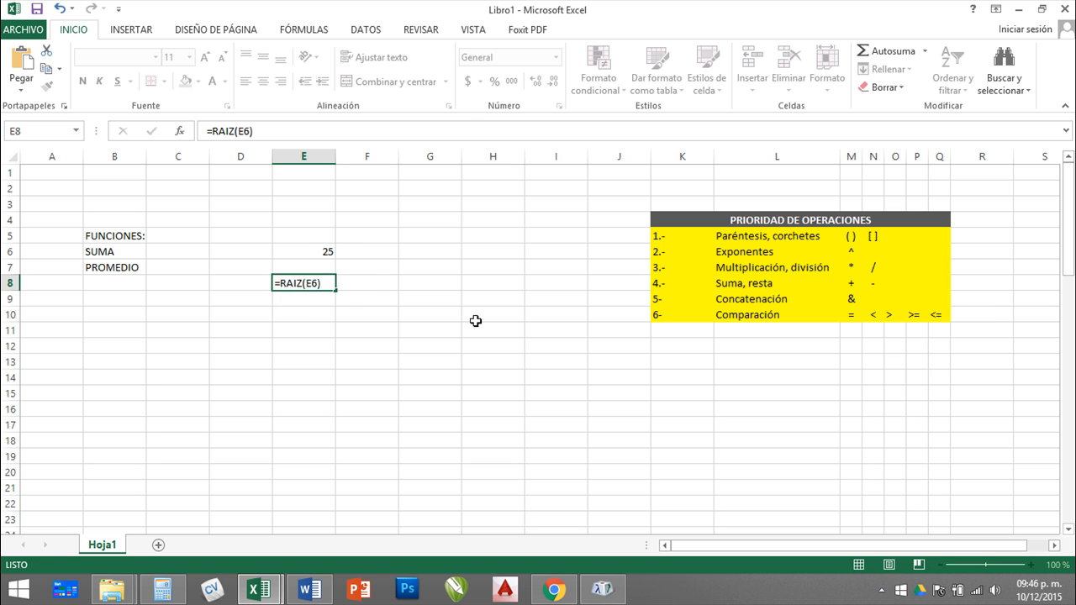
pyautogui.press('Return')
pyautogui.press('Up')
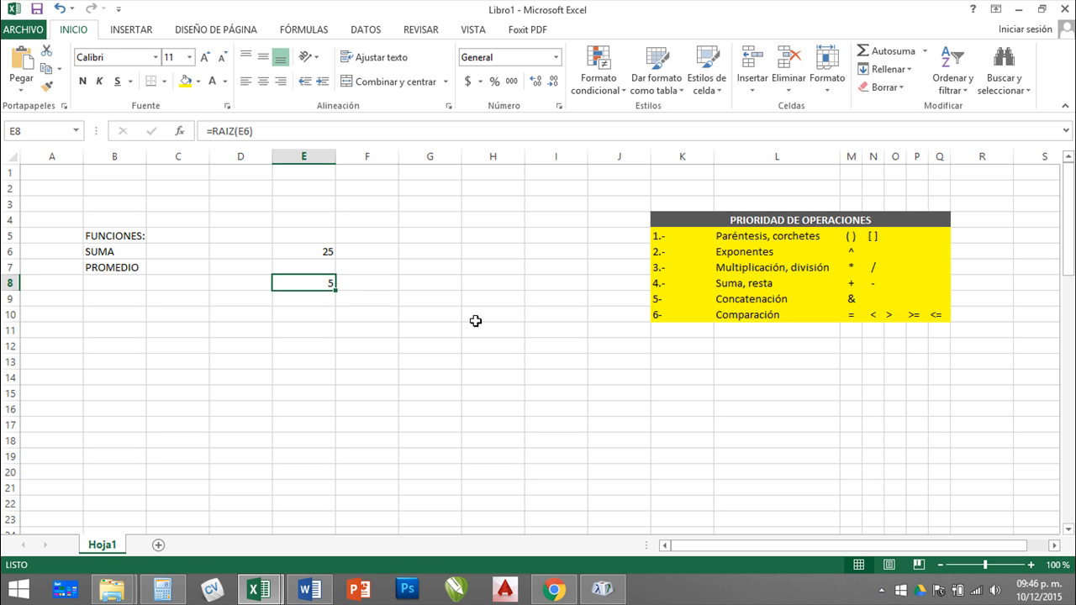
# - Test the square root formula by changing E6 to 30 and to 2
pyautogui.press('Up')
pyautogui.press('Up')
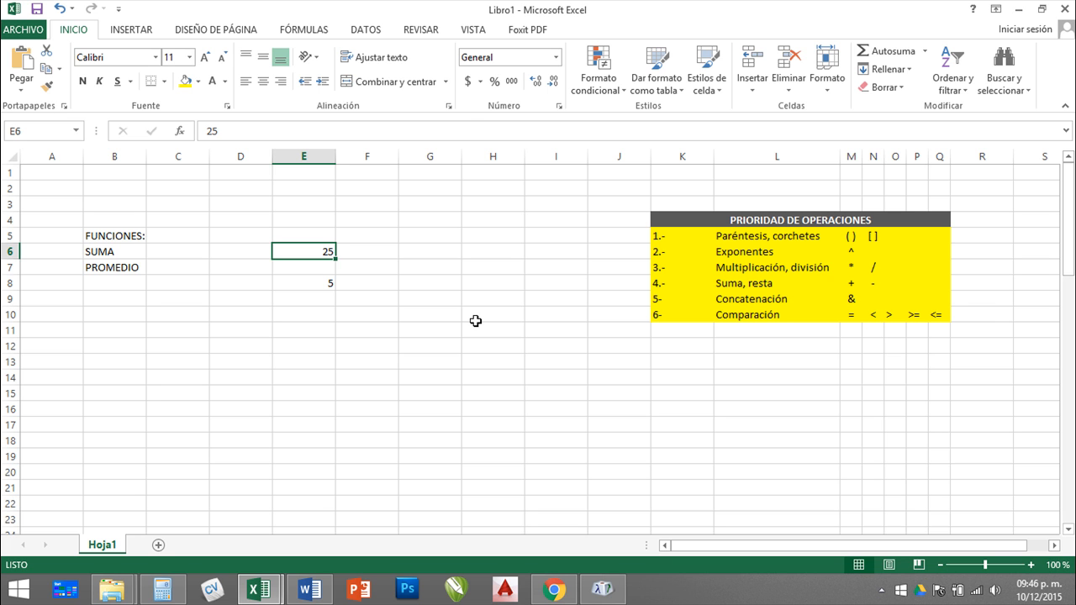
pyautogui.write('30')
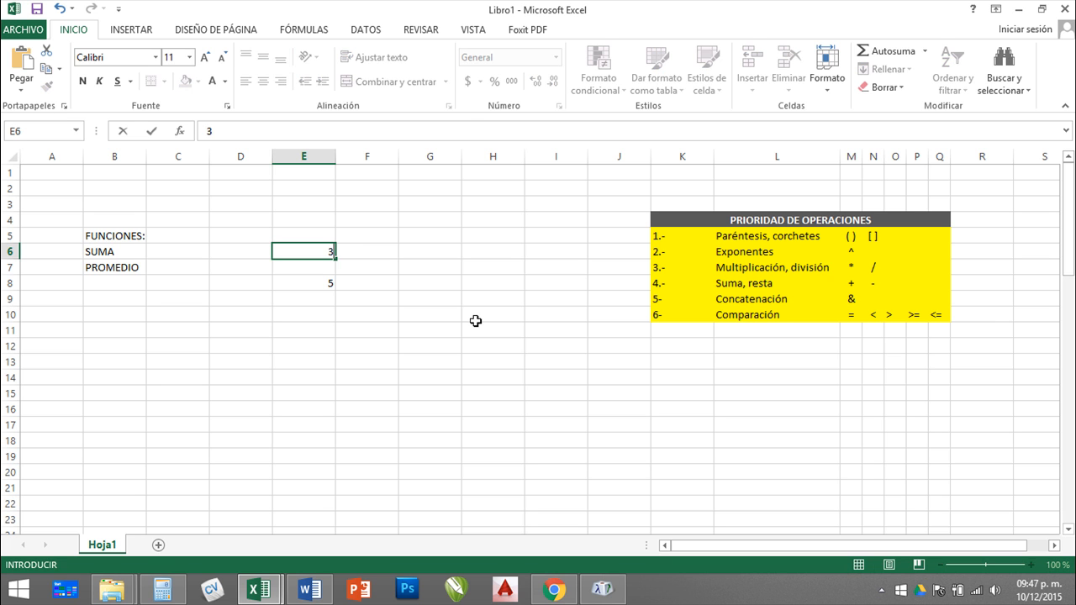
pyautogui.press('Return')
pyautogui.press('Down')
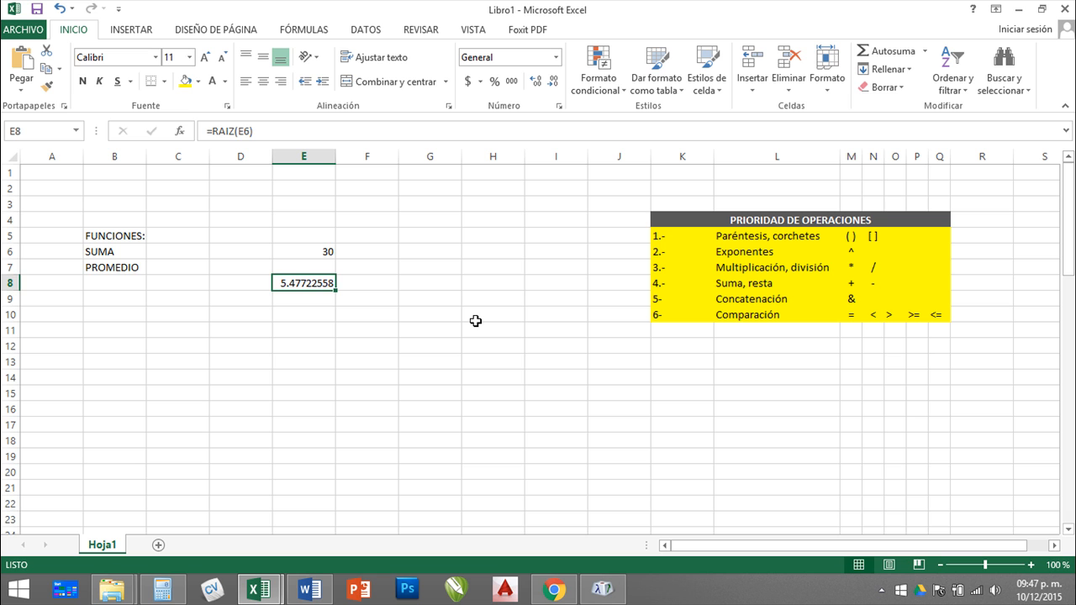
pyautogui.press('Up')
pyautogui.press('Up')
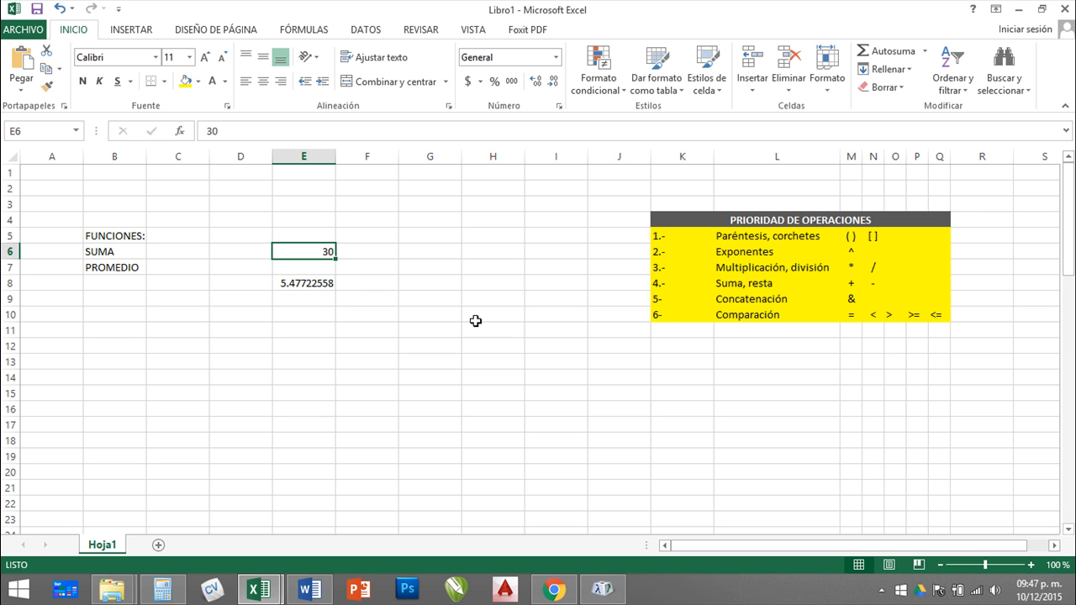
pyautogui.write('2')
pyautogui.press('Return')
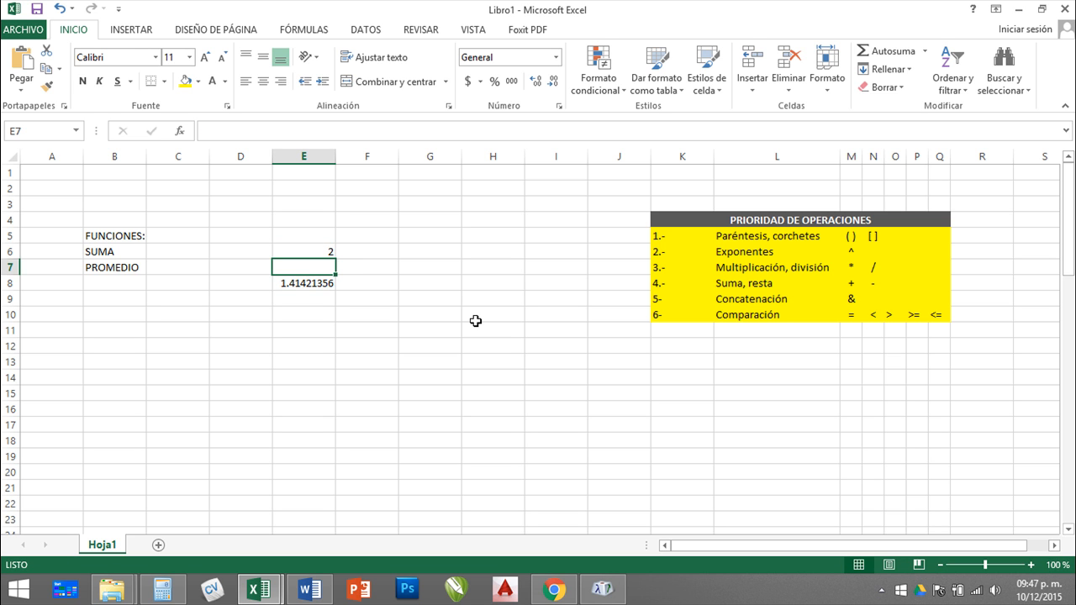
# - Set the source number in E6 to 5 and look over the cells used by the square root example
pyautogui.press('Up')
pyautogui.write('5')
pyautogui.press('Return')
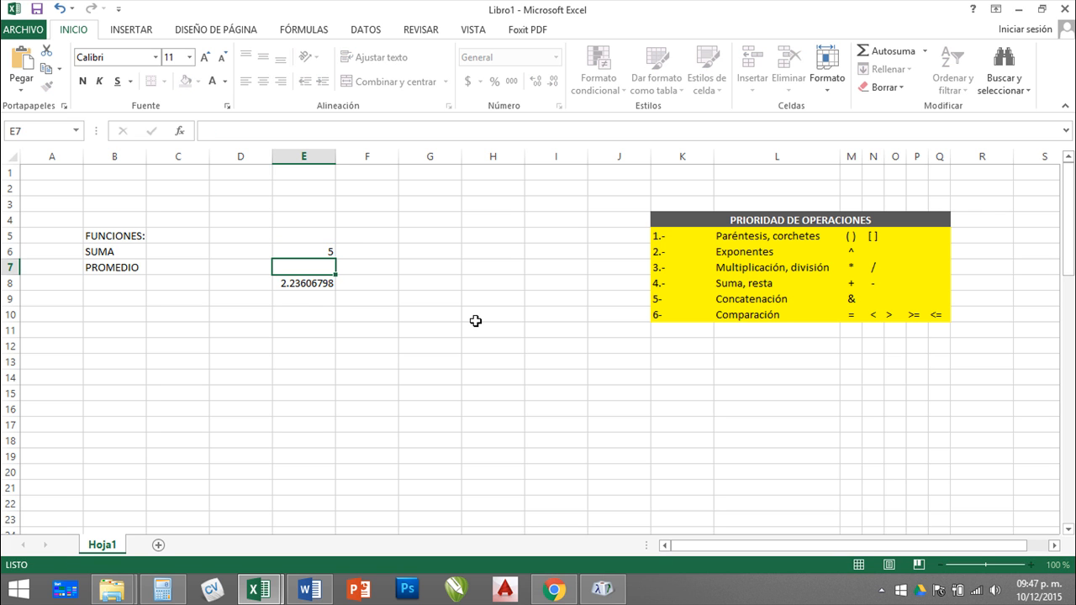
pyautogui.press('Up')
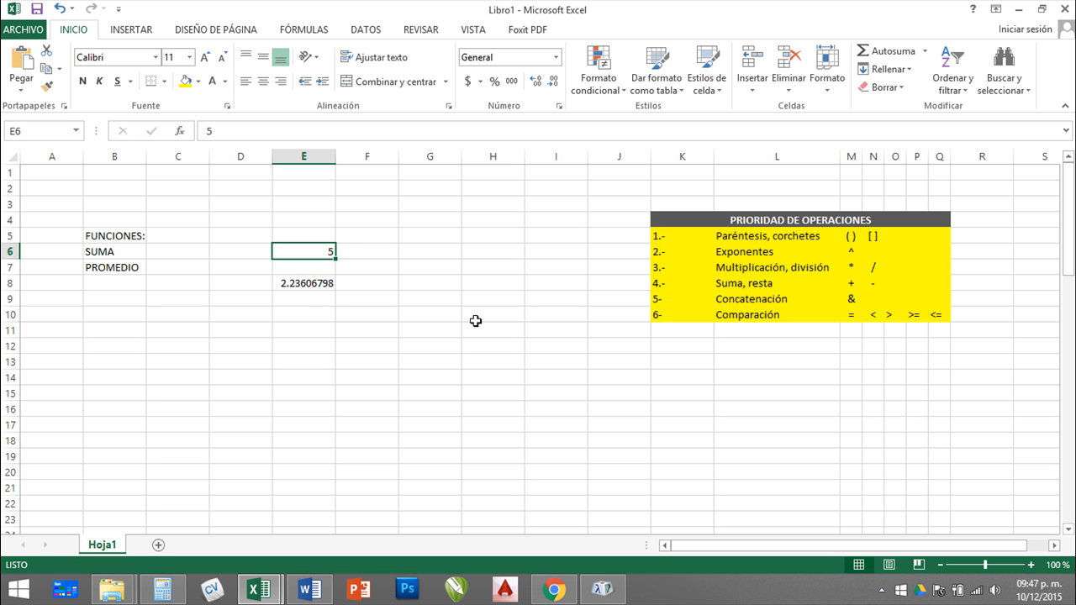
pyautogui.press('Down')
pyautogui.press('Down')
pyautogui.press('Up')
pyautogui.press('Up')
pyautogui.press('Up')
pyautogui.press('Up')
# - Make the FUNCIONES: heading in B5 bold and add RAIZ to the function list in B8
pyautogui.click(141, 238)
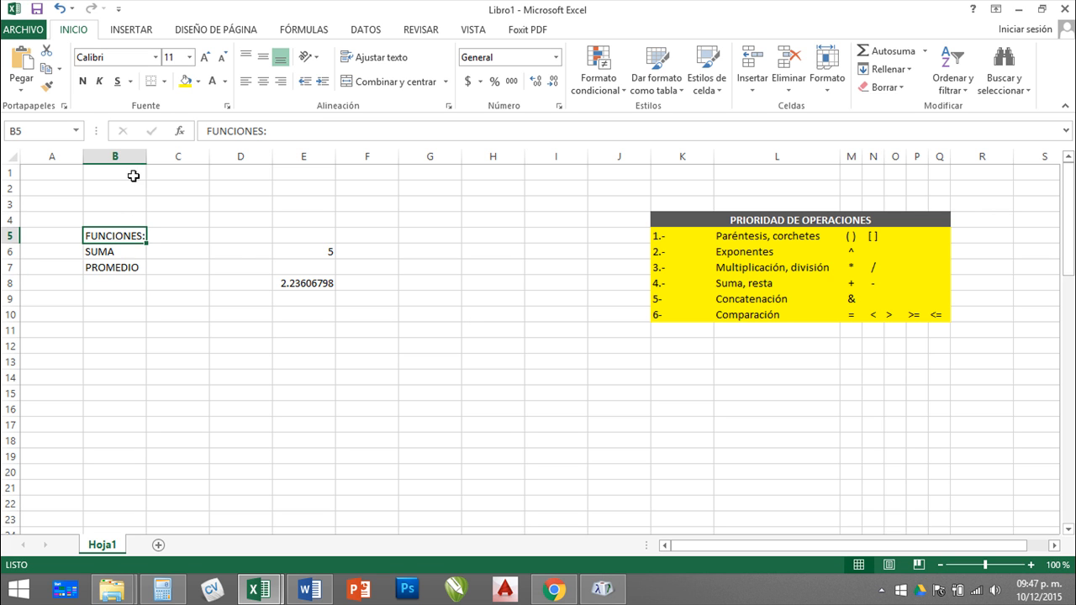
pyautogui.click(81, 80)
pyautogui.click(110, 287)
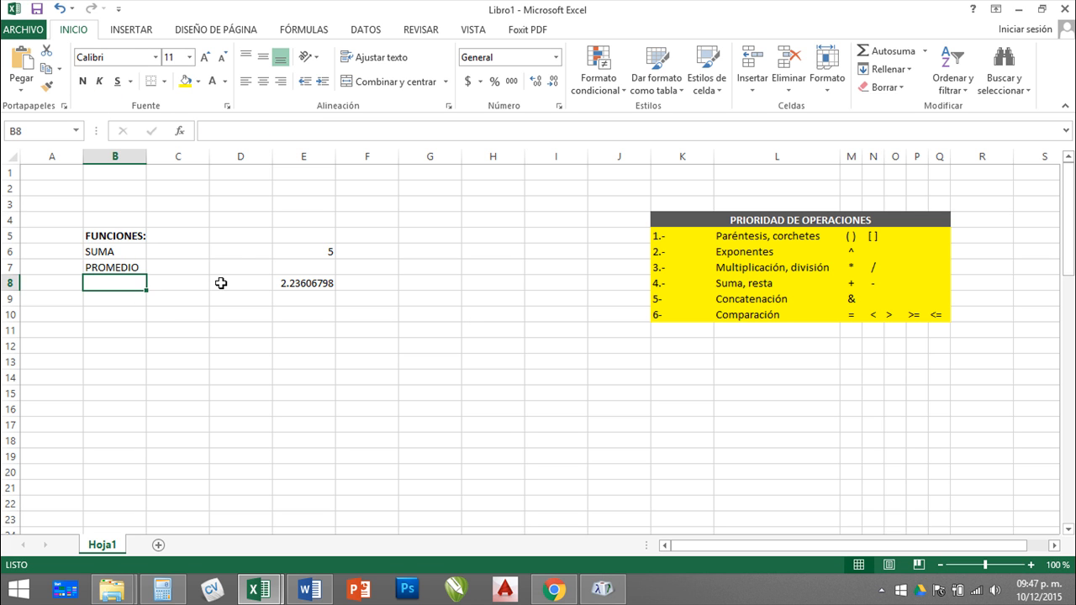
pyautogui.write('RAIZ')
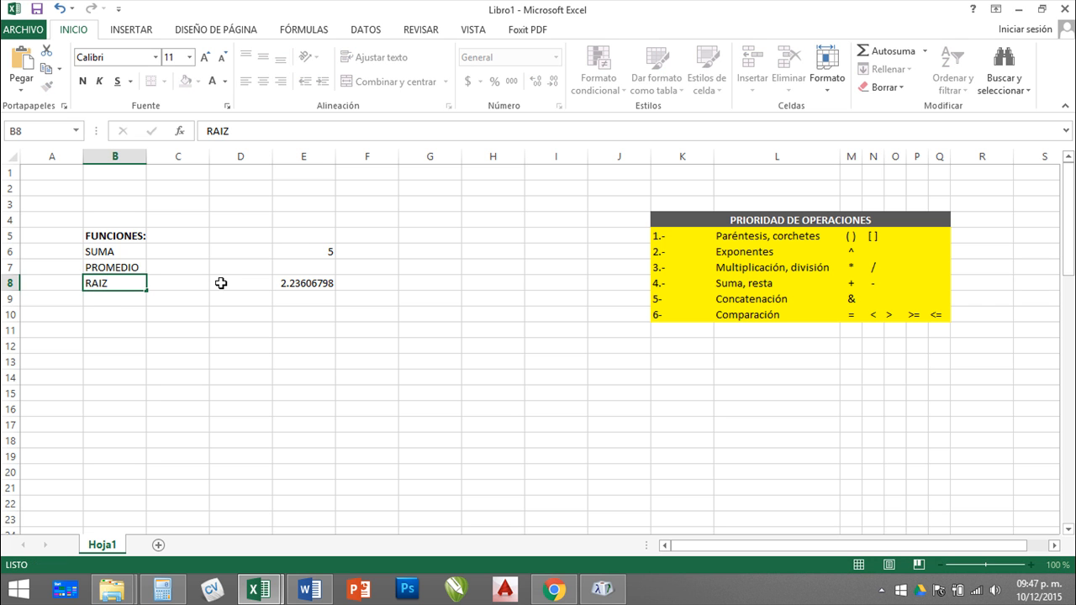
pyautogui.press('Return')
# - Clear the source number and the square root formula from E6:E8
pyautogui.click(300, 247)
pyautogui.click(305, 283)
pyautogui.click(301, 244)
pyautogui.moveTo(301, 244); pyautogui.dragTo(303, 281)
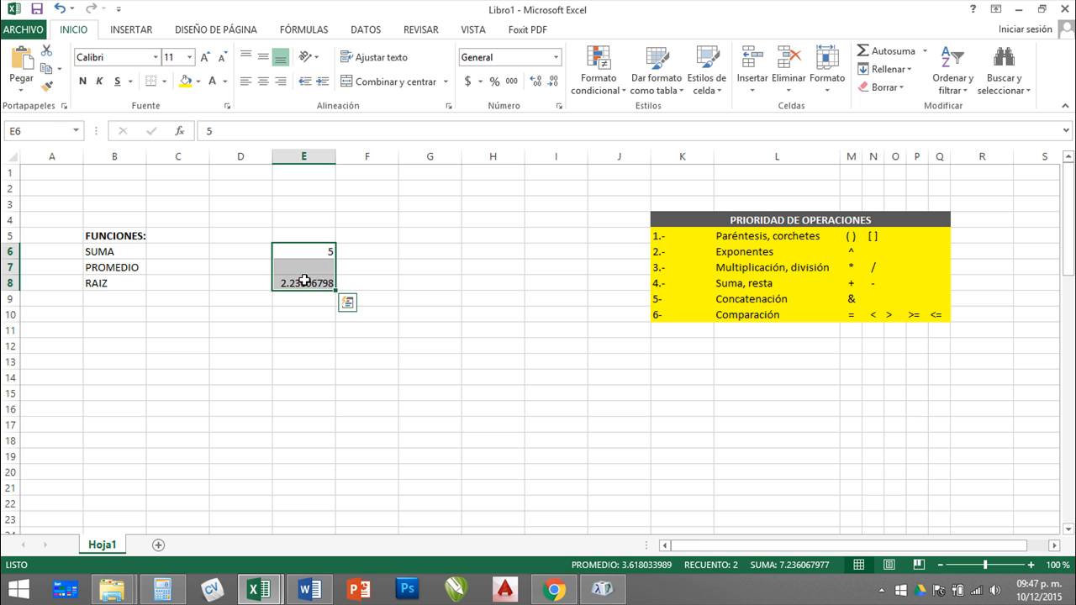
pyautogui.press('Delete')
pyautogui.click(301, 252)
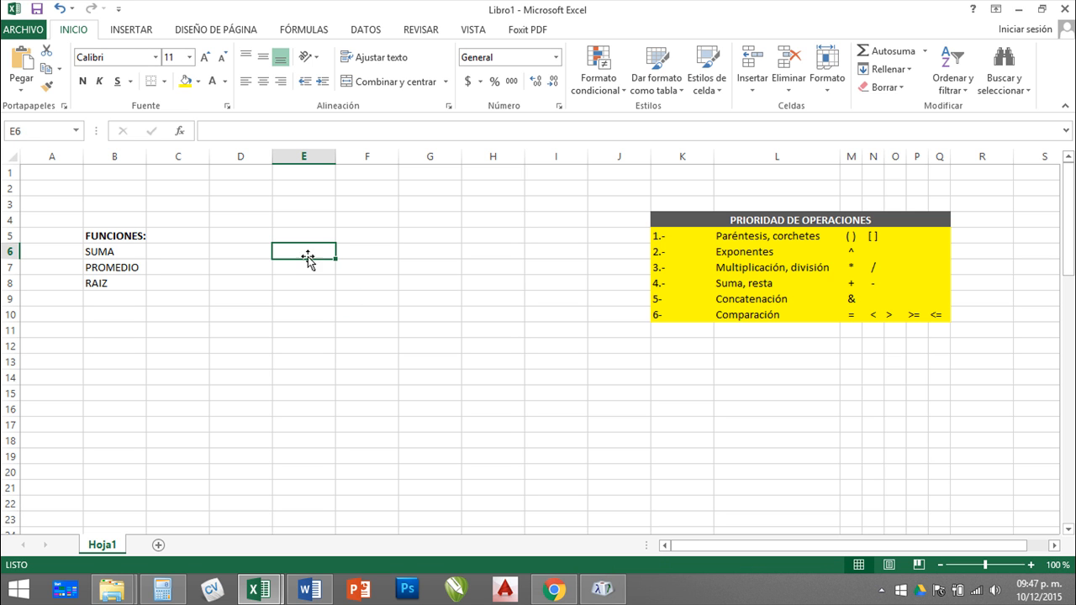
pyautogui.click(300, 268)
pyautogui.click(302, 286)
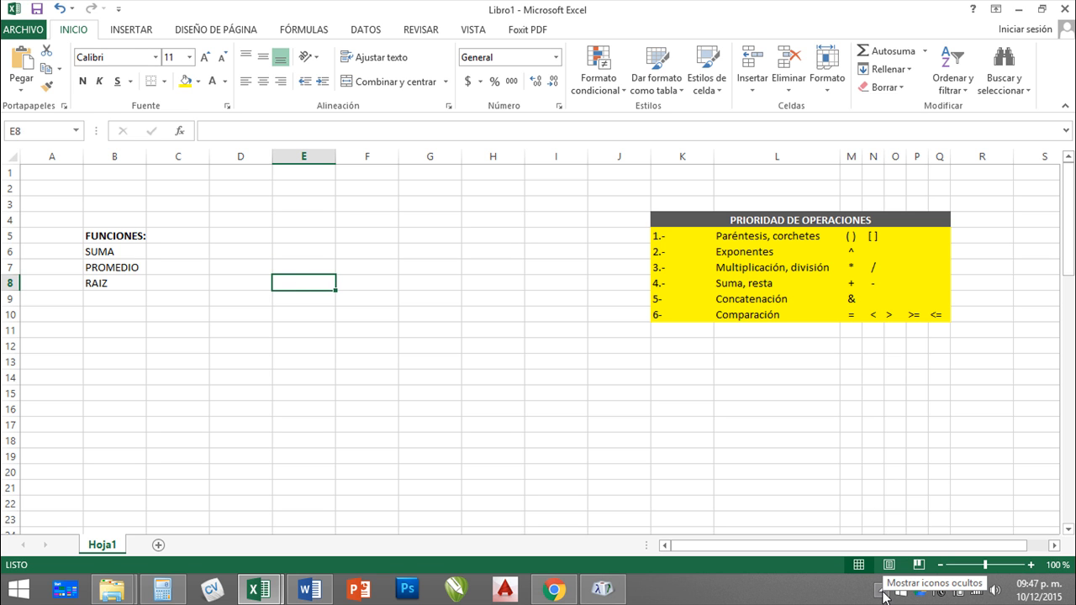
pyautogui.click(883, 592)
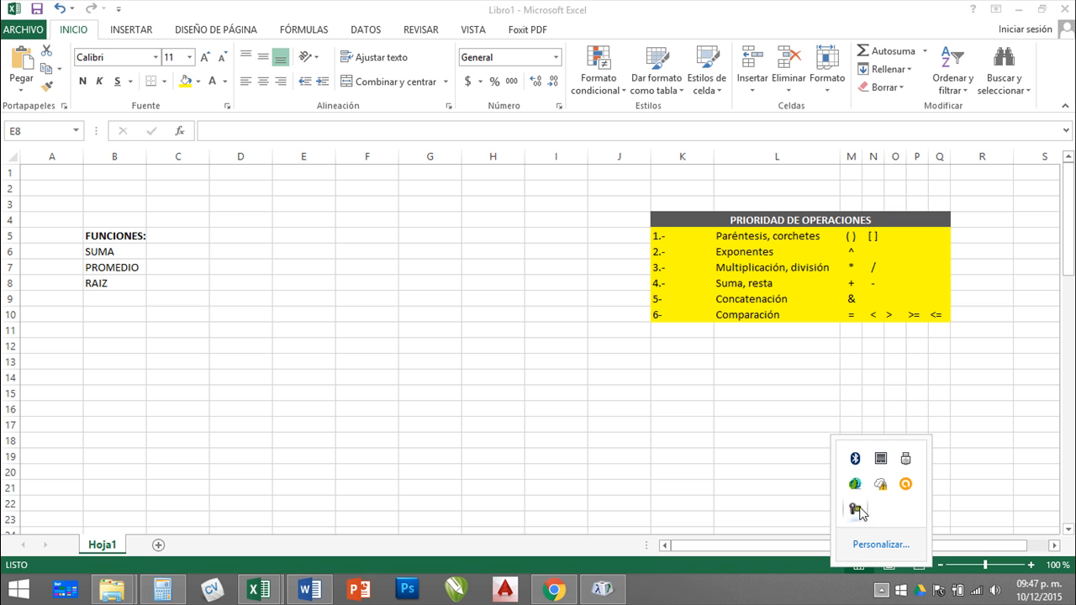
pyautogui.click(856, 509)
pyautogui.click(923, 430)
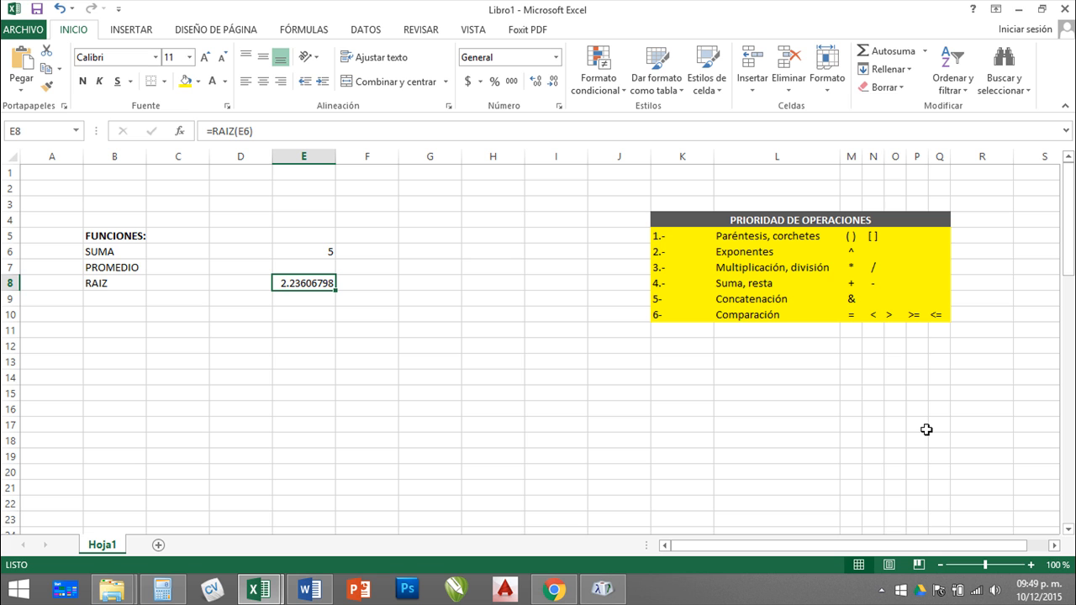
# - Make the source number in E6 negative, -5, to test the square root formula in E8
pyautogui.click(301, 254)
pyautogui.click(298, 283)
pyautogui.click(316, 250)
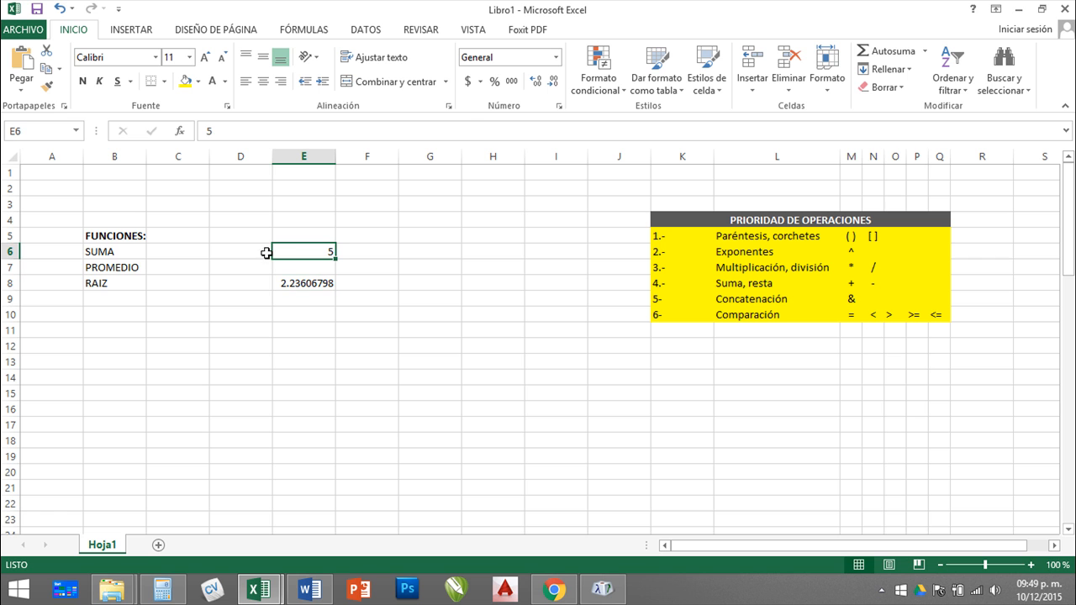
pyautogui.click(208, 132)
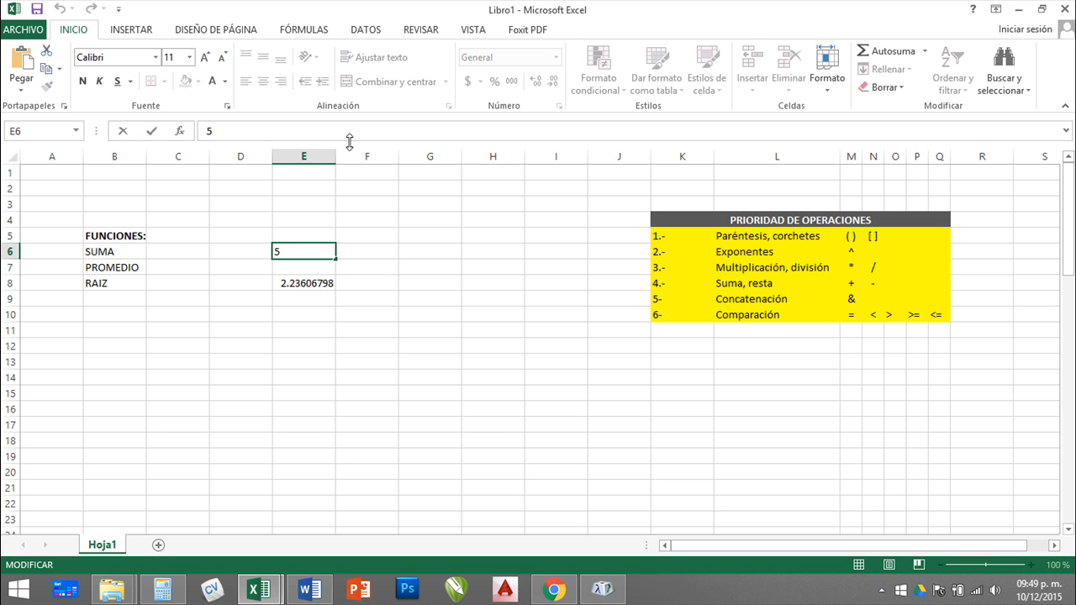
pyautogui.write('-')
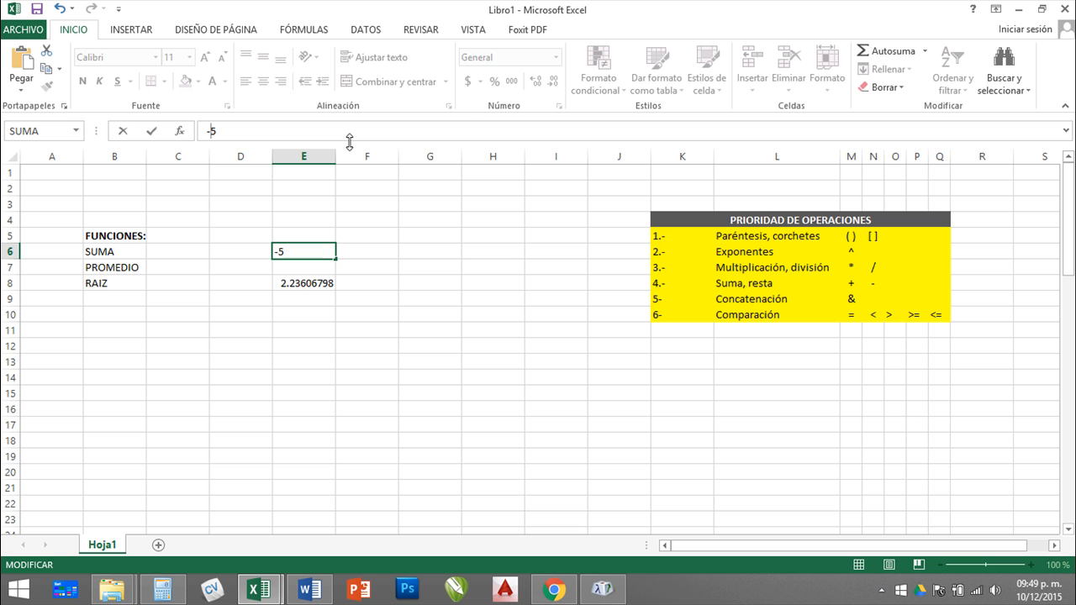
pyautogui.press('Return')
pyautogui.press('Down')
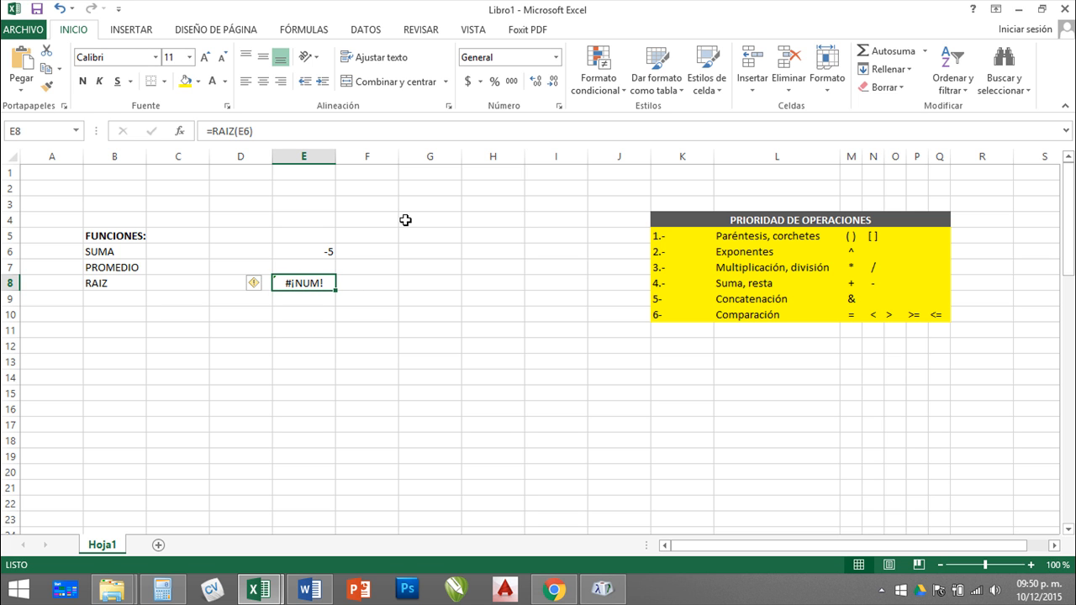
# - Set the source number in E6 to 0 and check the square root formula in E8
pyautogui.click(318, 248)
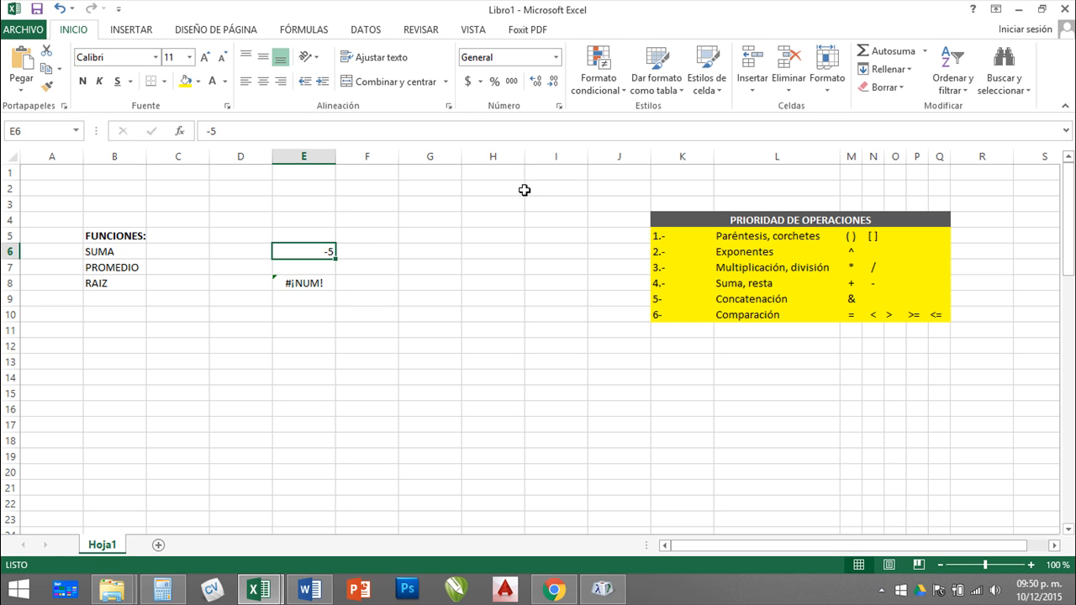
pyautogui.write('0')
pyautogui.press('Return')
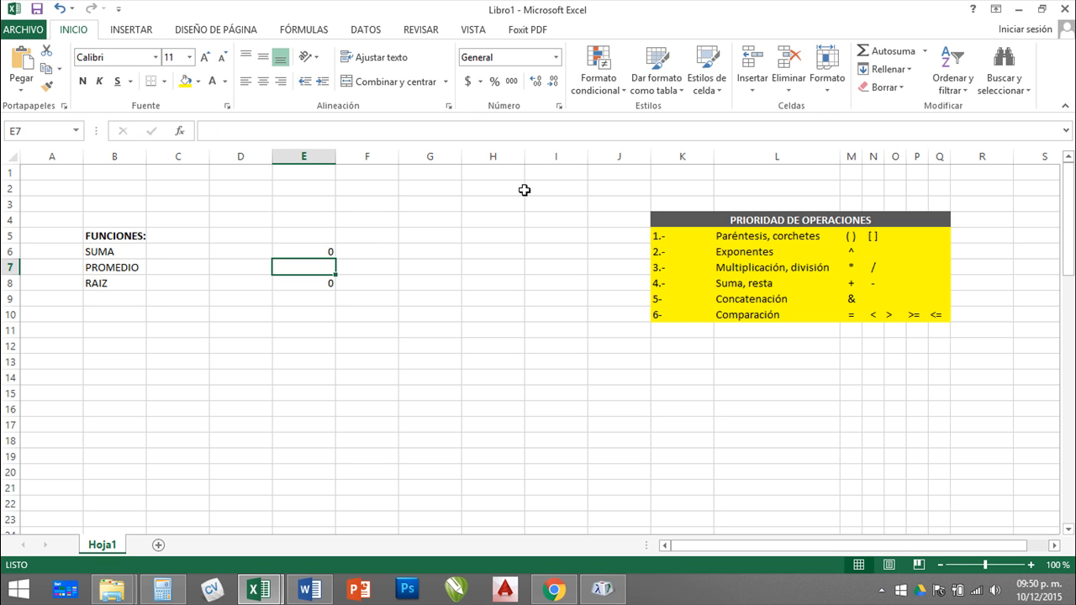
pyautogui.press('Down')
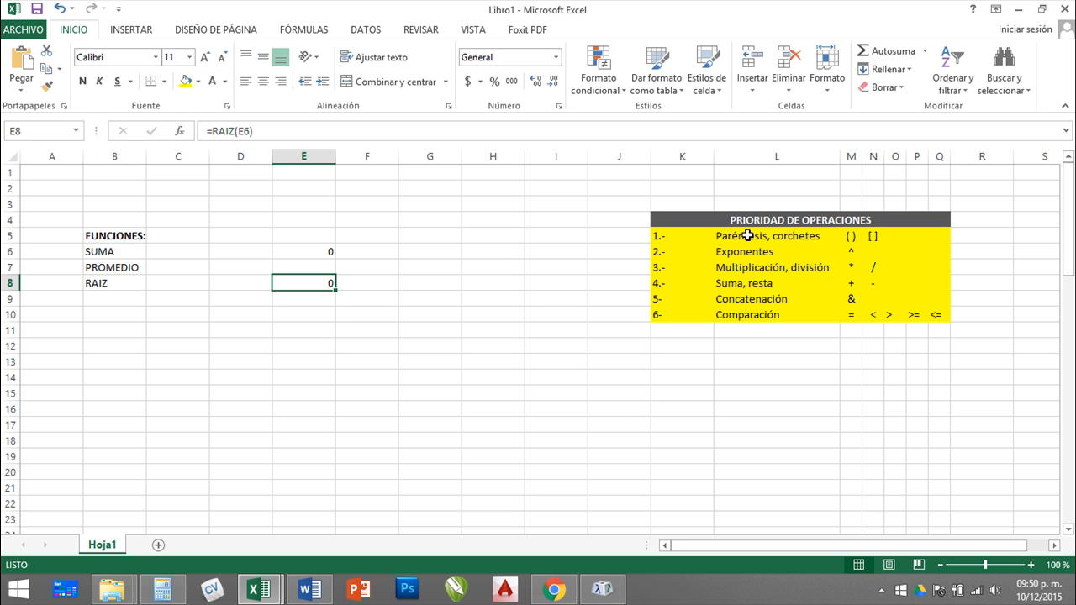
pyautogui.click(882, 591)
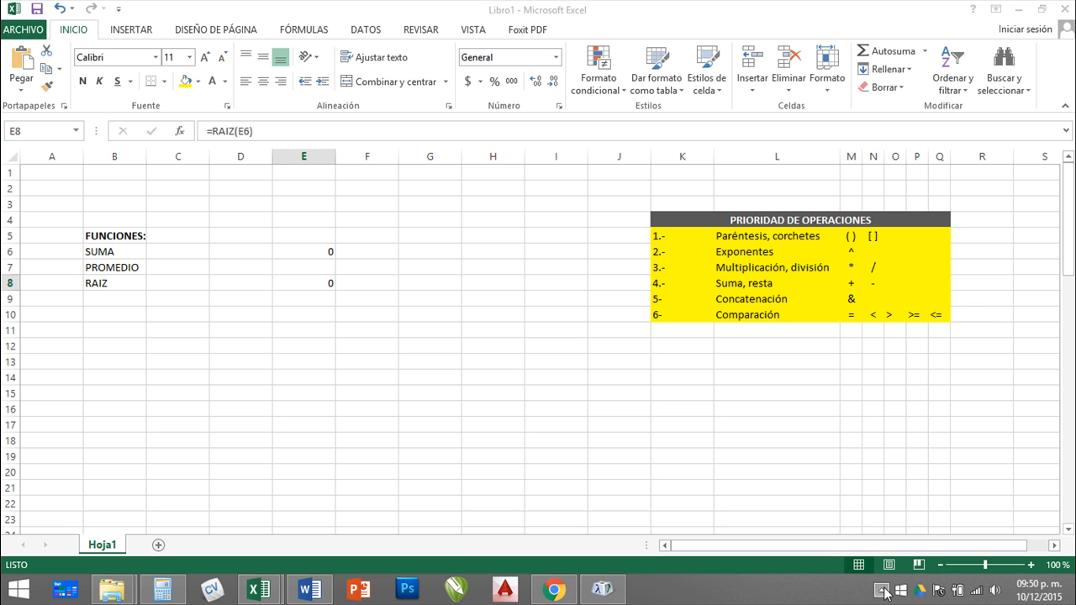
pyautogui.click(856, 508)
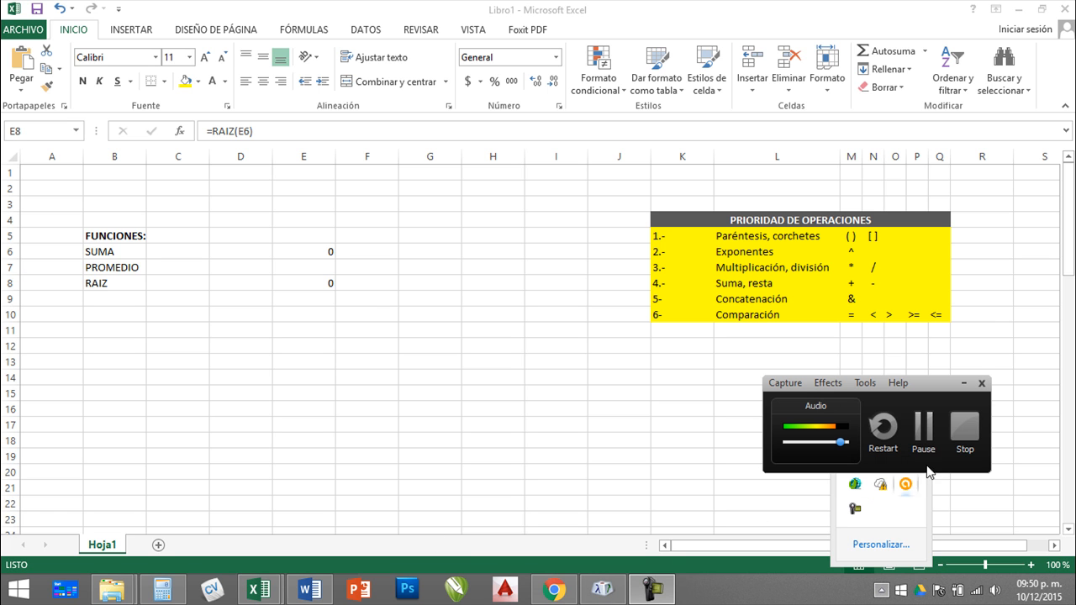